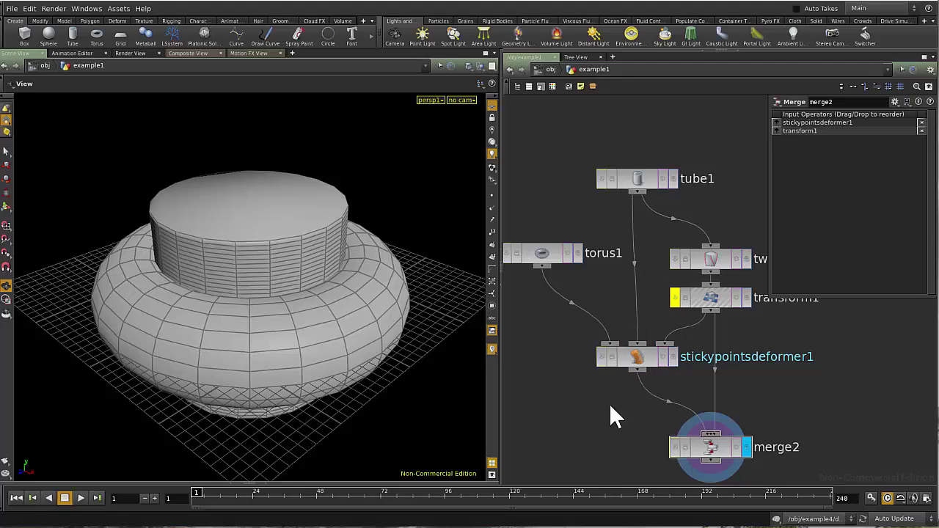
Examine how torus1, tube1 and transform1 connect to the three inputs of stickypointsdeformer1.
middle_drag(777, 372, 786, 378)
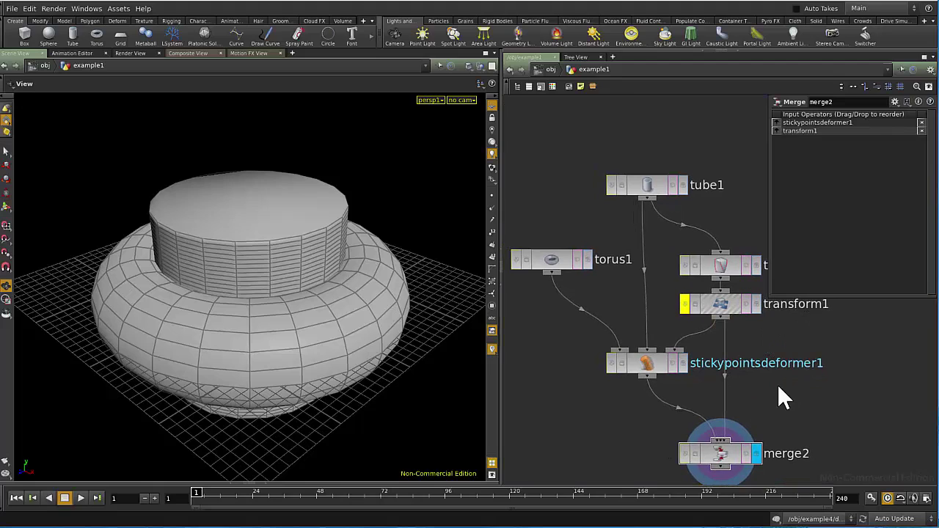
middle_drag(792, 396, 797, 398)
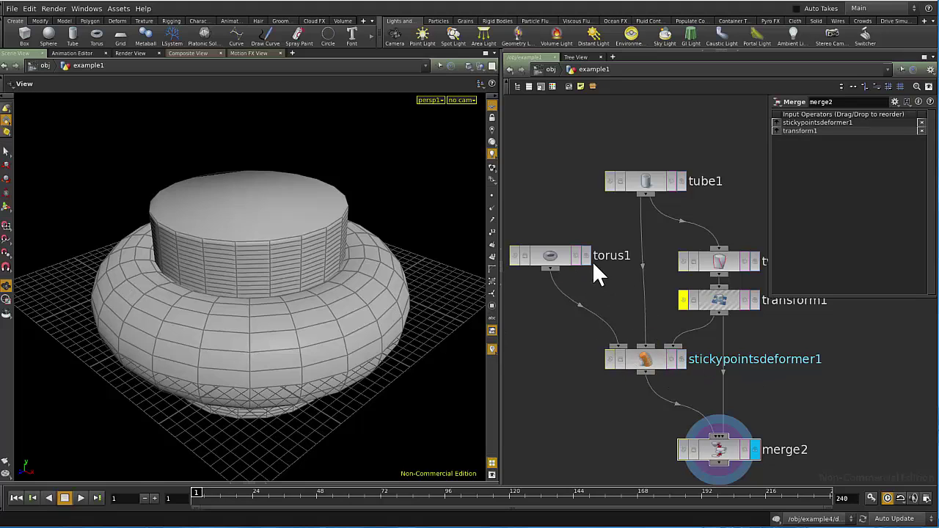
scroll(621, 322, up, 3)
scroll(627, 320, up, 2)
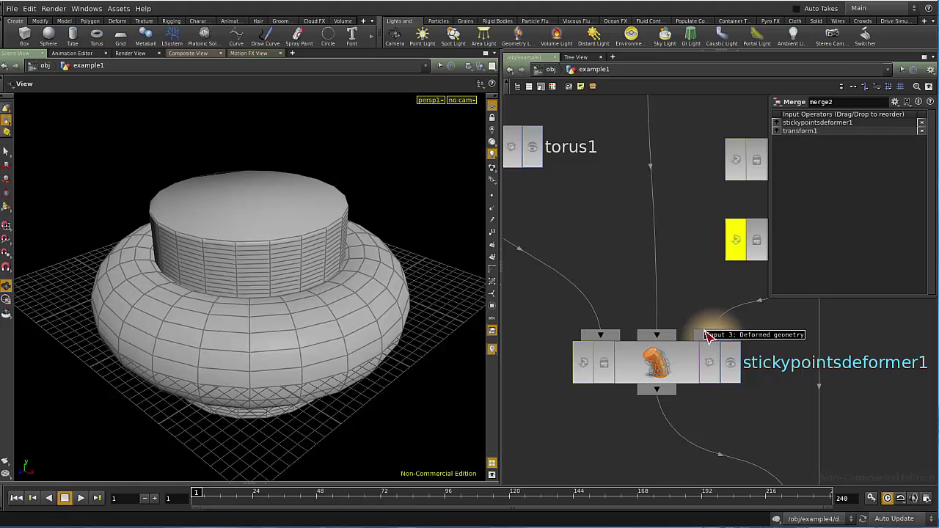
scroll(732, 418, down, 3)
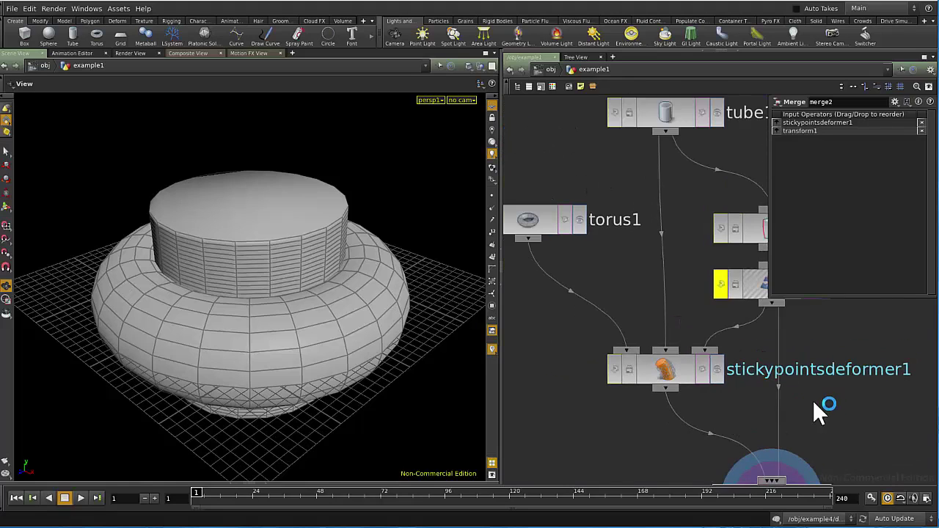
middle_drag(824, 400, 812, 392)
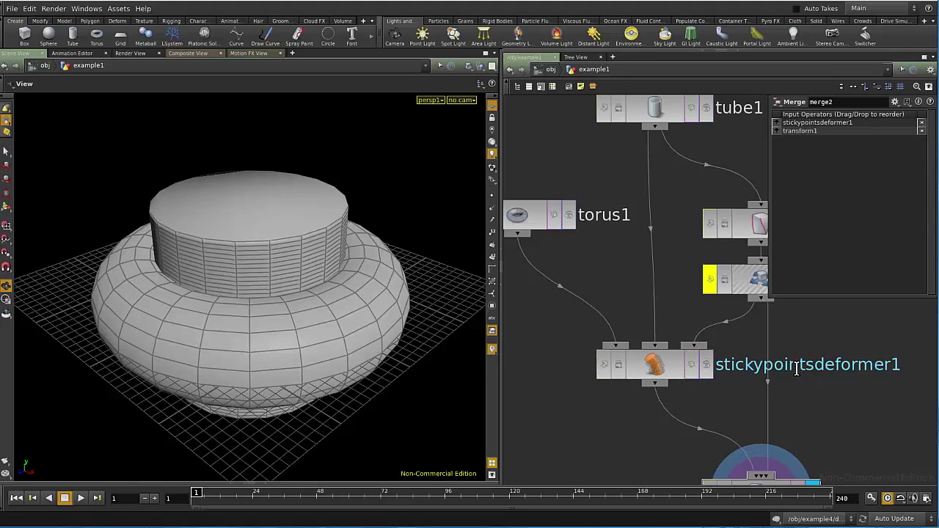
middle_drag(821, 382, 771, 384)
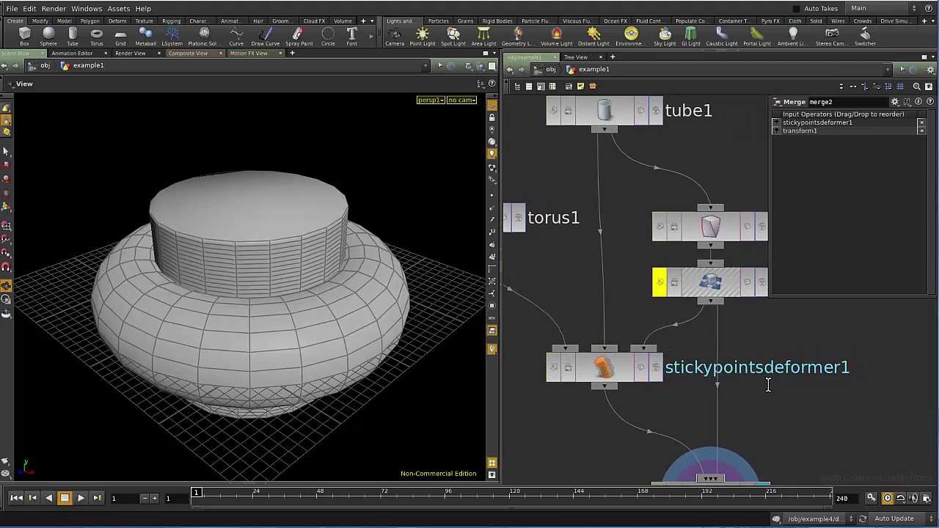
middle_drag(767, 385, 755, 362)
scroll(787, 359, down, 2)
scroll(759, 363, down, 2)
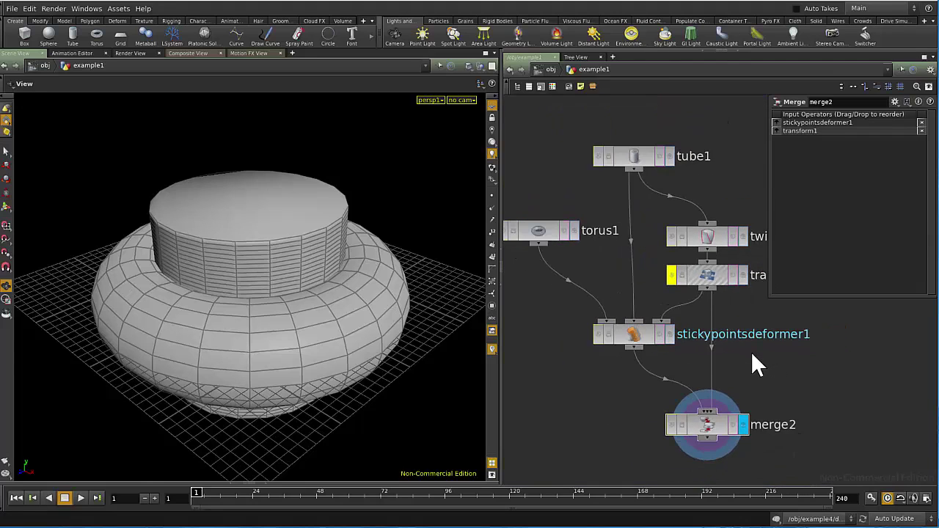
Display the torus1 geometry in the viewport, followed by the tube1 geometry.
middle_drag(587, 283, 650, 306)
scroll(650, 305, up, 3)
middle_drag(670, 152, 624, 224)
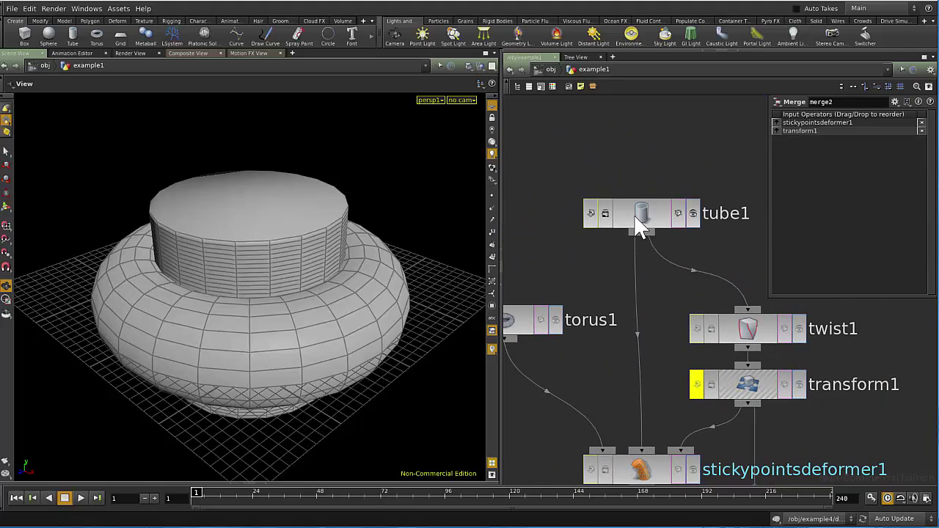
click(532, 320)
key(r)
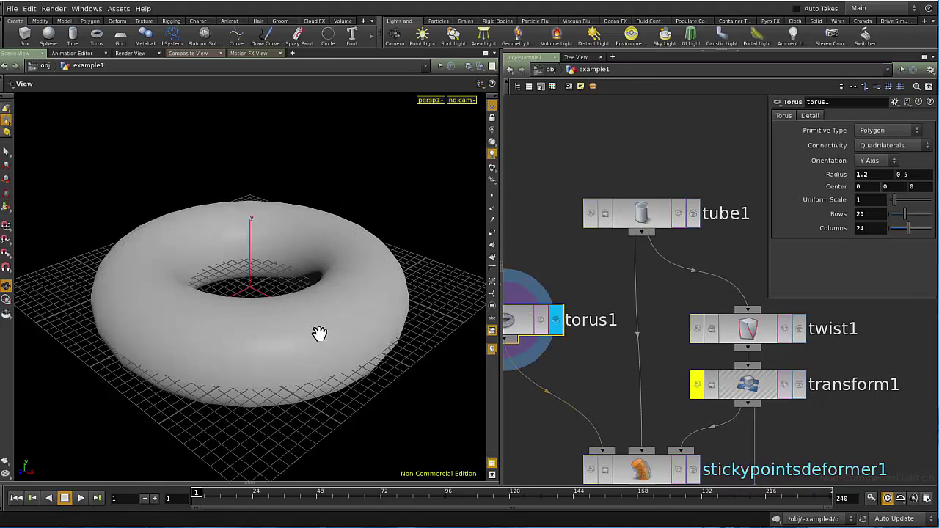
middle_drag(637, 356, 648, 335)
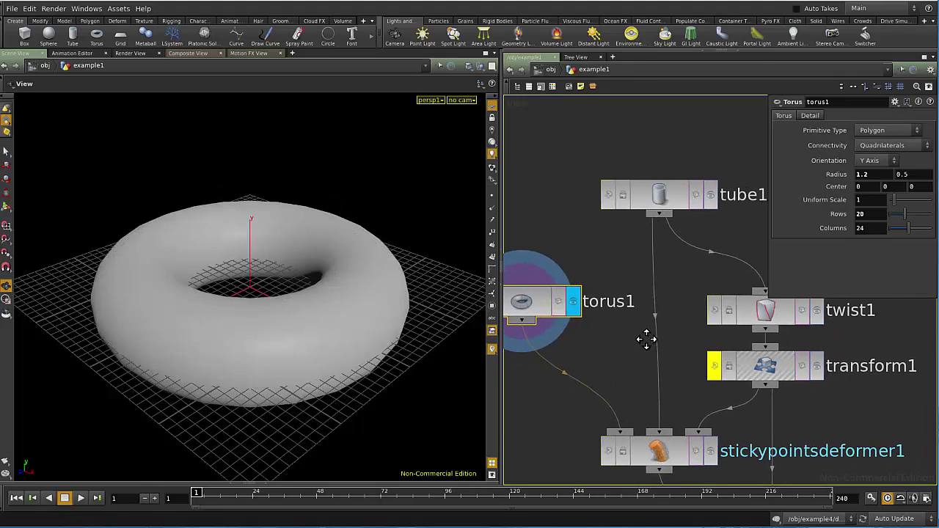
click(666, 203)
key(r)
Display the twist1 output, play its bend animation, and rewind to frame 1.
middle_drag(690, 362, 660, 373)
click(733, 320)
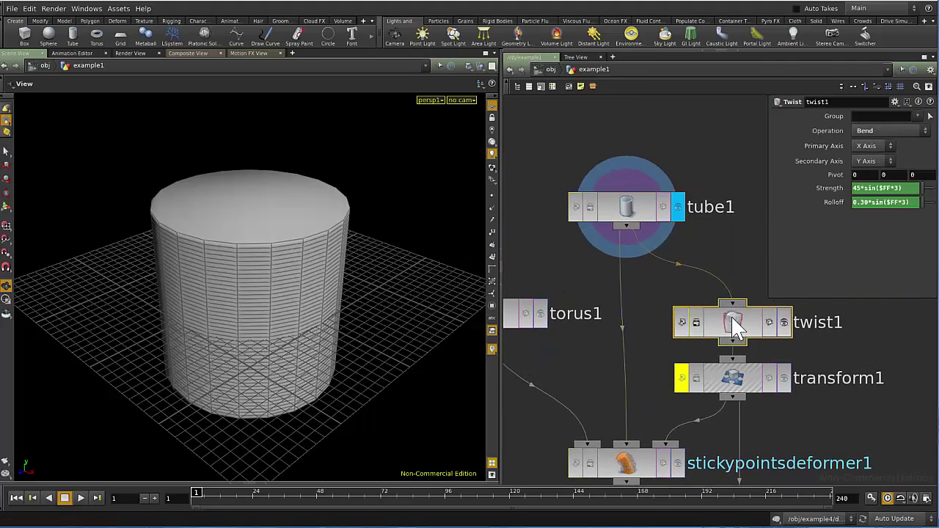
key(r)
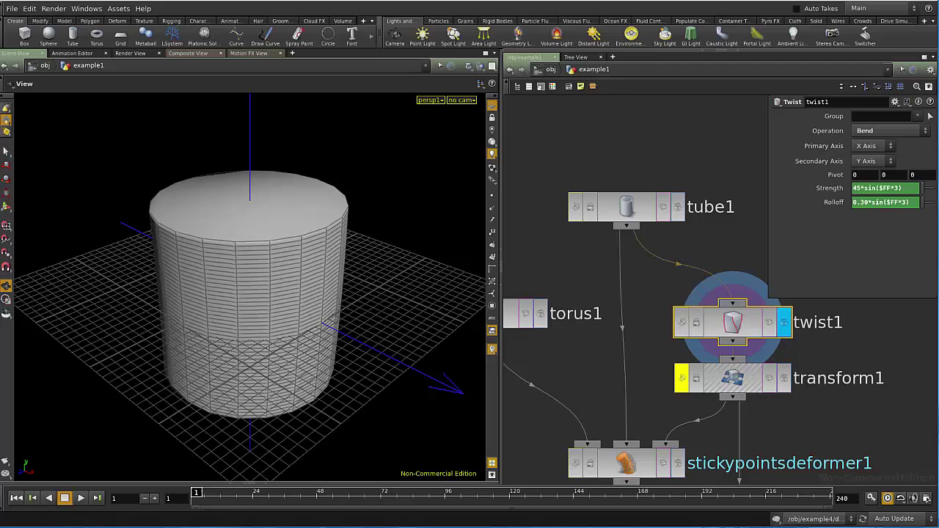
click(81, 499)
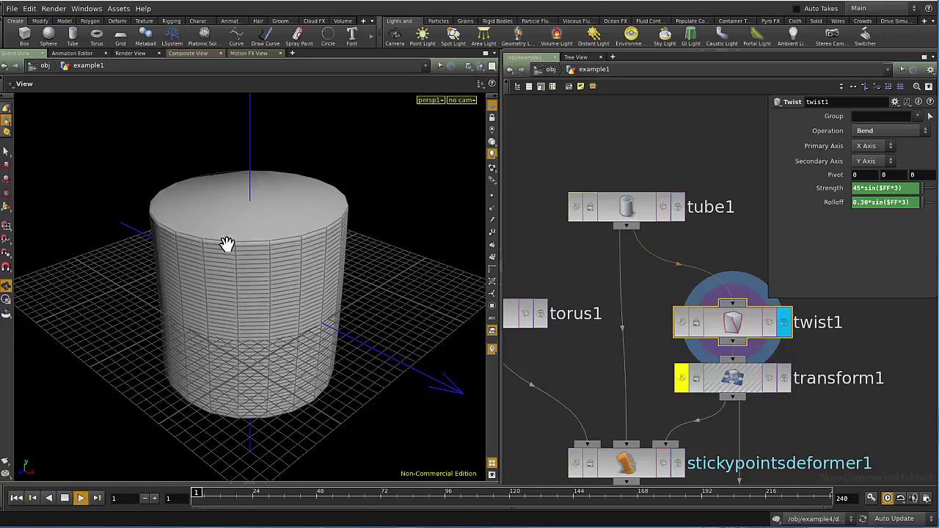
click(64, 498)
click(16, 498)
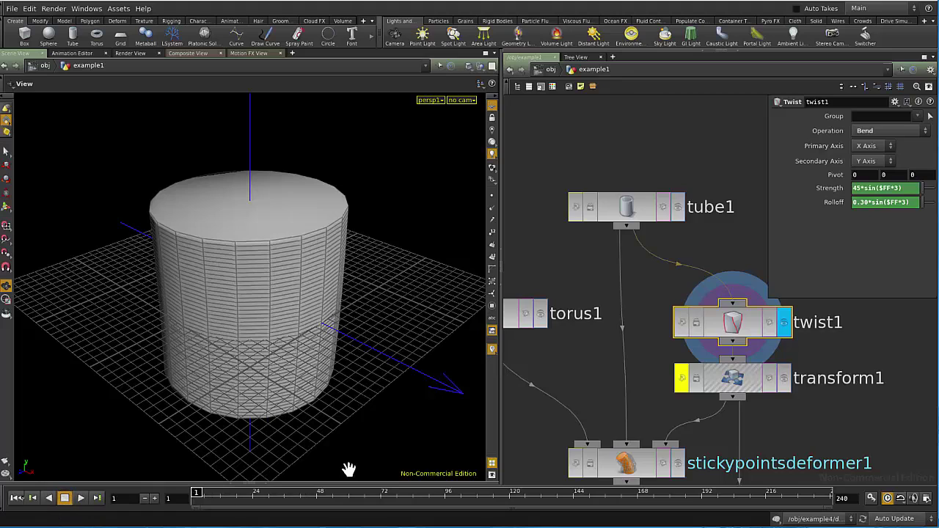
Compare torus1 with the twist1 output by displaying each in the viewport.
middle_drag(528, 371, 614, 367)
click(595, 275)
key(r)
right_drag(644, 304, 687, 347)
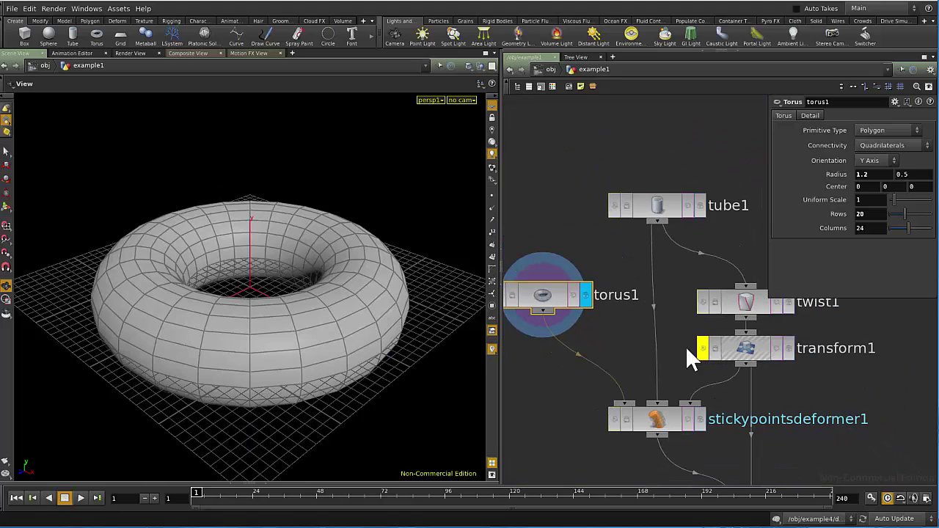
click(746, 304)
key(r)
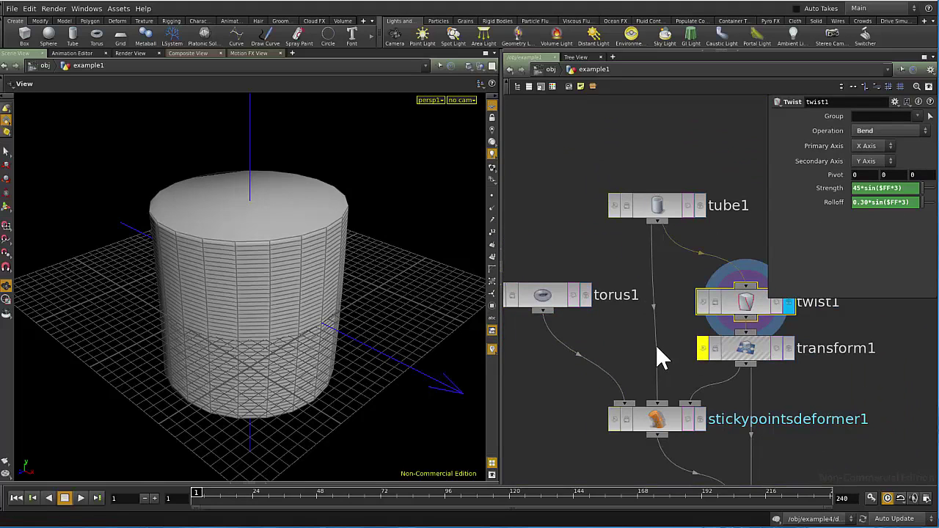
Display torus1 again and switch the viewport to the undeformed tube1.
middle_drag(639, 241, 617, 217)
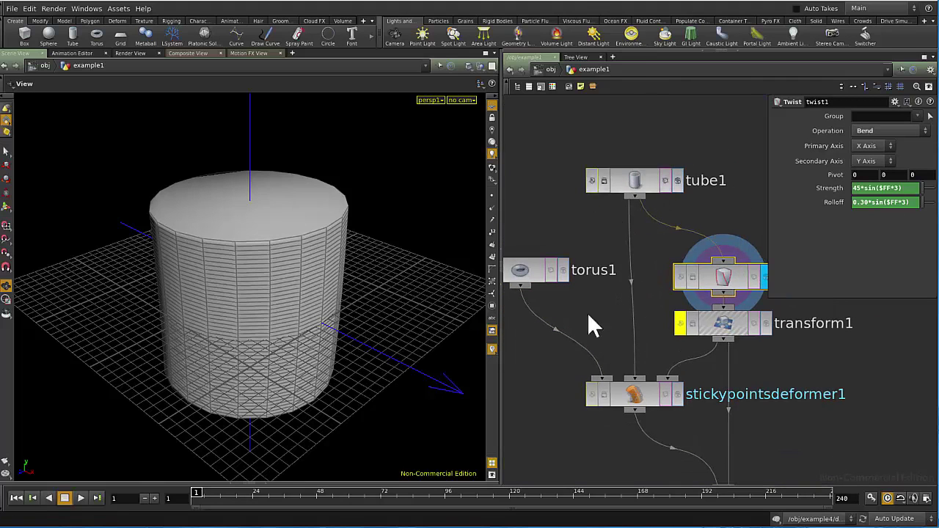
middle_drag(785, 403, 819, 430)
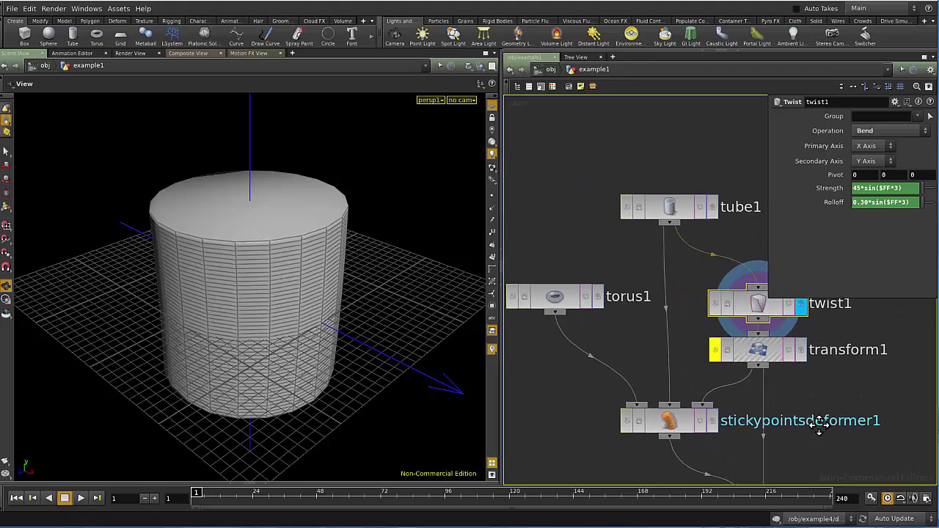
click(559, 299)
key(r)
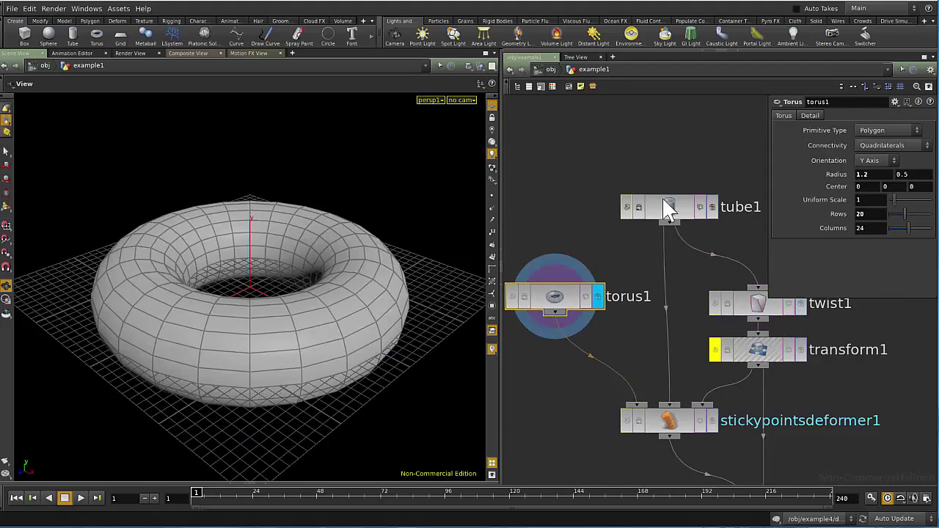
click(664, 200)
middle_drag(793, 408, 768, 387)
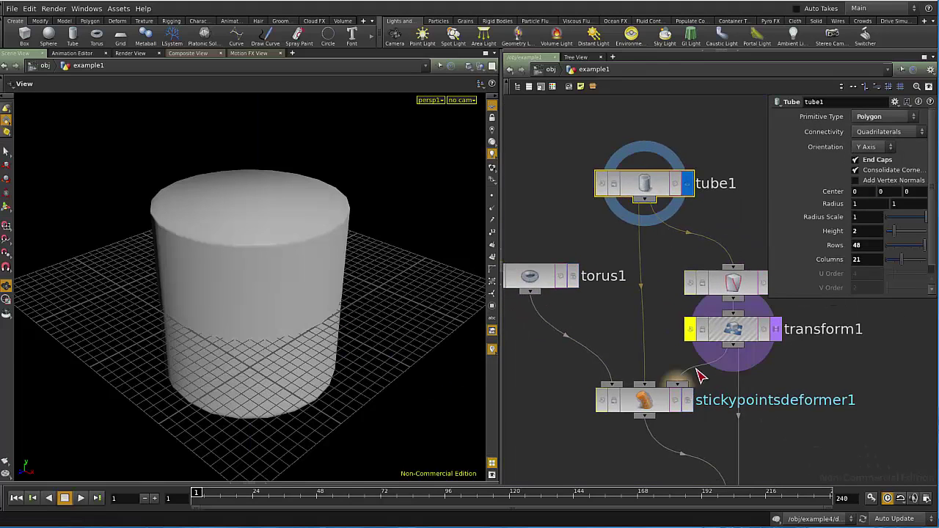
Review the deformer's first two inputs by displaying torus1 as the geometry to deform and tube1 as the undeformed geometry.
scroll(697, 373, up, 1)
scroll(592, 337, up, 2)
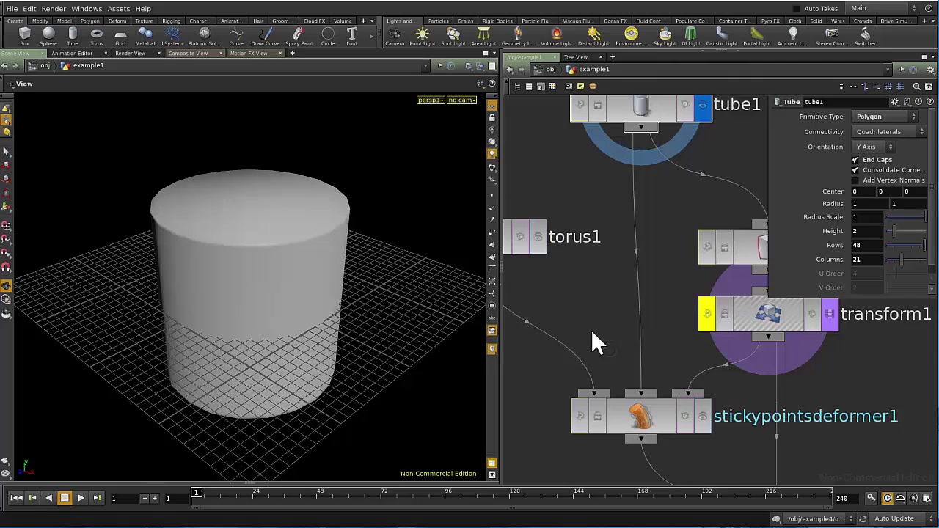
click(548, 252)
key(r)
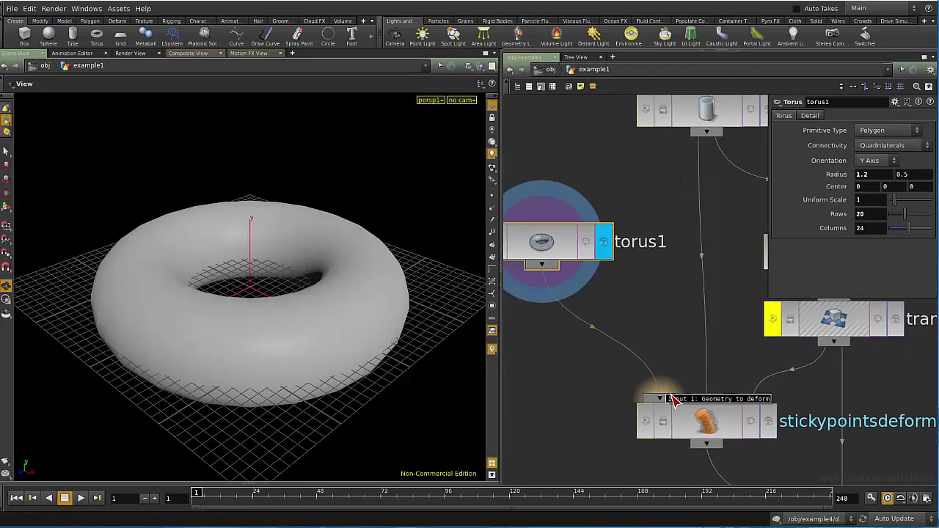
middle_drag(623, 367, 561, 403)
click(643, 138)
key(r)
middle_drag(679, 251, 644, 233)
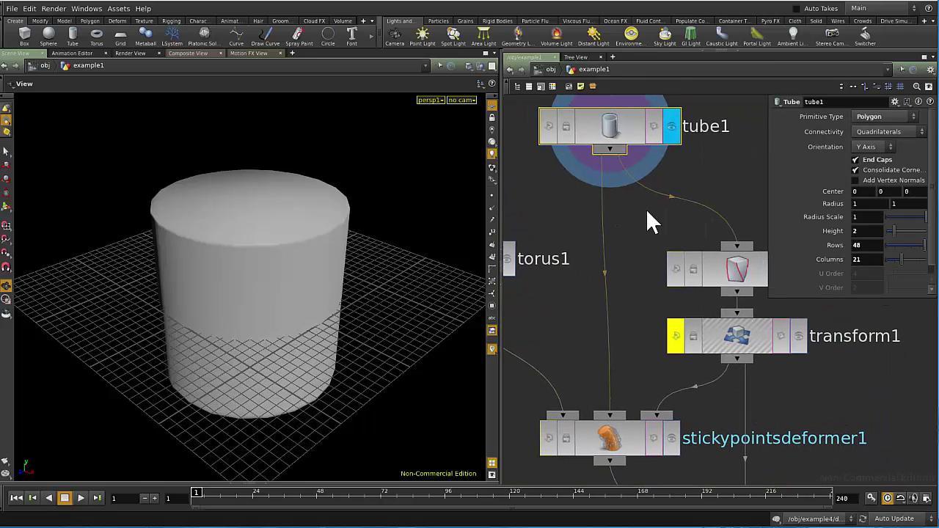
middle_drag(759, 397, 756, 363)
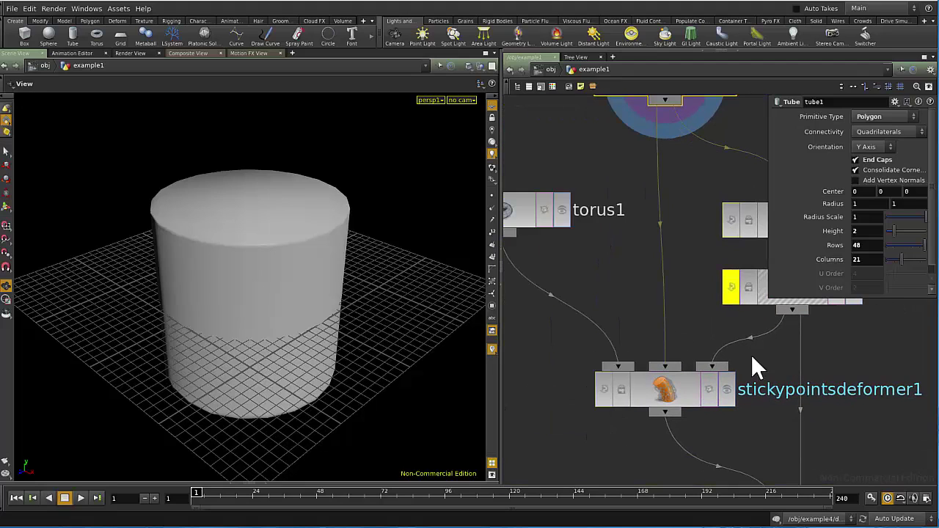
Display stickypointsdeformer1 in the viewport with twist1 templated as a wireframe overlay.
click(727, 389)
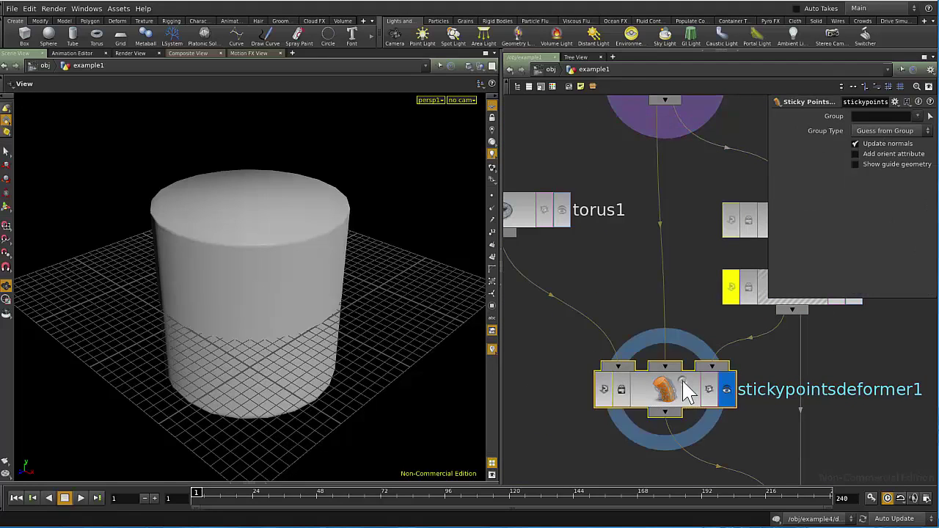
middle_drag(623, 345, 537, 414)
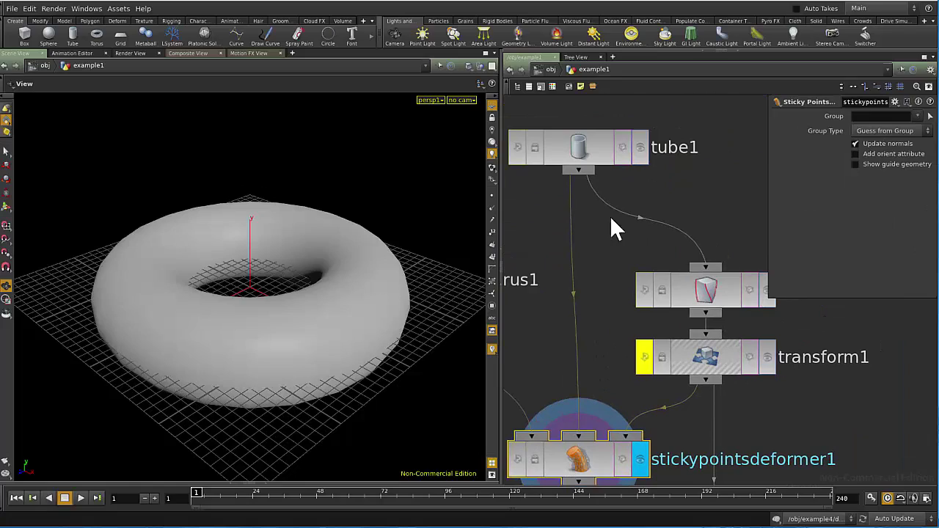
click(751, 290)
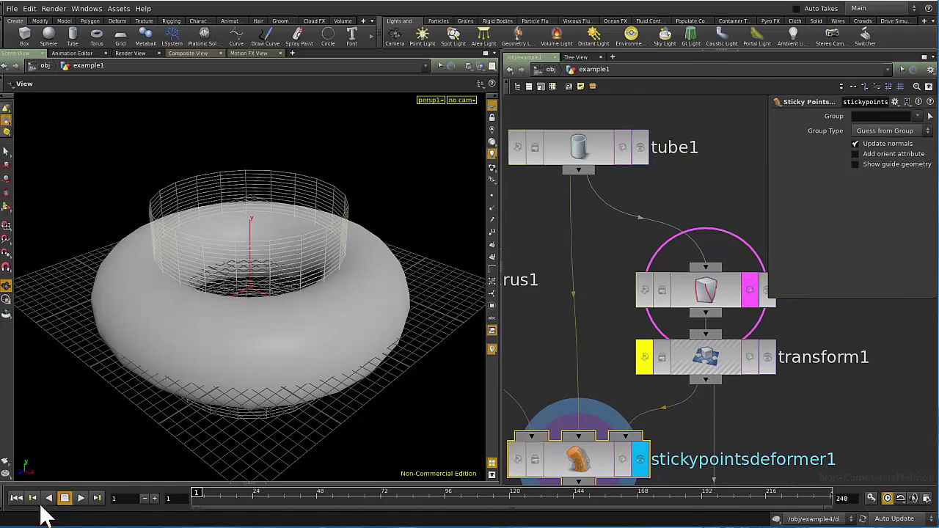
Play the animation to inspect the torus following the bending tube from several angles, and rewind to frame 1.
click(83, 498)
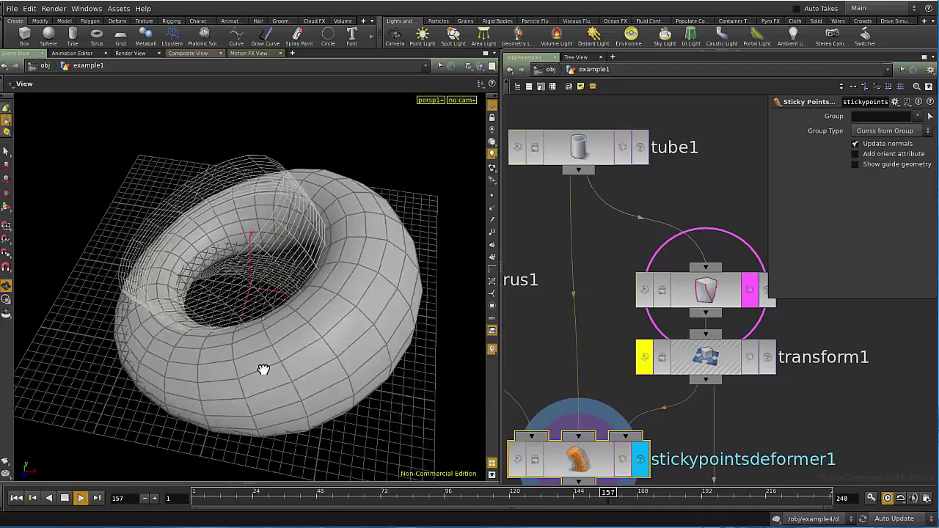
drag(243, 348, 307, 356)
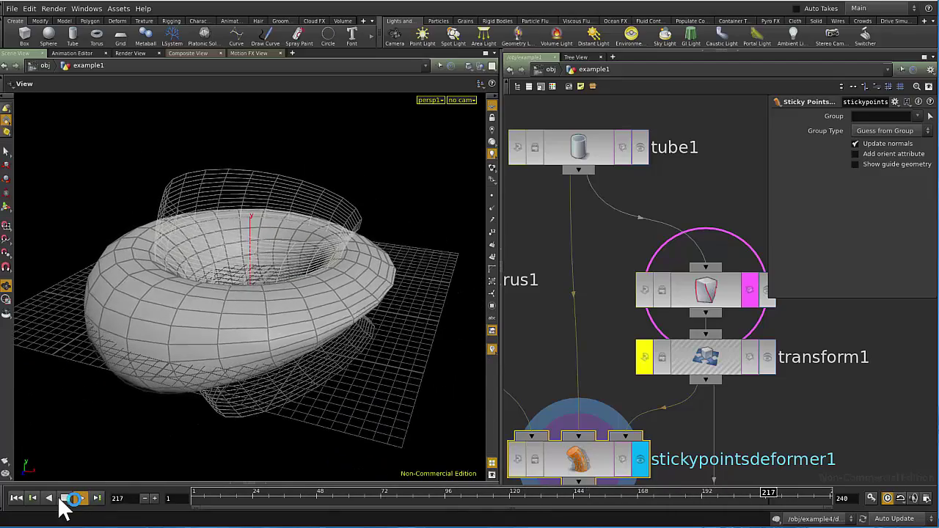
click(65, 500)
click(19, 499)
Turn off the bypass on transform1 and template that node instead of twist1.
middle_drag(853, 364, 827, 354)
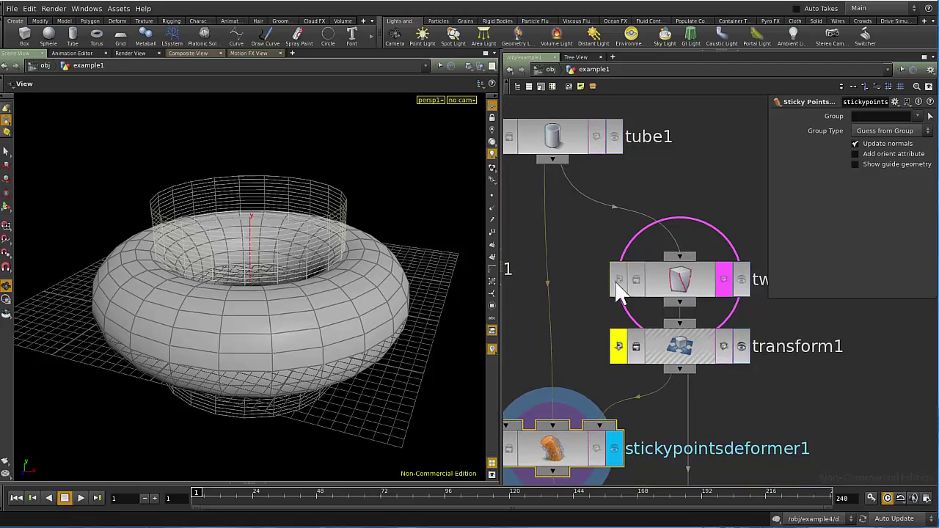
click(619, 346)
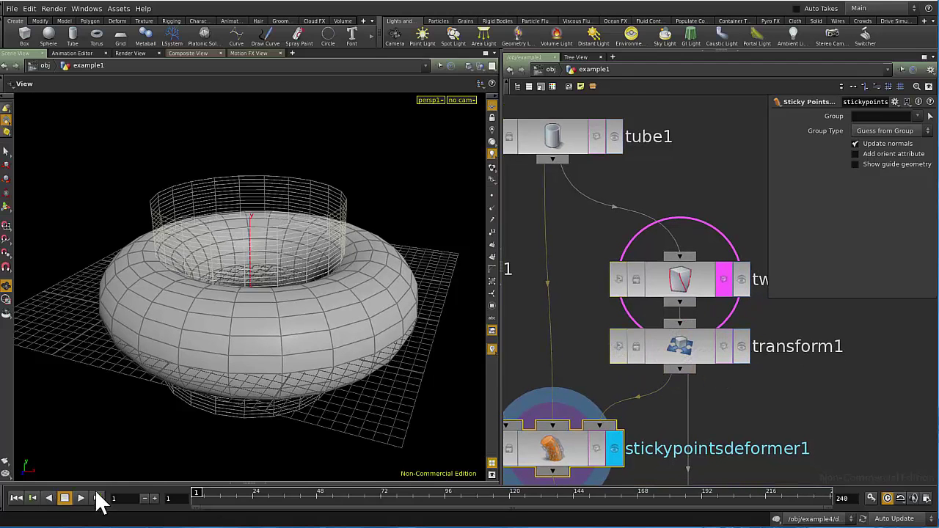
click(724, 349)
scroll(852, 380, down, 3)
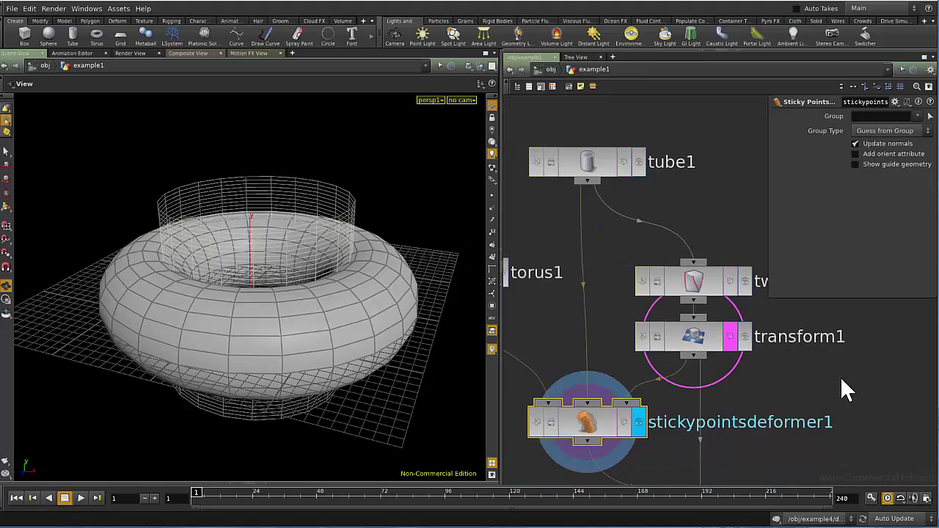
Show the transform1 parameters and play the animation to check the torus following the translated tube, stopping playback at the end.
click(694, 292)
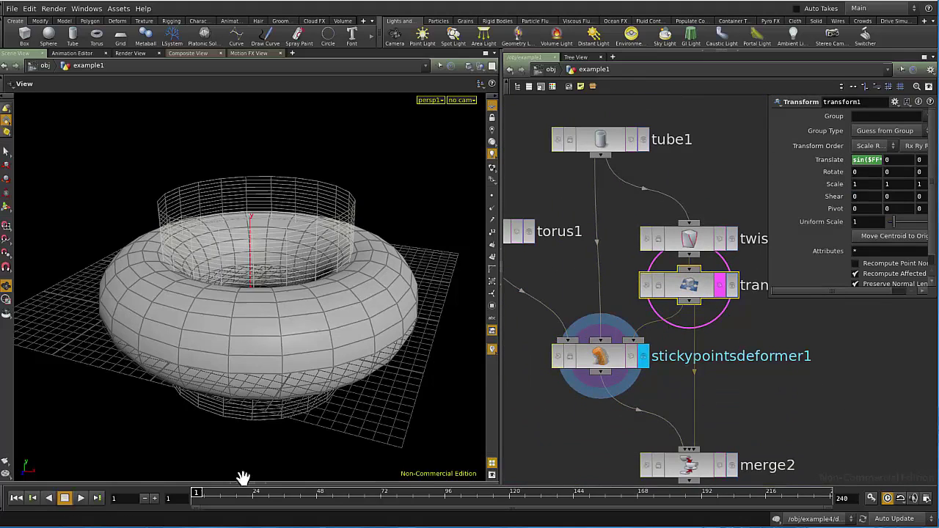
click(82, 498)
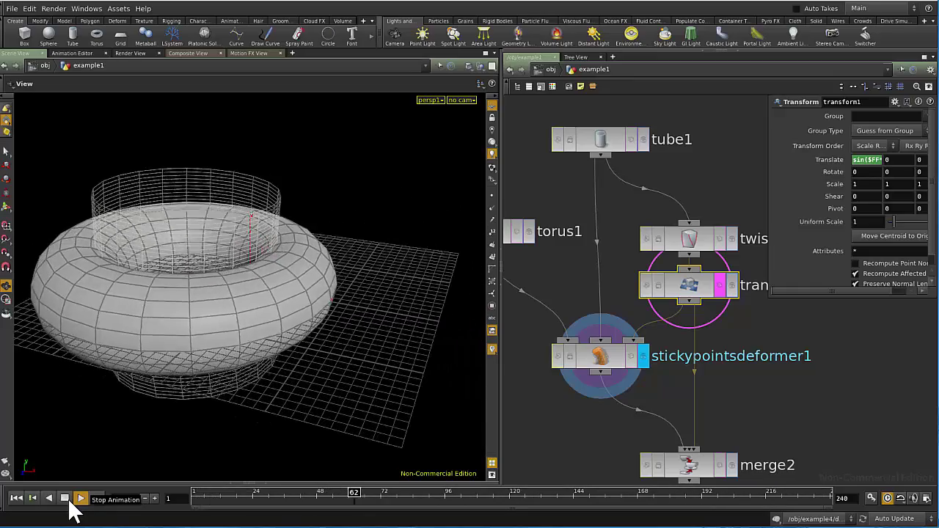
click(65, 499)
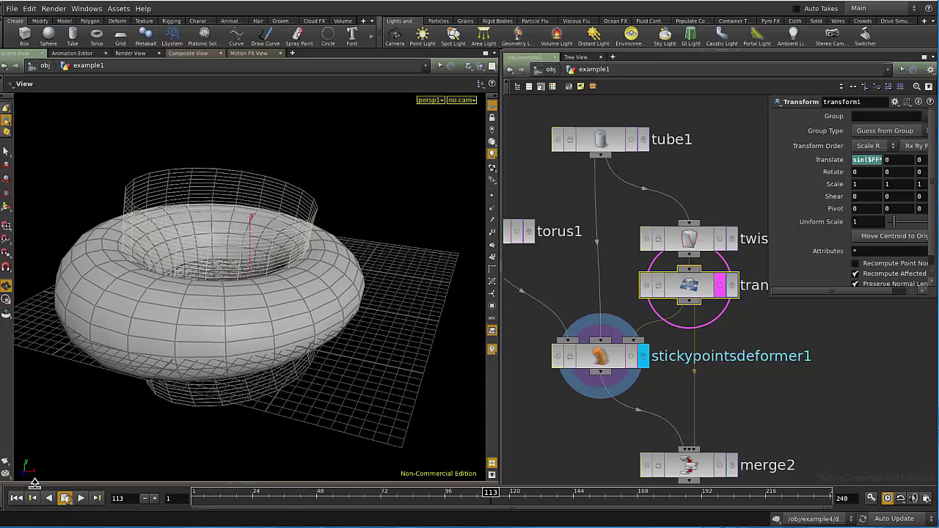
Rewind the animation to frame 1, return to the object level and open the example2 network.
click(16, 499)
middle_drag(759, 371, 713, 326)
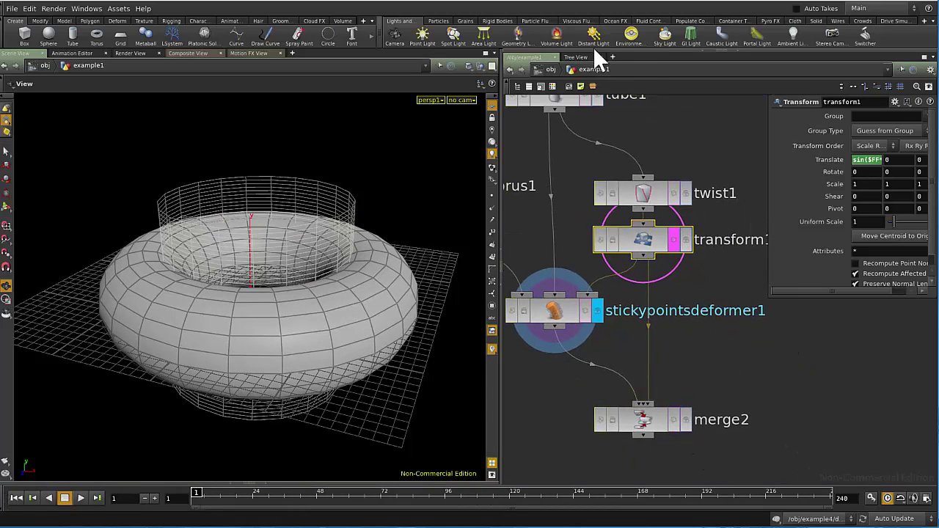
click(541, 67)
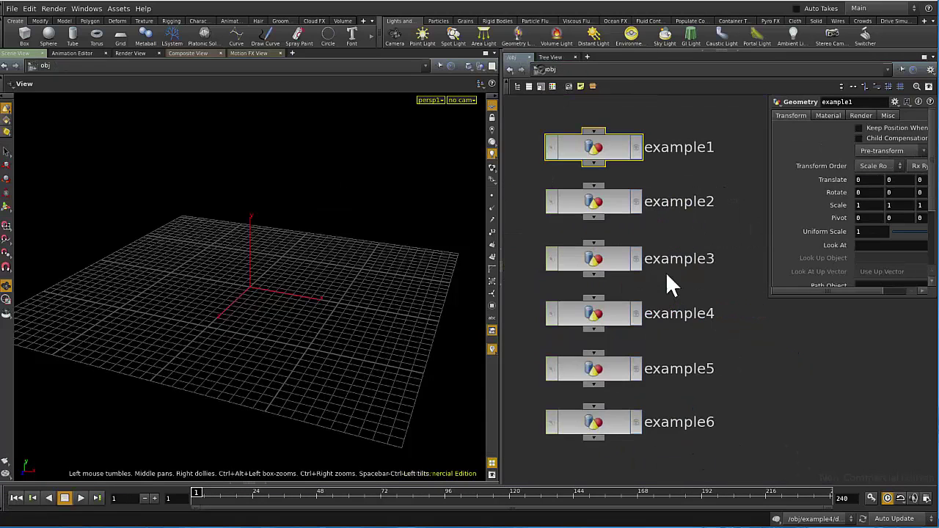
click(599, 208)
double_click(600, 214)
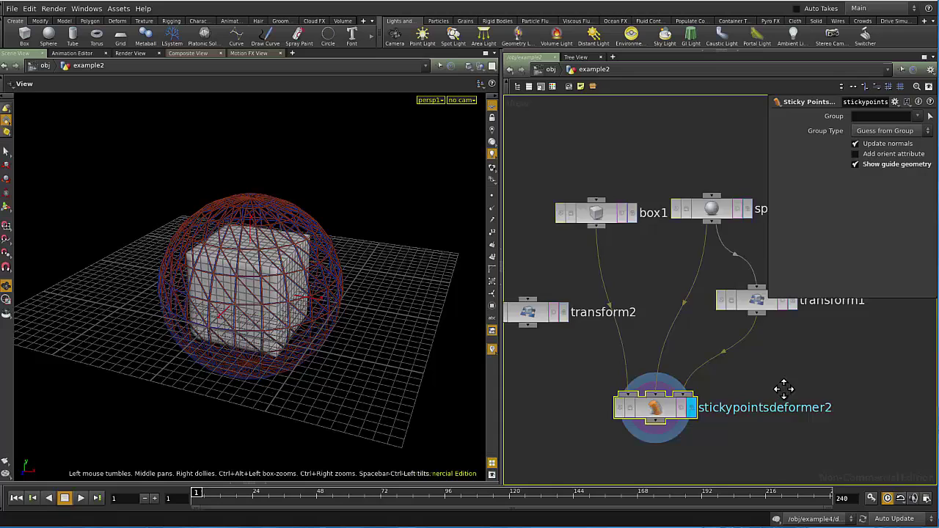
Display box1 and sphere1 in turn to examine the example's source geometry.
click(565, 245)
click(590, 245)
middle_drag(586, 299, 640, 327)
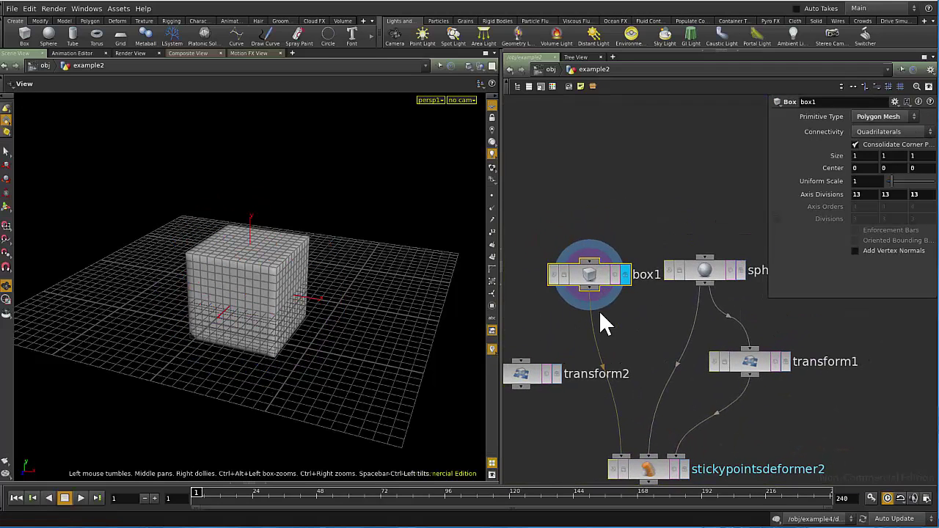
click(709, 273)
key(r)
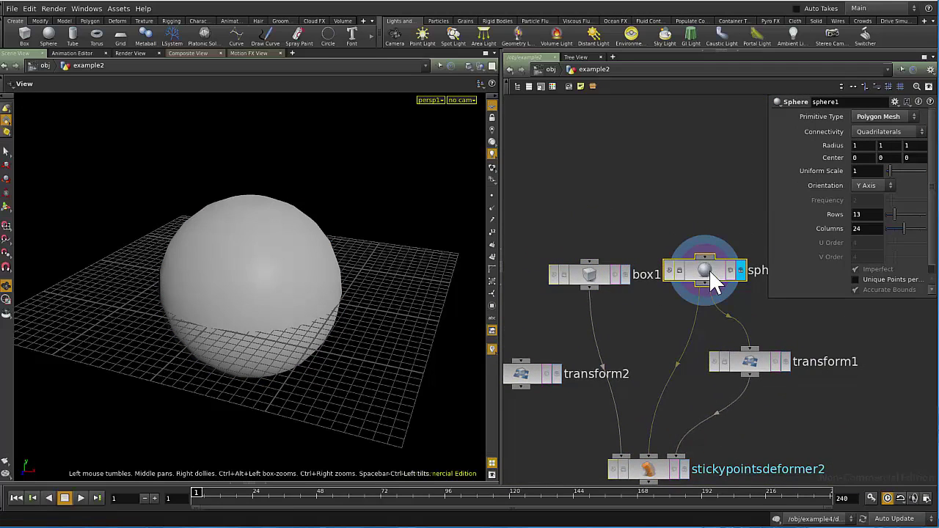
Display transform1, play the animation to inspect the sphere's movement and rotation, and rewind to frame 1.
click(749, 358)
key(r)
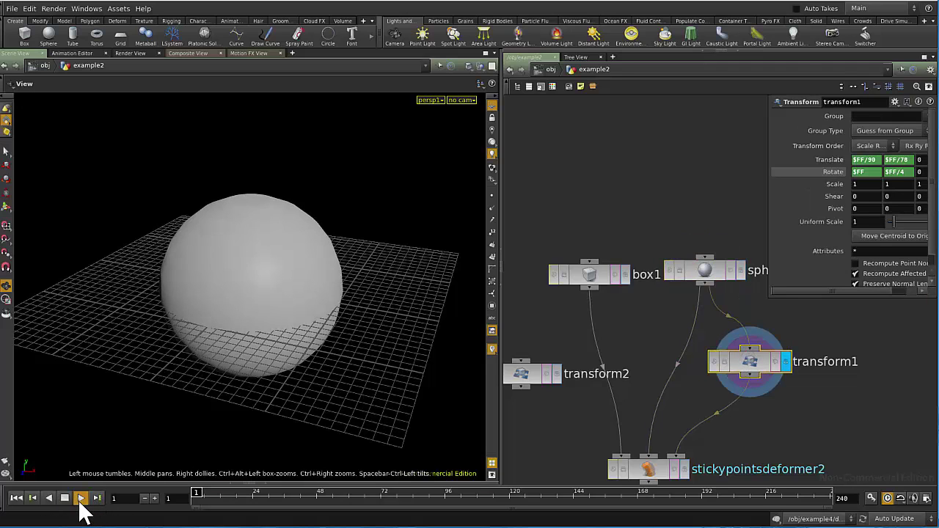
click(81, 499)
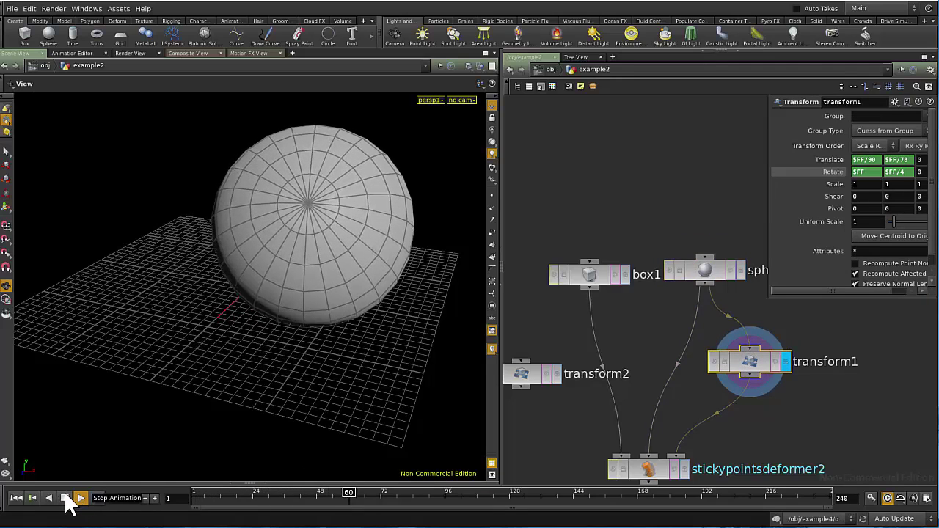
click(66, 499)
click(18, 499)
Display stickypointsdeformer2 and turn off its guide geometry.
middle_drag(687, 444, 654, 367)
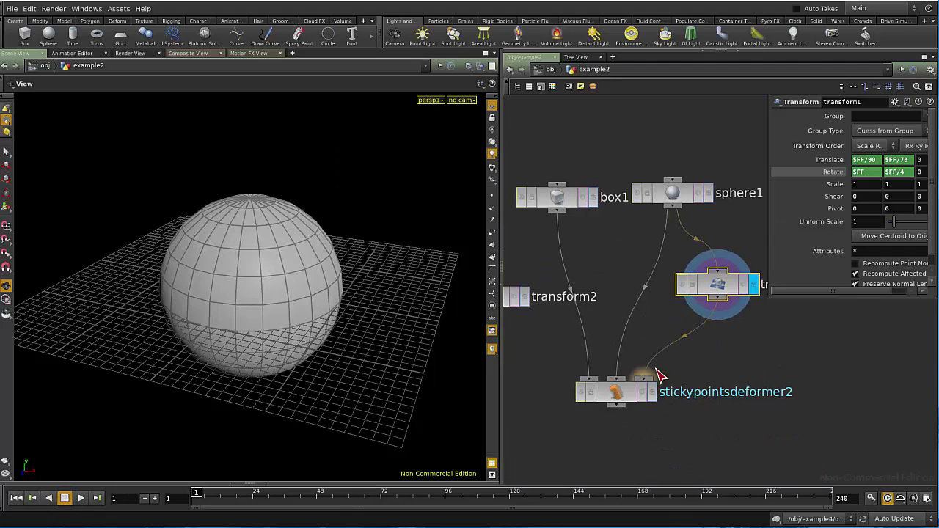
click(618, 391)
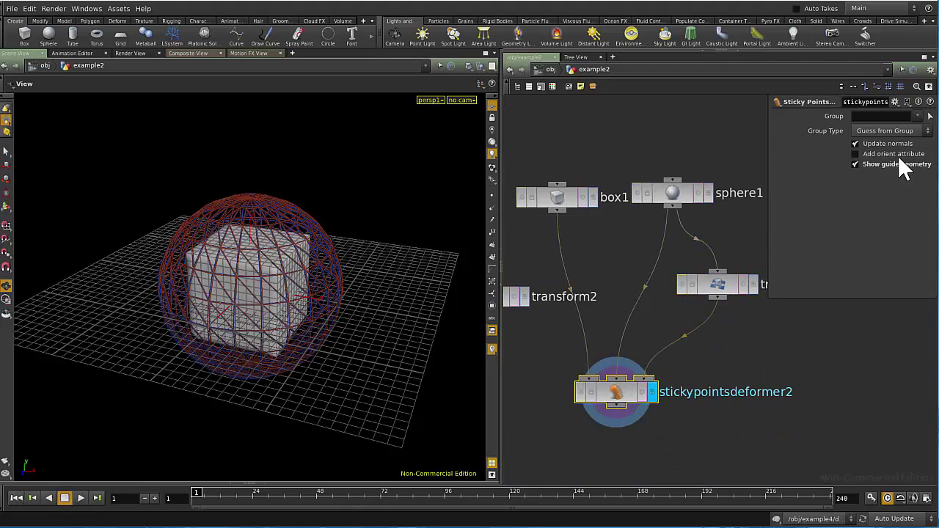
click(880, 164)
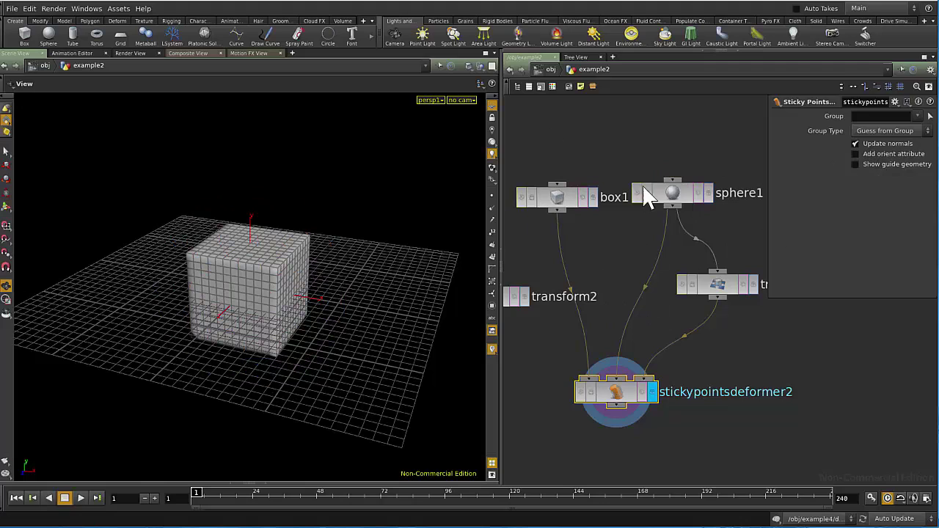
Compare sphere1 with transform1 in the viewport and return the display to stickypointsdeformer2.
click(671, 193)
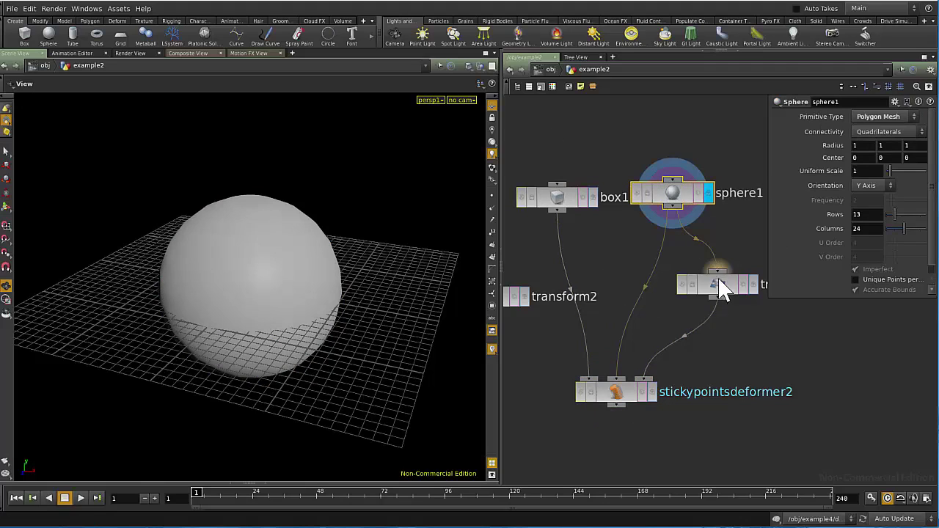
click(721, 286)
click(615, 393)
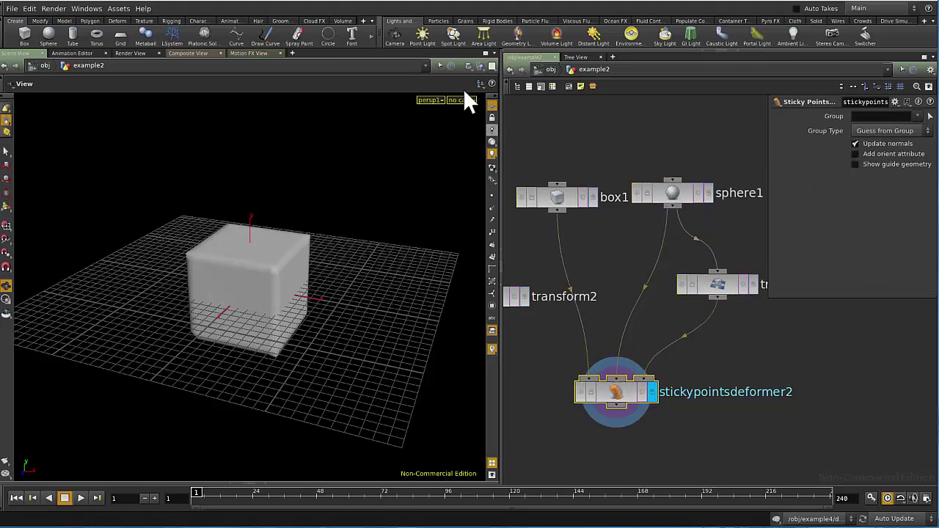
Play the animation to check how the box follows the sphere, rewind to frame 1, and review transform1's parameters.
click(81, 499)
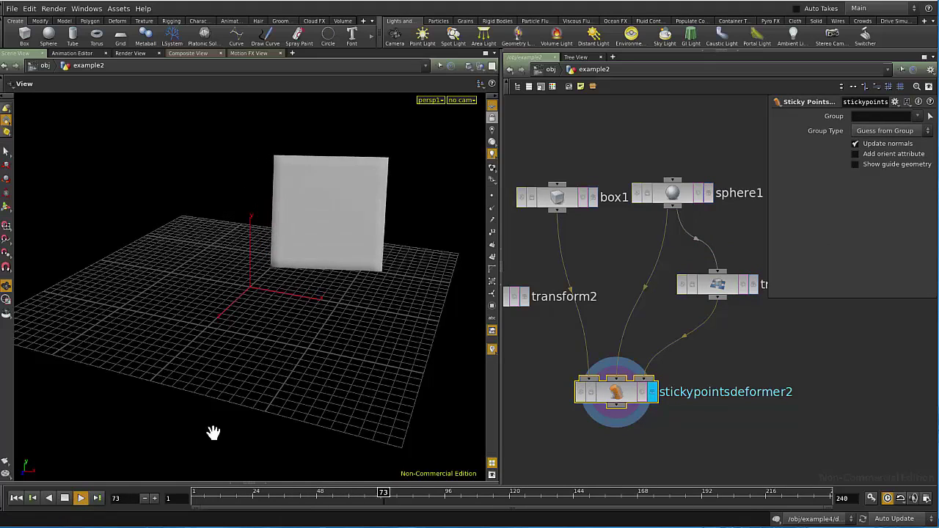
click(65, 499)
click(33, 498)
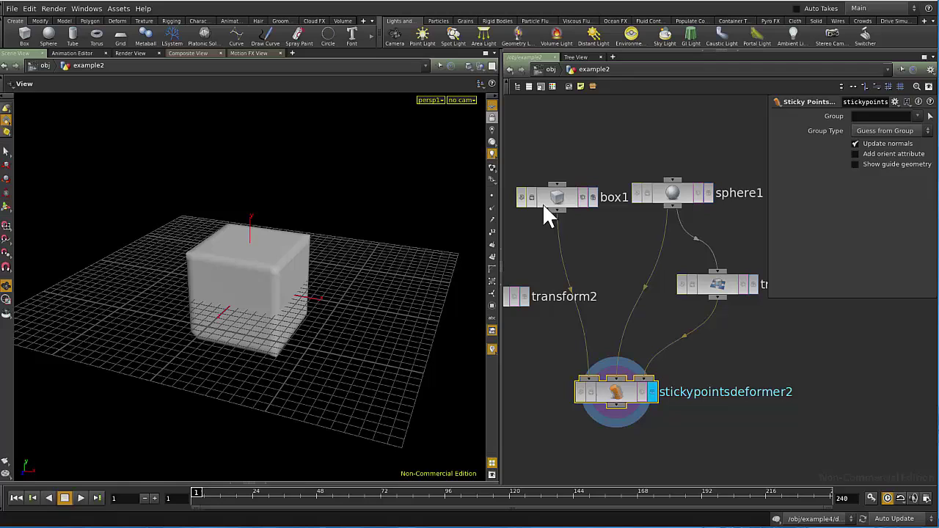
click(718, 287)
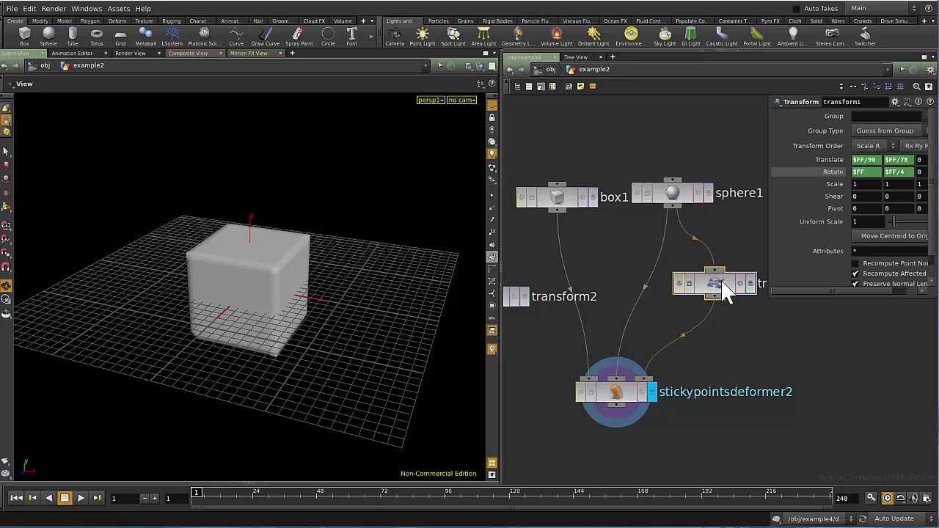
click(615, 397)
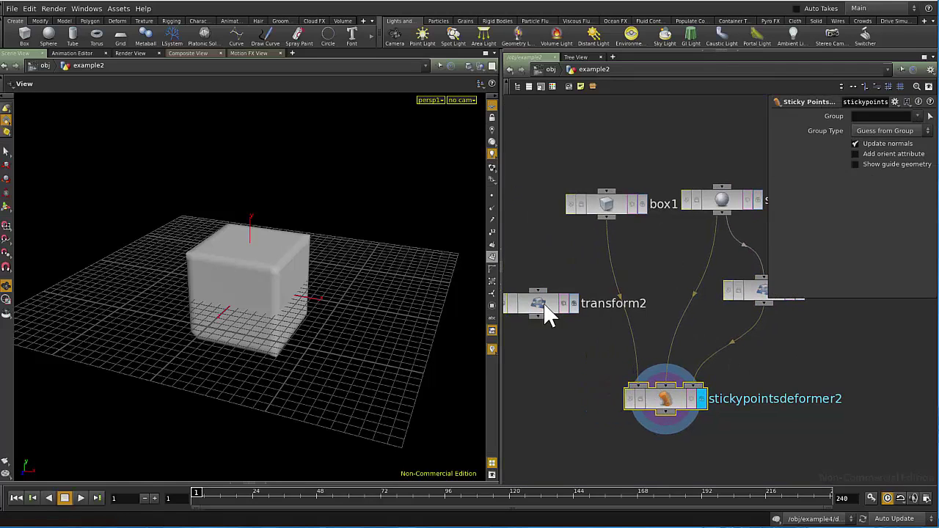
Insert transform2 between box1 and stickypointsdeformer2, and template transform1 as a wireframe overlay.
drag(541, 305, 616, 320)
click(573, 306)
click(609, 301)
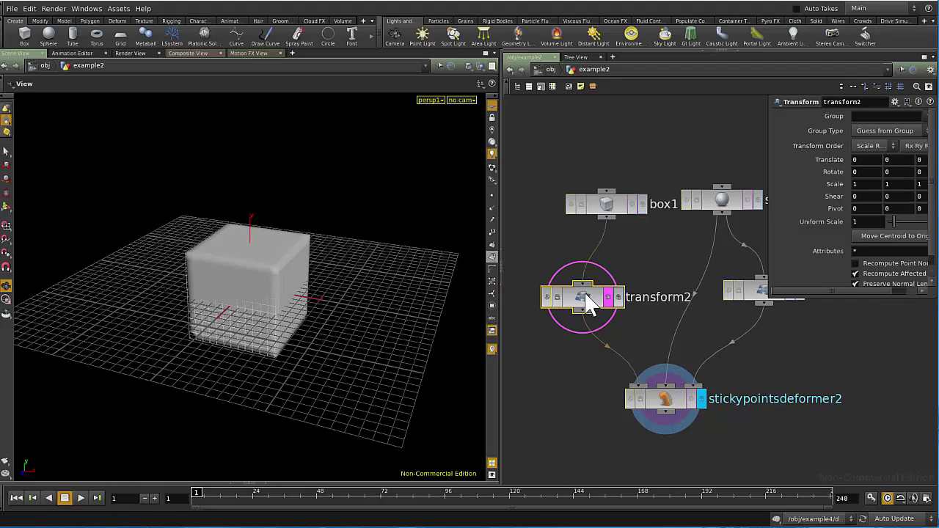
middle_drag(742, 320, 715, 311)
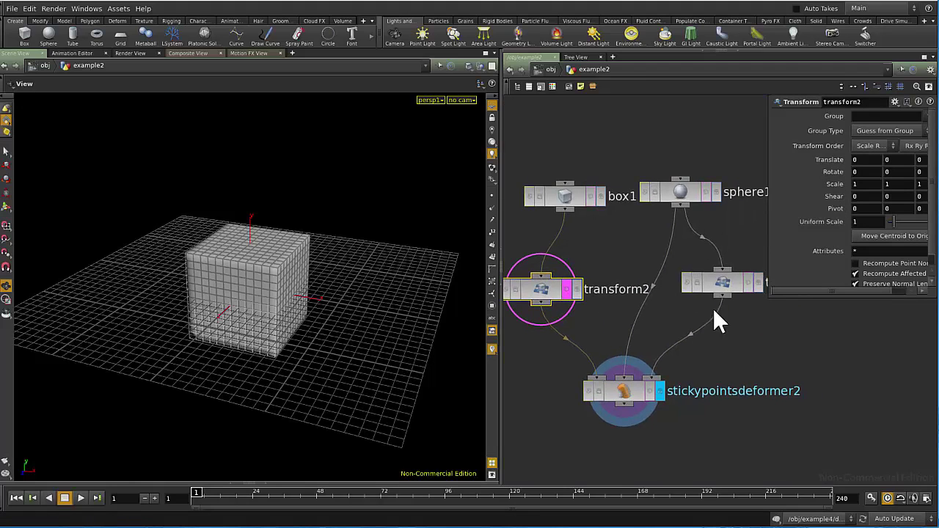
click(748, 286)
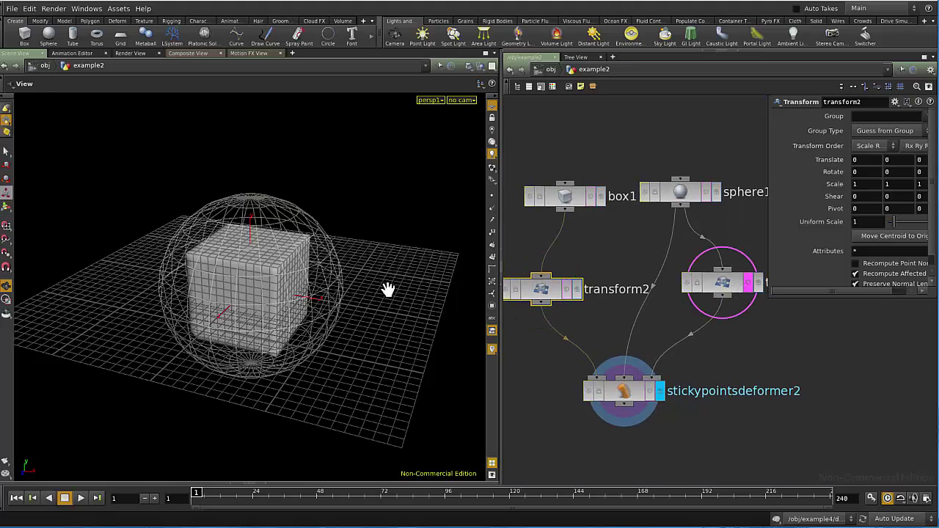
Move the box using transform2's viewport handle to about 0.704 in X and 1.125 in Y.
click(6, 206)
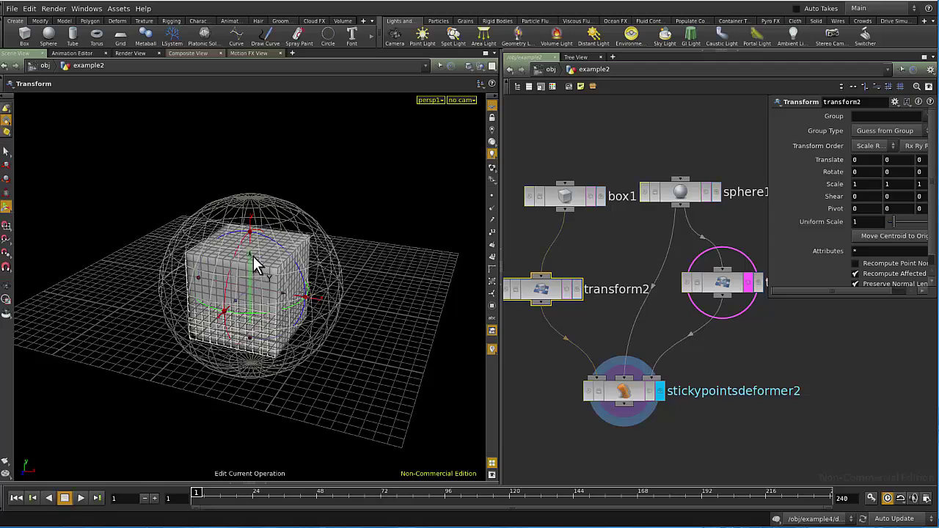
drag(253, 260, 228, 153)
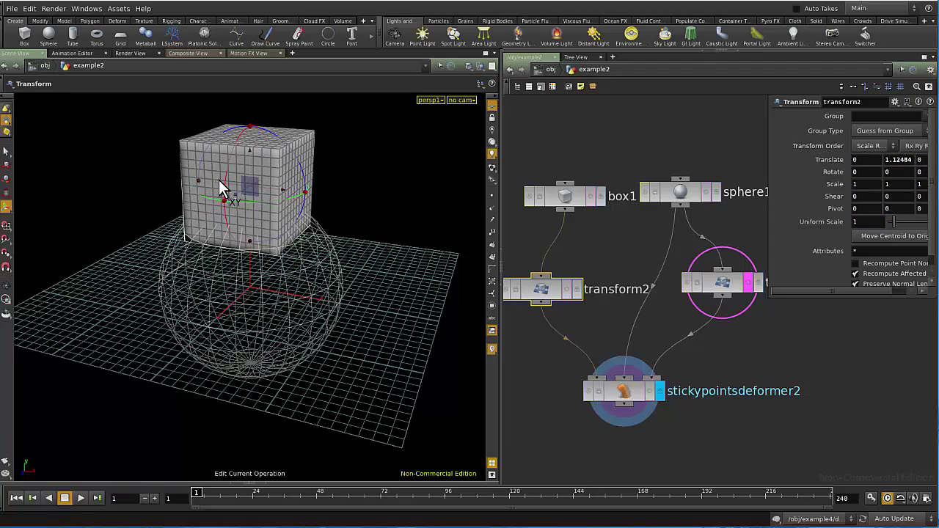
drag(266, 183, 339, 202)
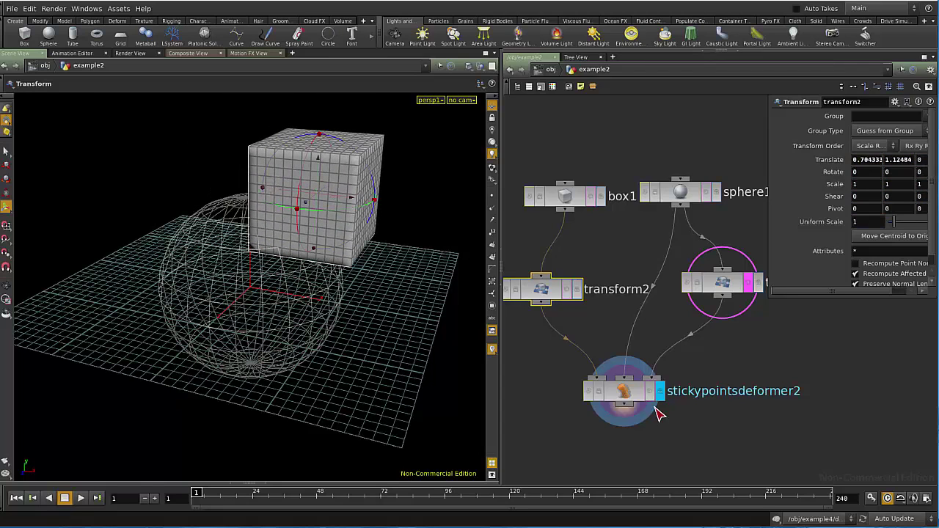
Select stickypointsdeformer2 and play the animation repeatedly to inspect the offset box following the sphere from farther away.
click(636, 391)
click(80, 499)
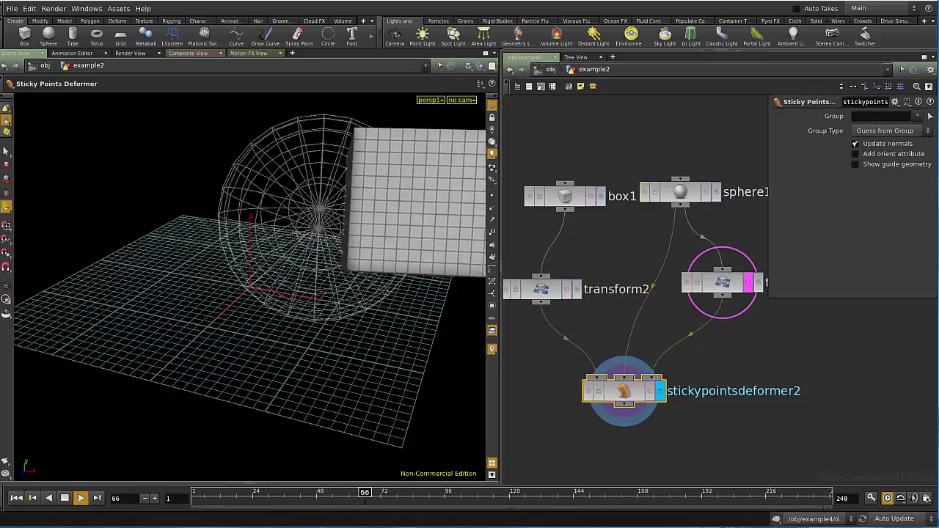
alt+right_drag(404, 266, 281, 284)
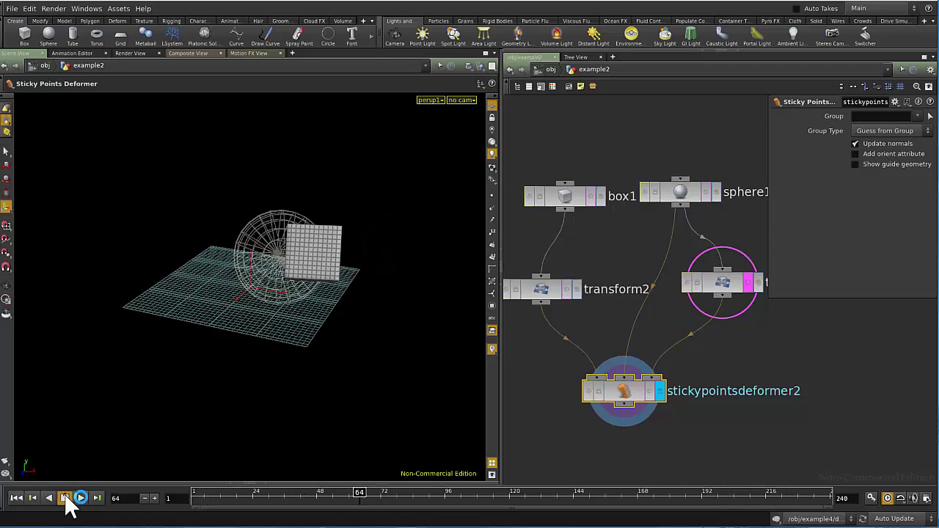
click(65, 499)
alt+right_drag(185, 327, 246, 351)
click(16, 498)
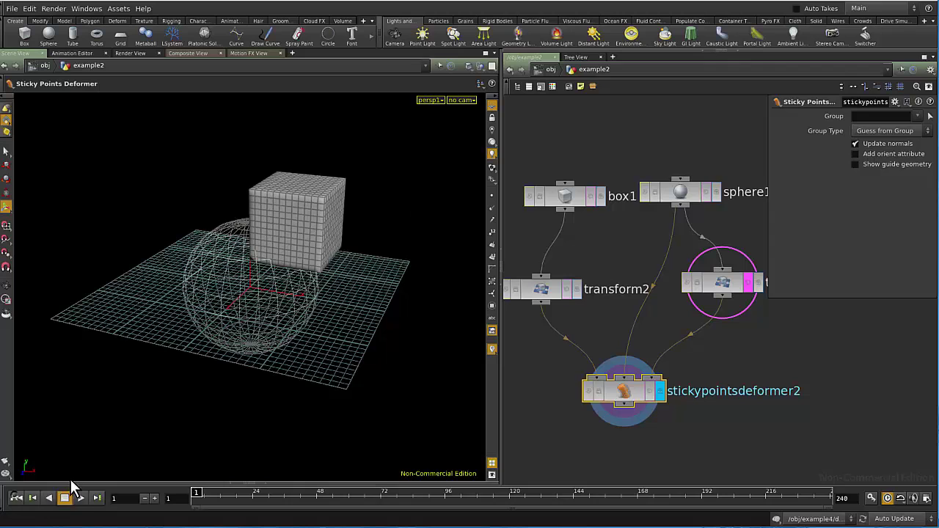
click(81, 499)
click(64, 498)
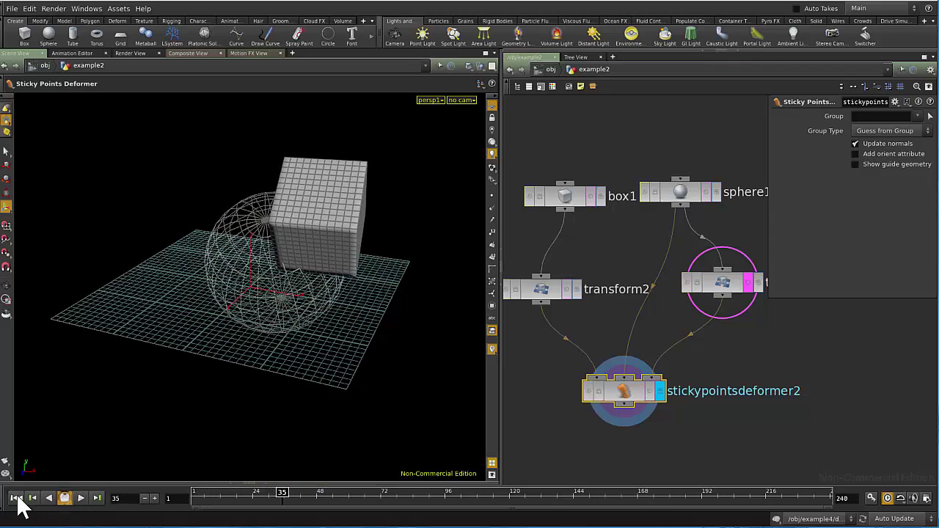
Rewind to frame 1 and lower the box with transform2 to about 0.166 in Y.
click(15, 499)
click(552, 290)
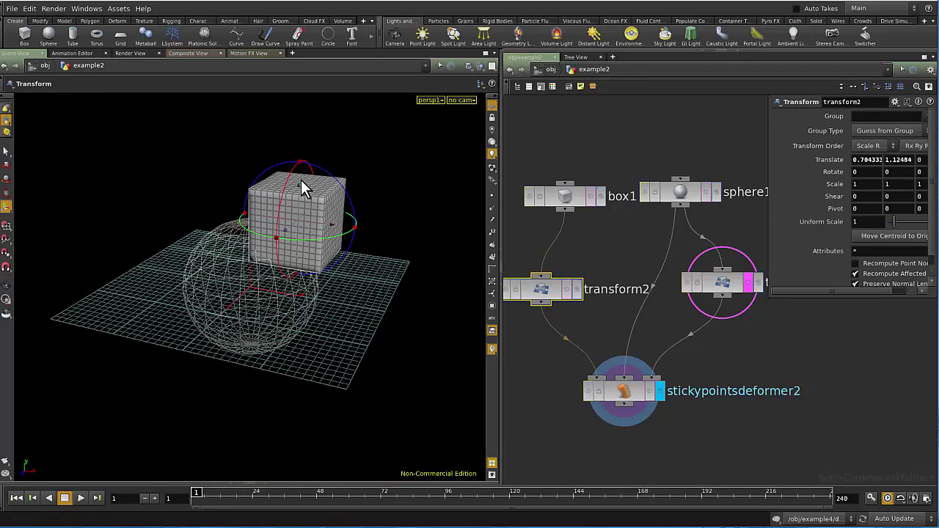
drag(301, 190, 302, 271)
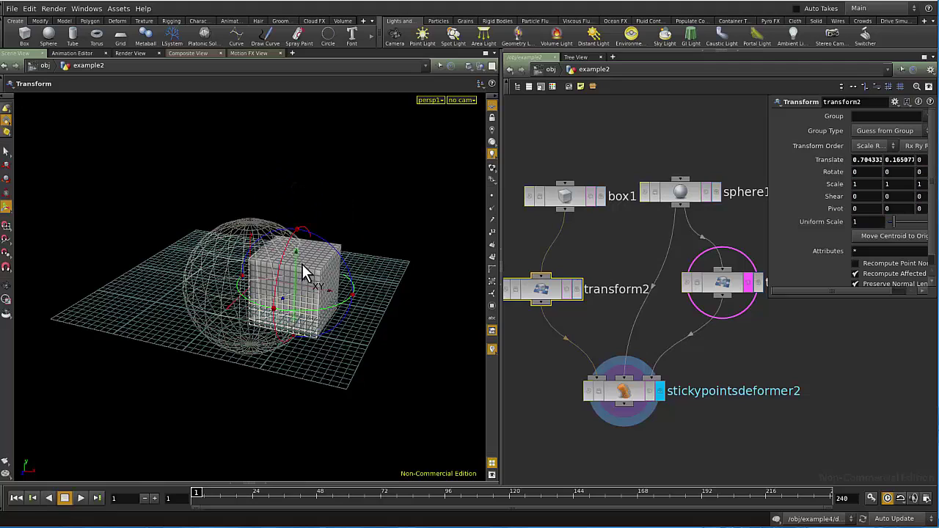
Narrow the box with transform2 to a scale of about 0.33 in X and Z, and play the animation before rewinding to frame 1.
click(8, 191)
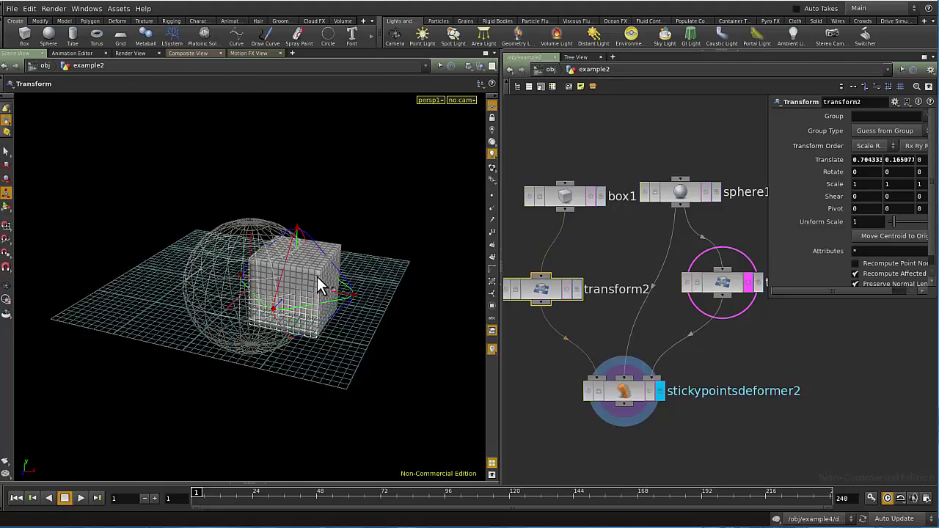
key(s)
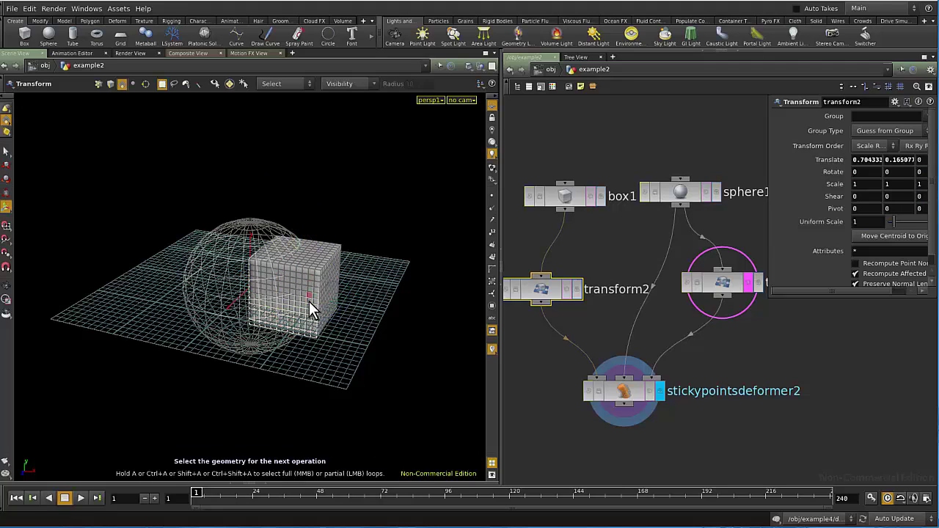
click(541, 287)
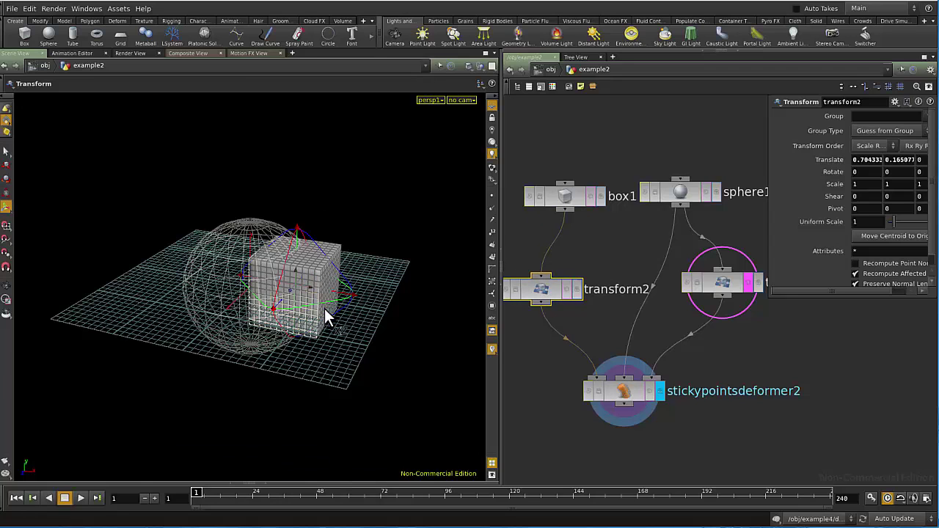
drag(323, 306, 307, 300)
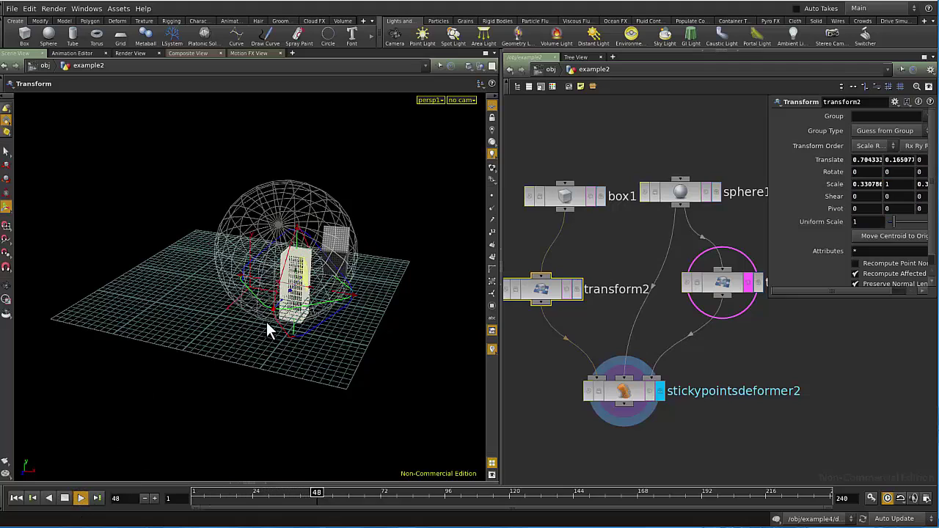
click(64, 499)
click(16, 499)
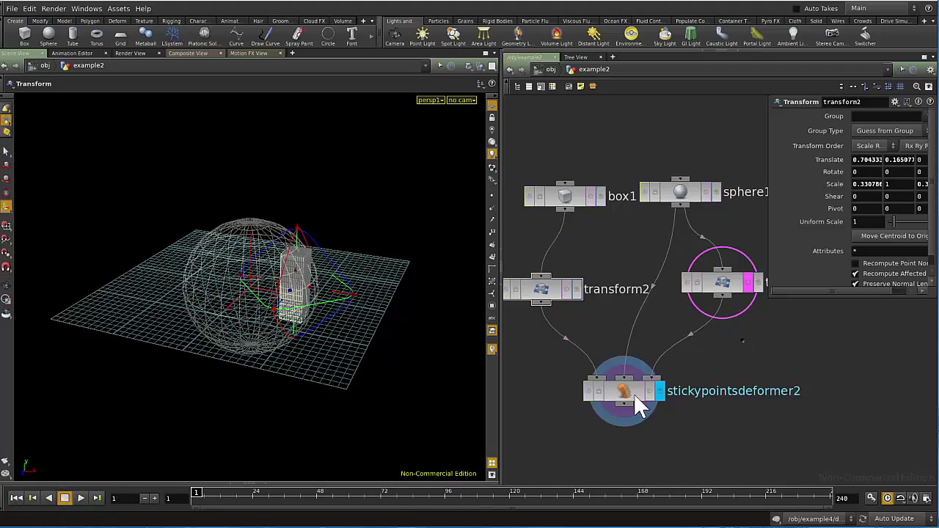
Turn off the template overlay on transform1 and show the parameters of stickypointsdeformer2.
click(748, 283)
scroll(706, 320, up, 3)
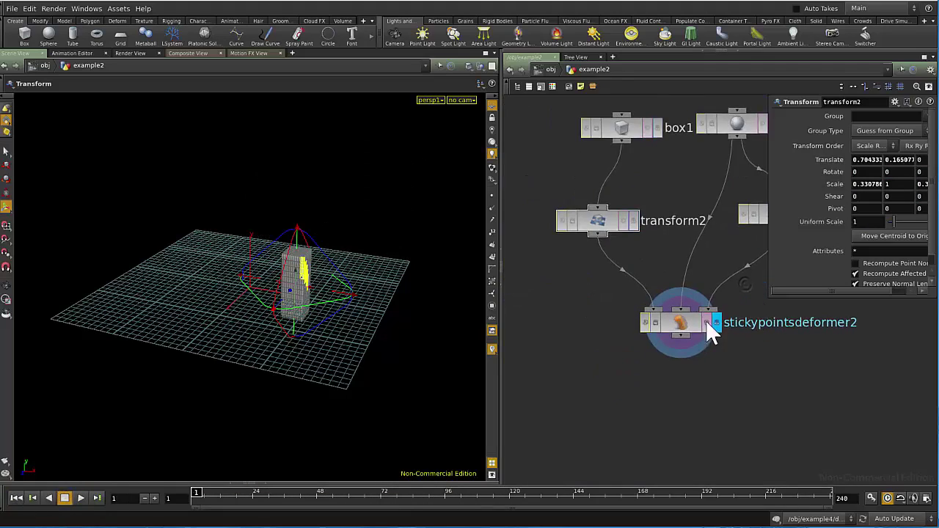
click(668, 319)
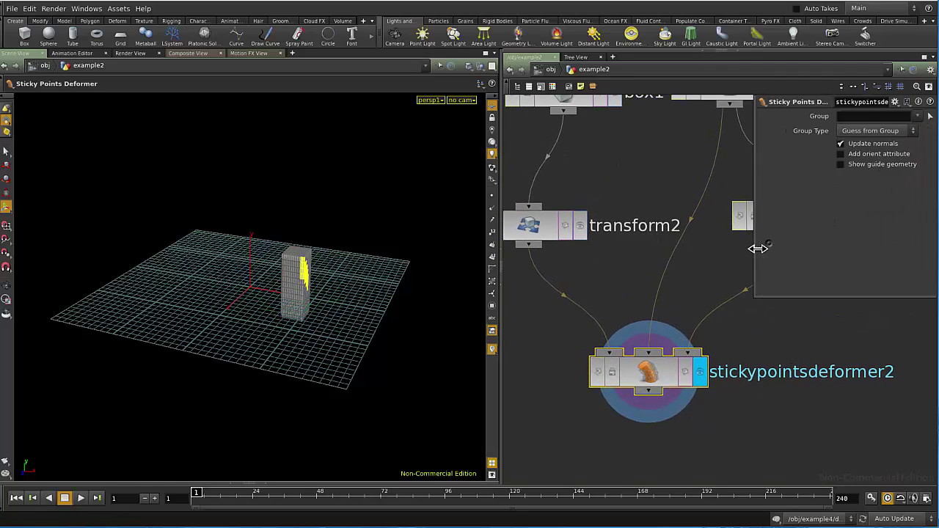
Turn on Show guide geometry for stickypointsdeformer2 and play the animation with the guide spheres displayed.
click(861, 163)
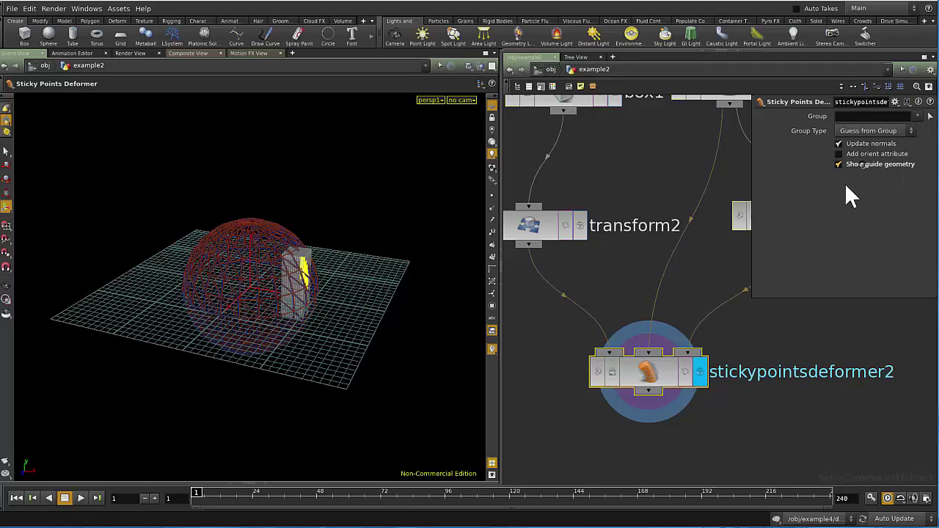
click(6, 284)
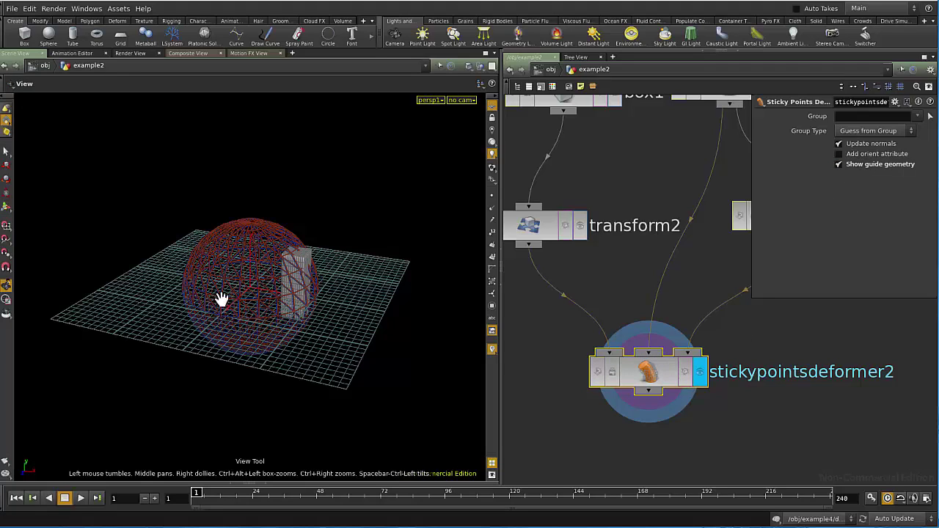
click(81, 498)
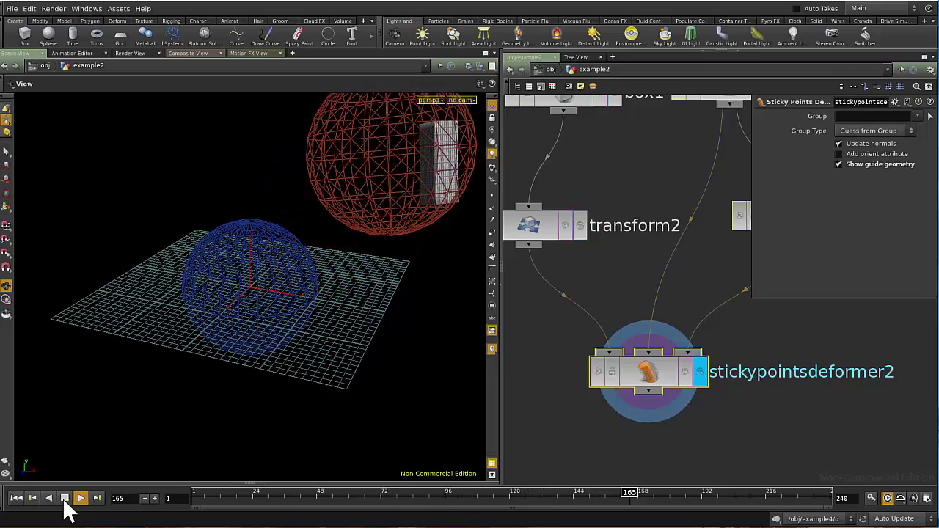
click(65, 498)
Replay the guide geometry animation from a different camera angle and rewind to frame 1.
drag(273, 285, 243, 336)
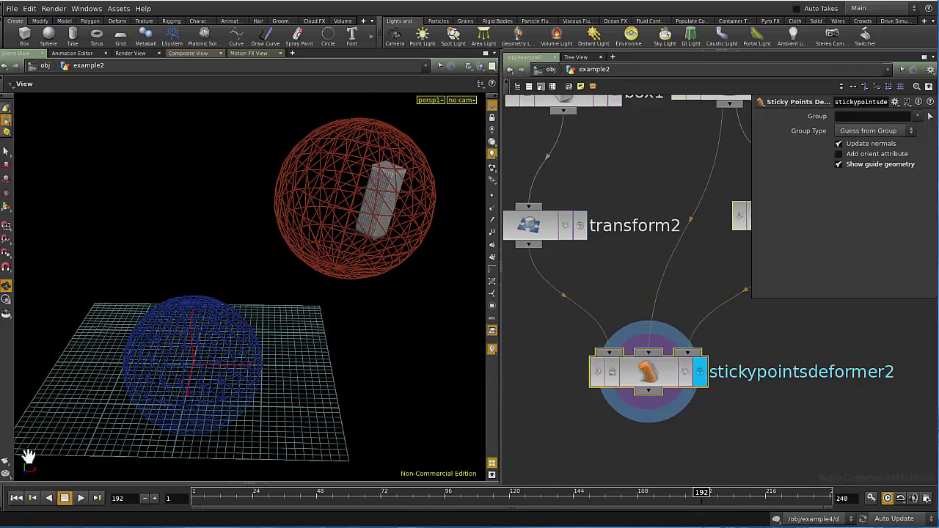
click(16, 498)
click(81, 498)
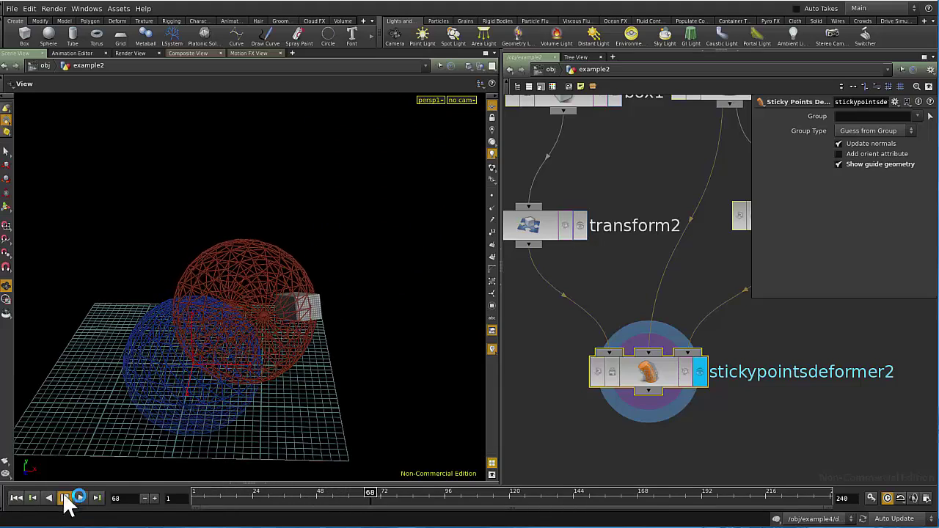
click(65, 498)
click(16, 499)
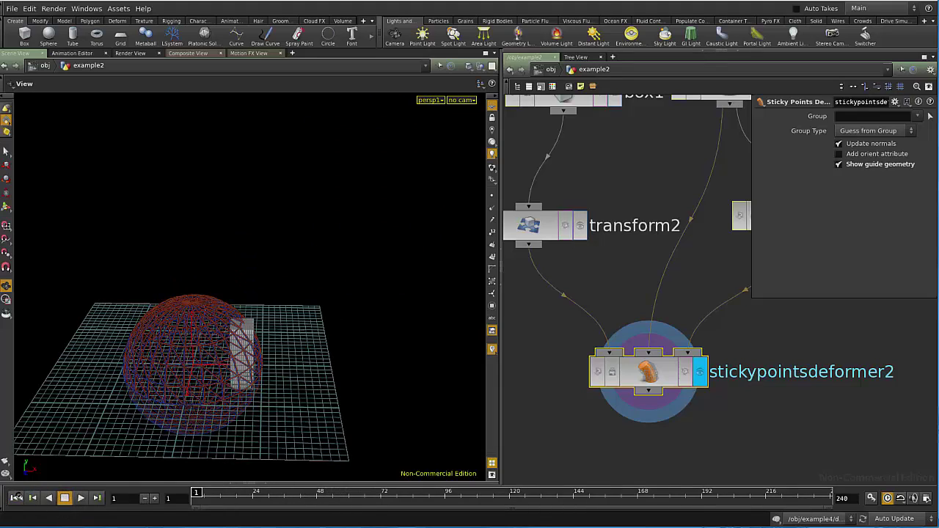
Open the example3 network and display the Easy squab test geometry, framing it in the viewport.
click(541, 71)
double_click(608, 265)
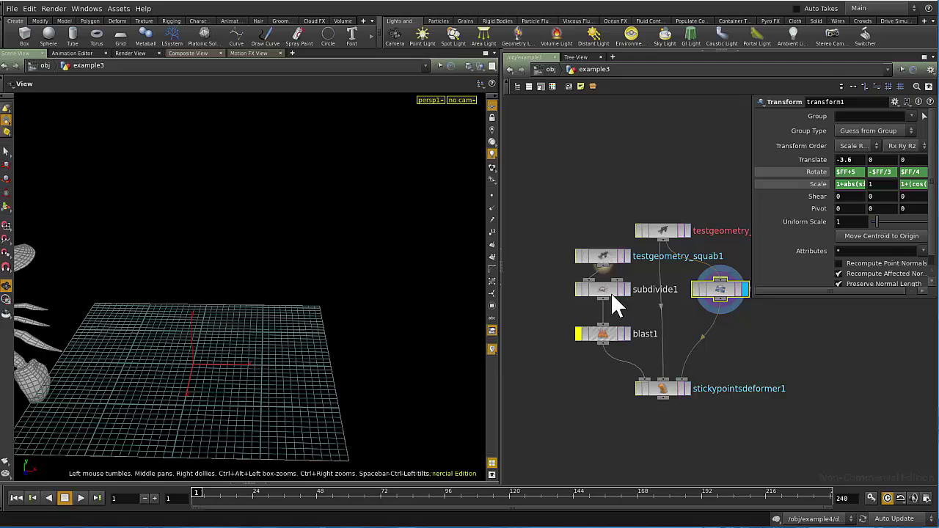
middle_drag(590, 401, 588, 417)
scroll(597, 310, up, 1)
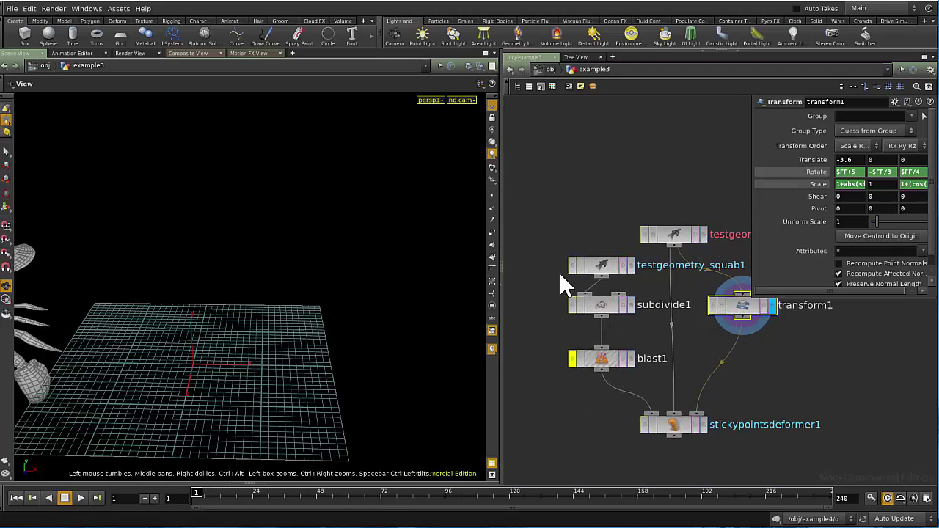
click(603, 266)
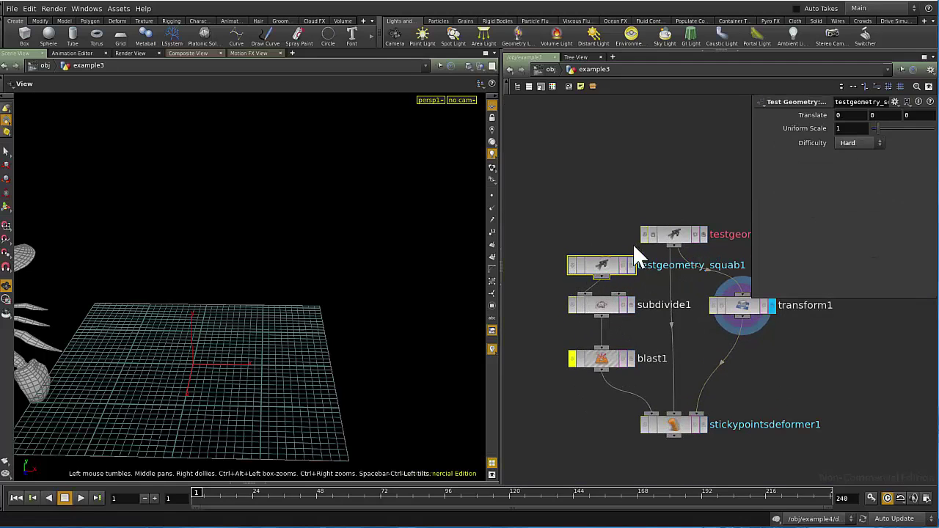
click(681, 234)
key(r)
drag(348, 373, 287, 296)
Display the Hard squab from testgeometry_squab1 and its subdivide1 output, and examine the dense mesh.
click(603, 265)
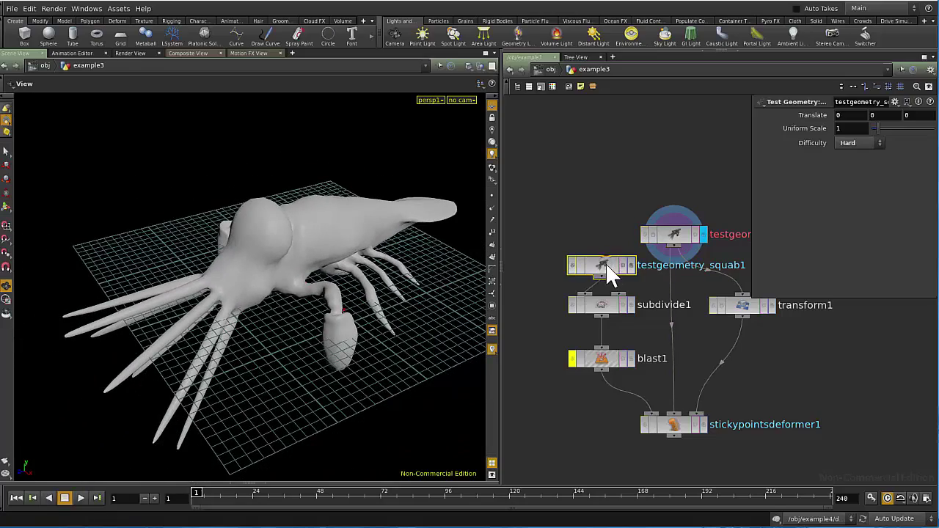
key(r)
click(598, 304)
key(r)
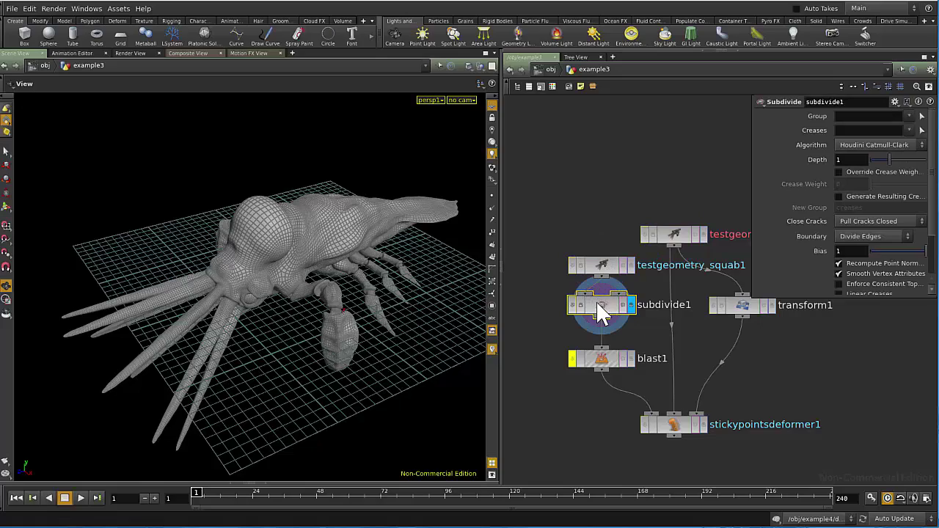
drag(220, 262, 505, 335)
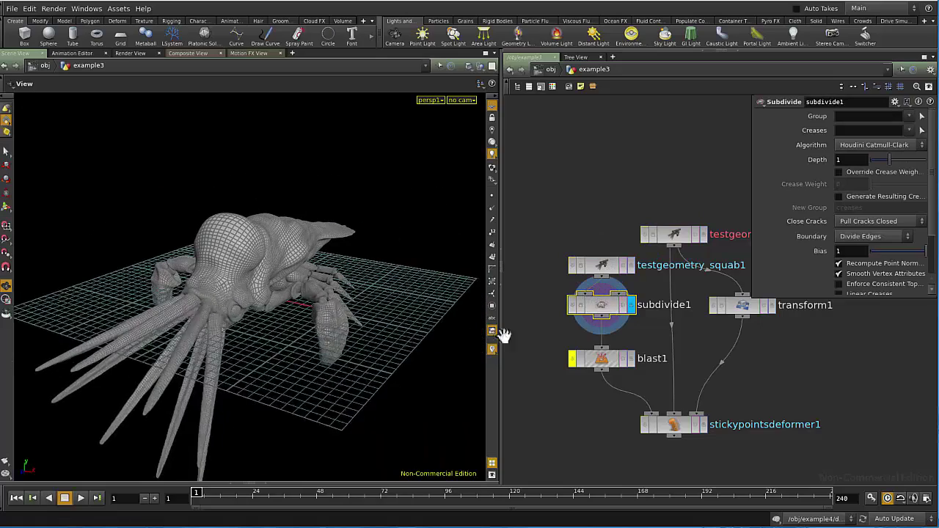
Display the Easy squab again and examine its coarser mesh from another angle for comparison.
click(674, 235)
key(r)
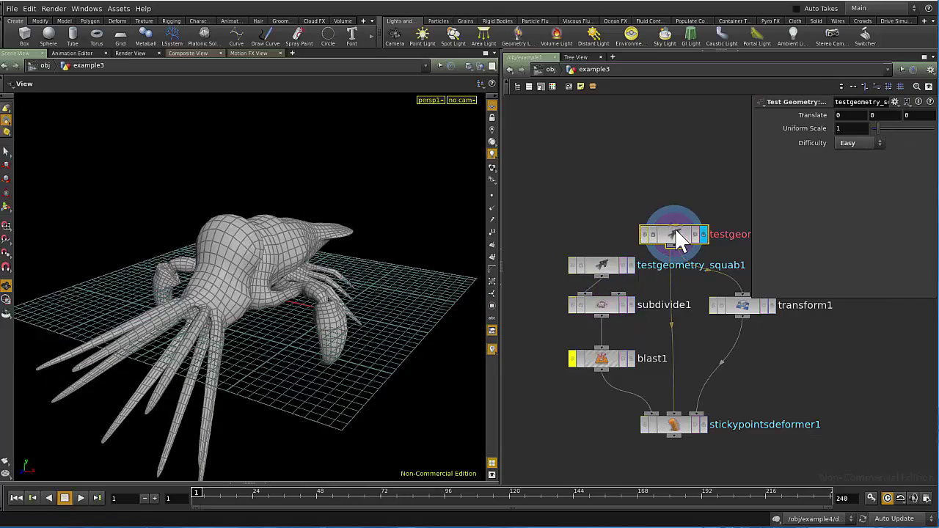
drag(157, 296, 426, 334)
Display transform1, play the animated Easy squab, and return to frame 1.
click(740, 305)
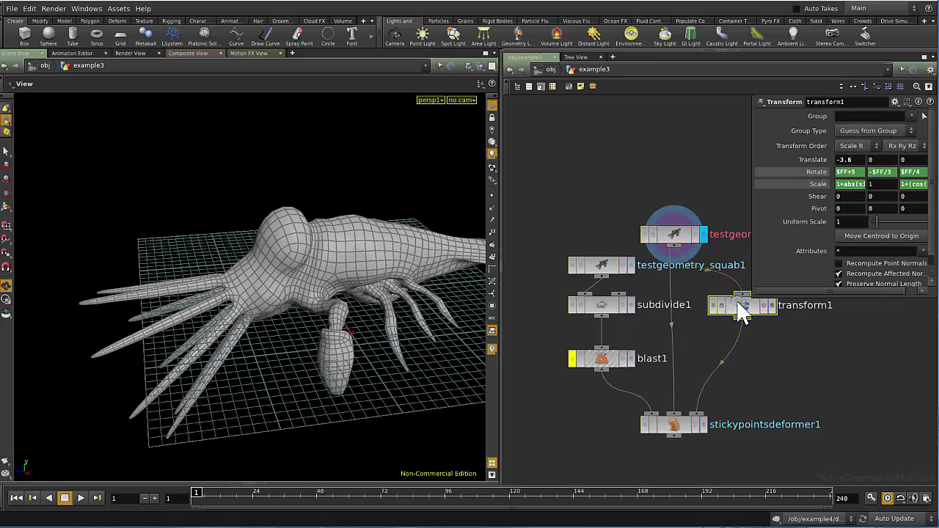
key(r)
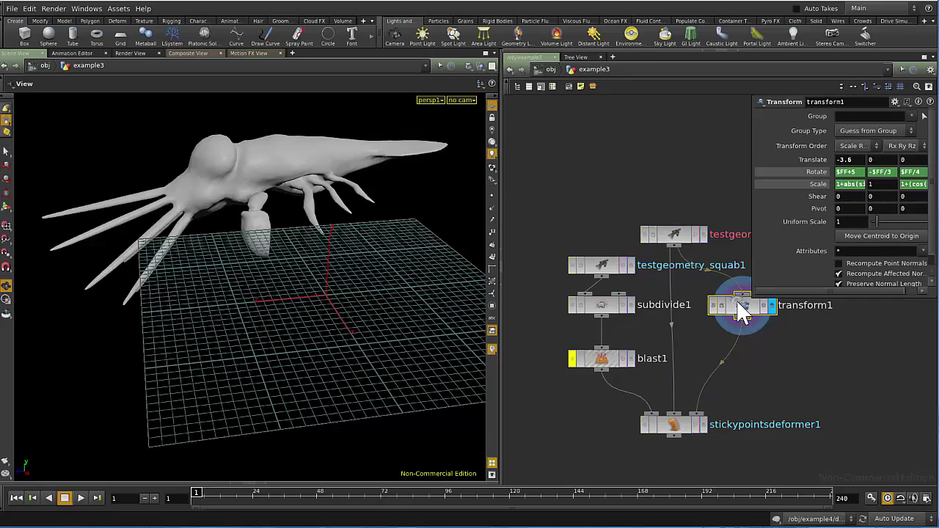
click(81, 498)
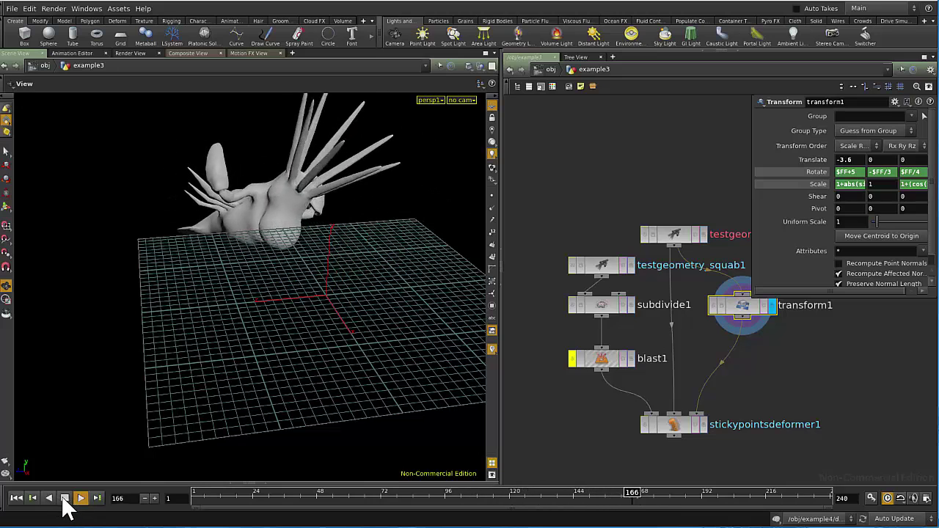
click(65, 499)
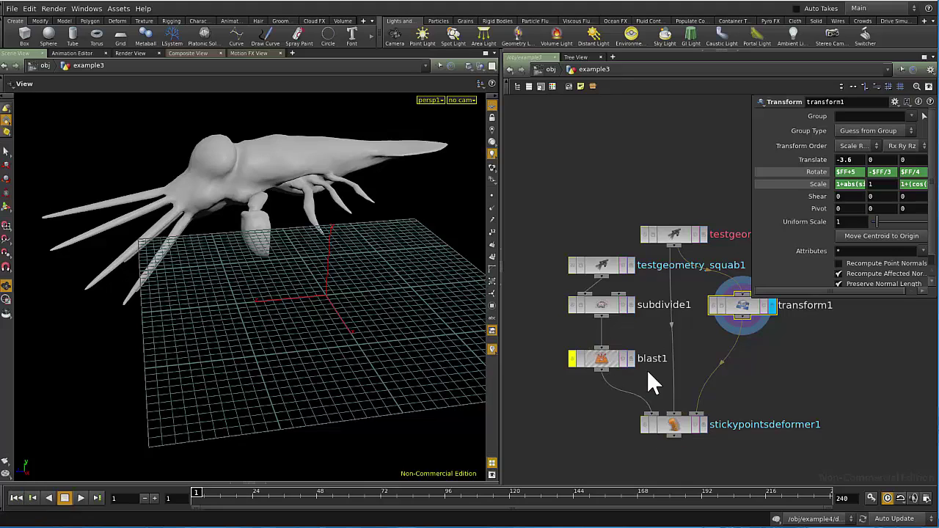
Check testgeometry_squab1, transform1 and subdivide1, and display the deformed squab at stickypointsdeformer1.
click(602, 267)
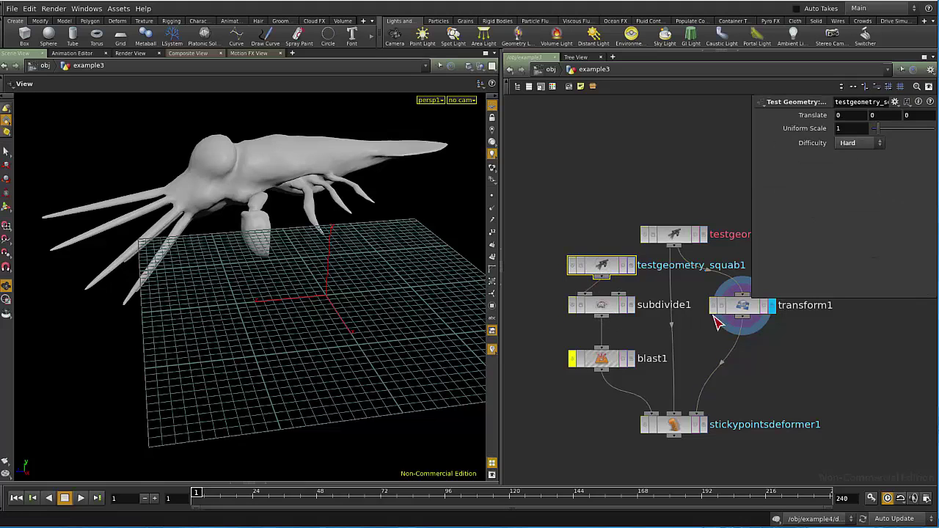
click(744, 304)
click(597, 307)
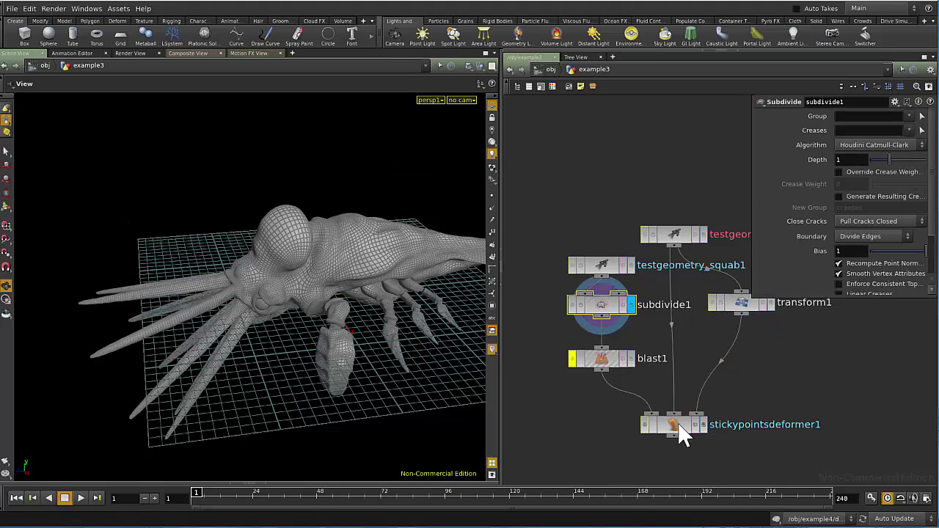
click(678, 424)
key(r)
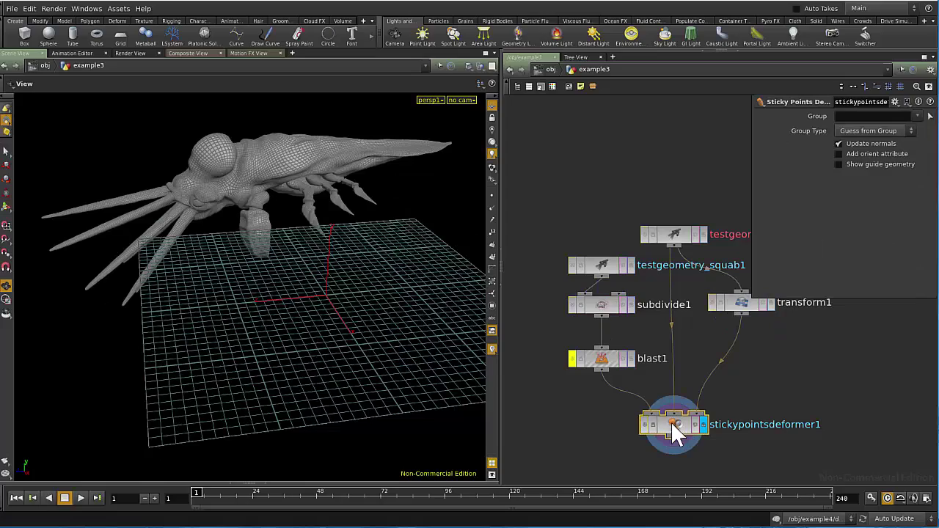
View the whole deformed squab from farther away, play its animation, and rewind to frame 1.
drag(291, 223, 340, 261)
right_drag(340, 261, 235, 245)
middle_drag(235, 245, 295, 312)
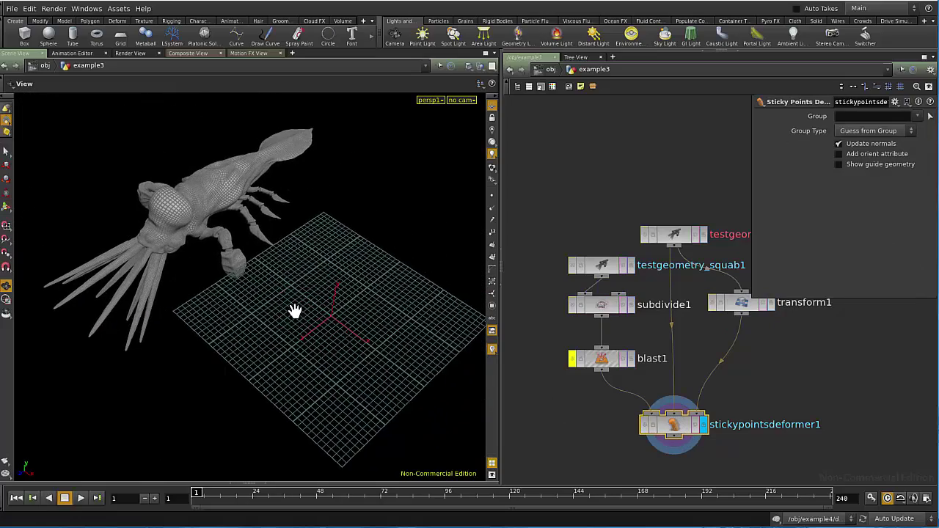
drag(296, 313, 304, 300)
middle_drag(300, 299, 253, 265)
drag(252, 264, 249, 229)
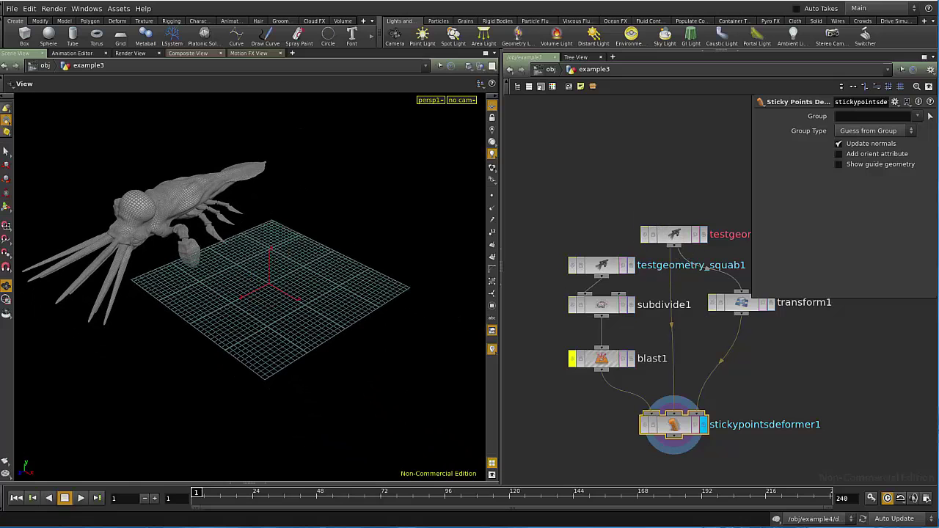
click(81, 499)
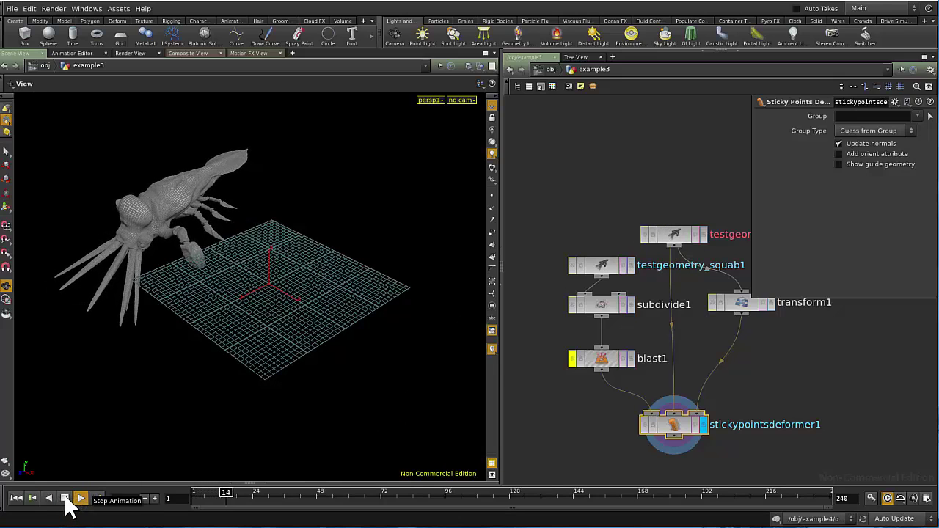
drag(103, 347, 172, 384)
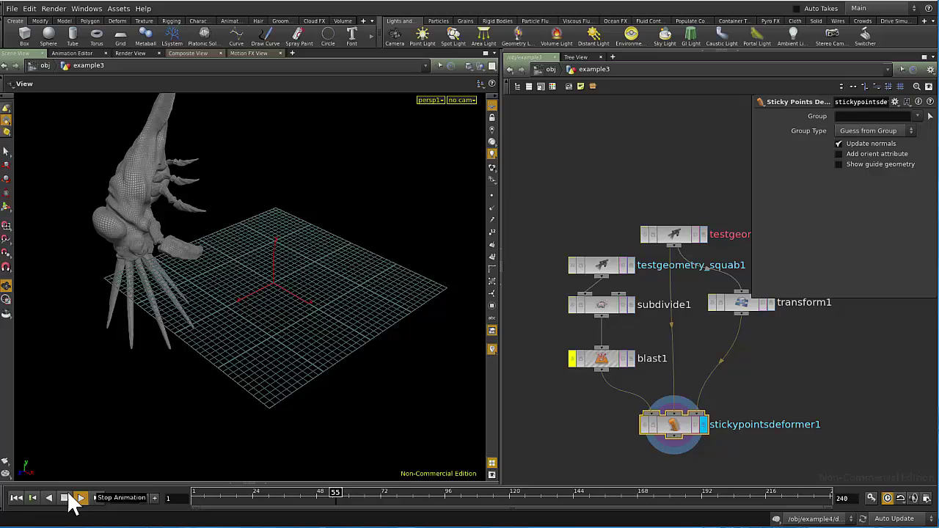
click(16, 499)
Remove the bypass from blast1 and display it to isolate the squab's tail.
scroll(632, 305, up, 5)
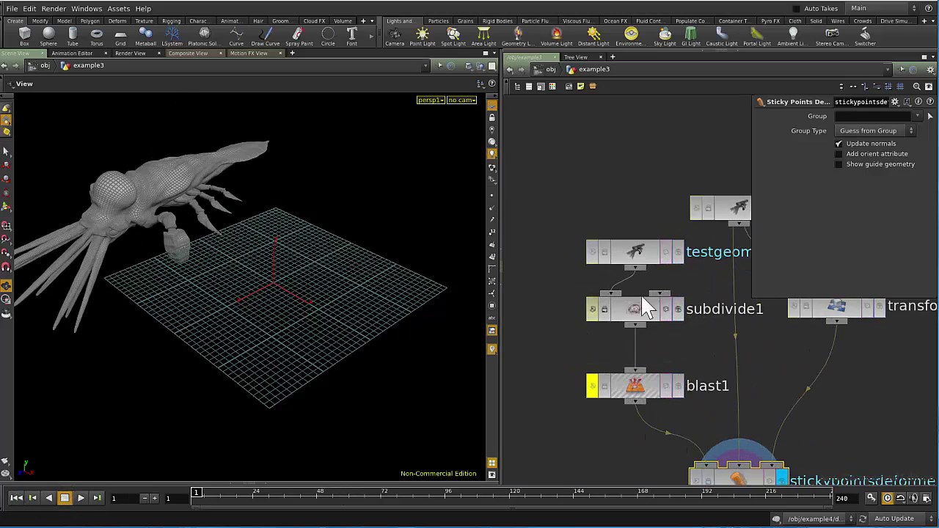
click(600, 300)
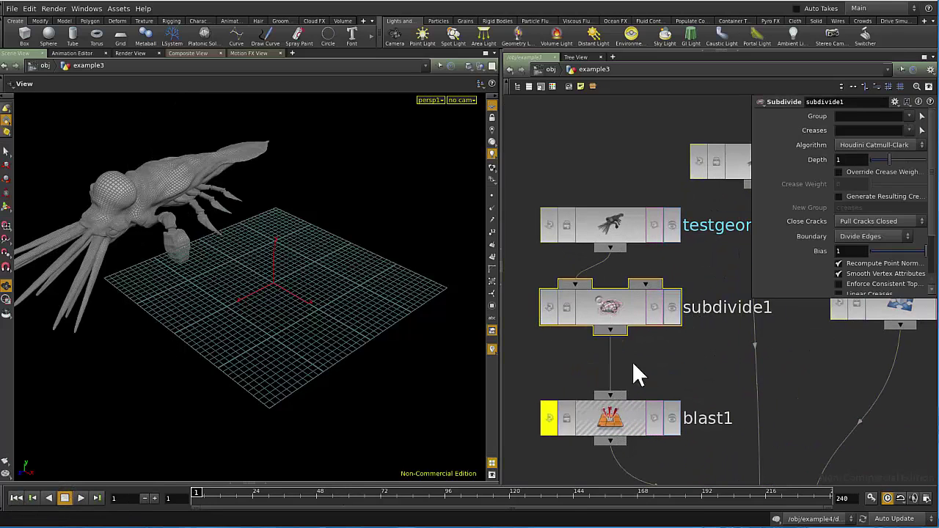
click(616, 413)
click(672, 419)
middle_drag(764, 390, 724, 272)
click(508, 309)
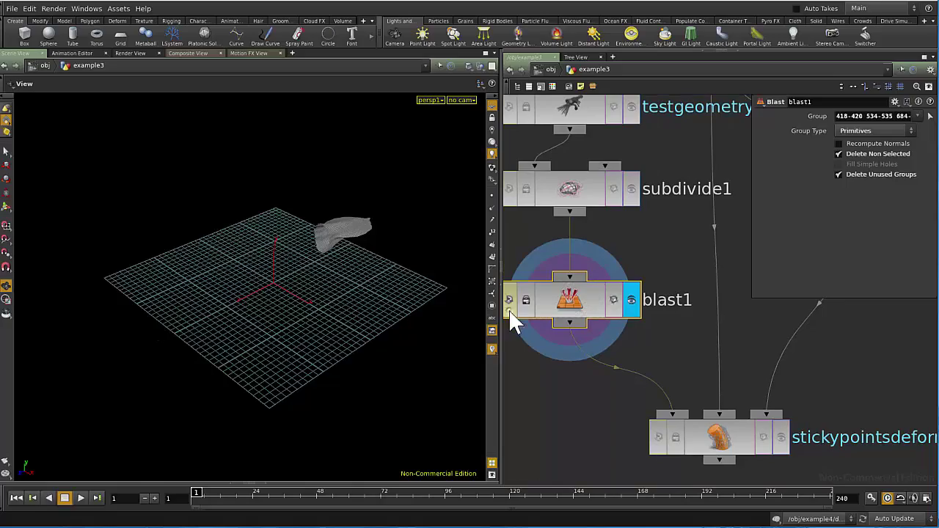
Examine the isolated tail mesh at blast1 up close and from farther away.
drag(396, 289, 355, 306)
middle_drag(355, 306, 227, 307)
right_drag(206, 266, 411, 262)
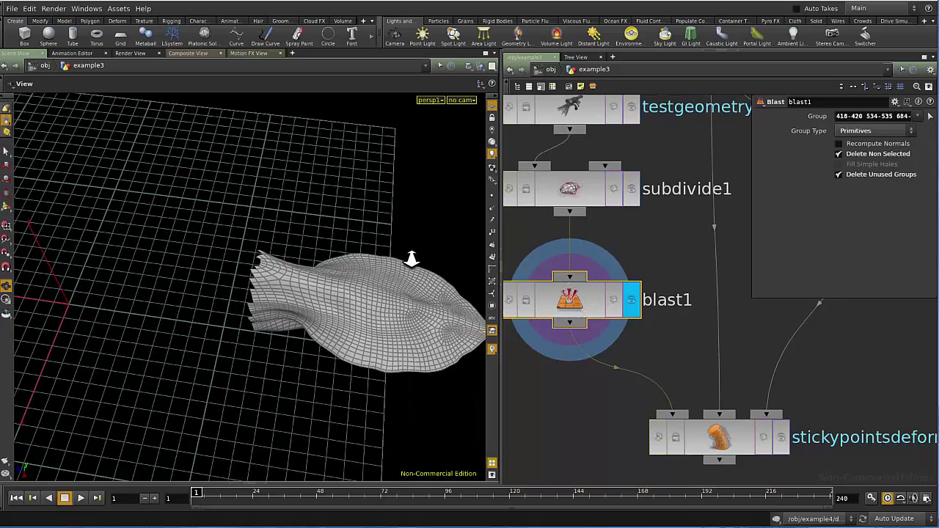
right_drag(269, 325, 161, 271)
drag(213, 299, 234, 273)
Display stickypointsdeformer1, play the animation of the isolated tail being deformed, and rewind to frame 1.
click(708, 441)
key(r)
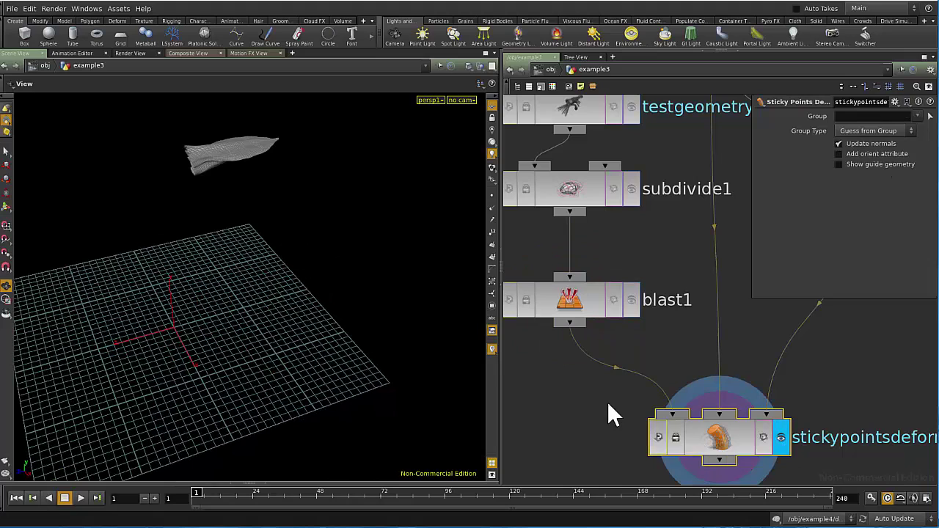
click(81, 498)
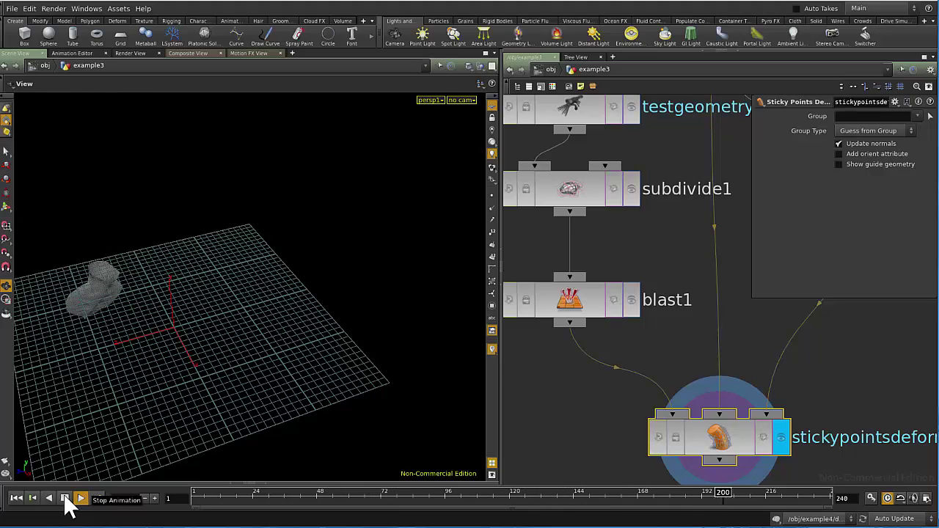
click(65, 499)
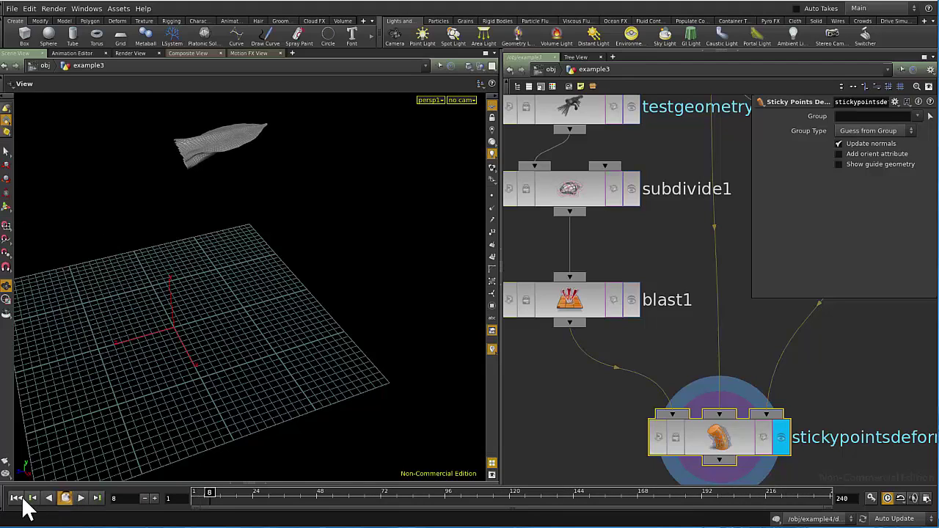
click(16, 499)
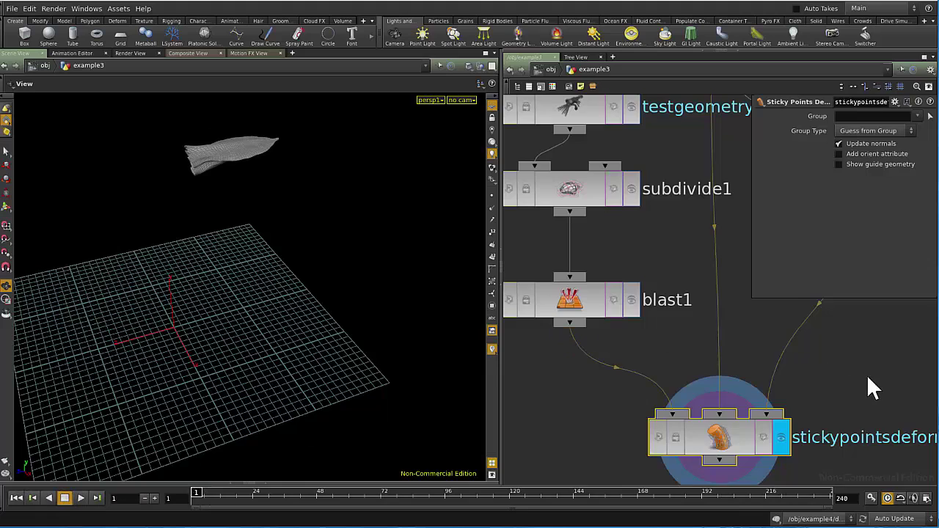
Review the network feeding stickypointsdeformer1, checking the Easy squab's parameters and reselecting the deformer.
middle_drag(844, 368, 728, 272)
scroll(822, 354, down, 3)
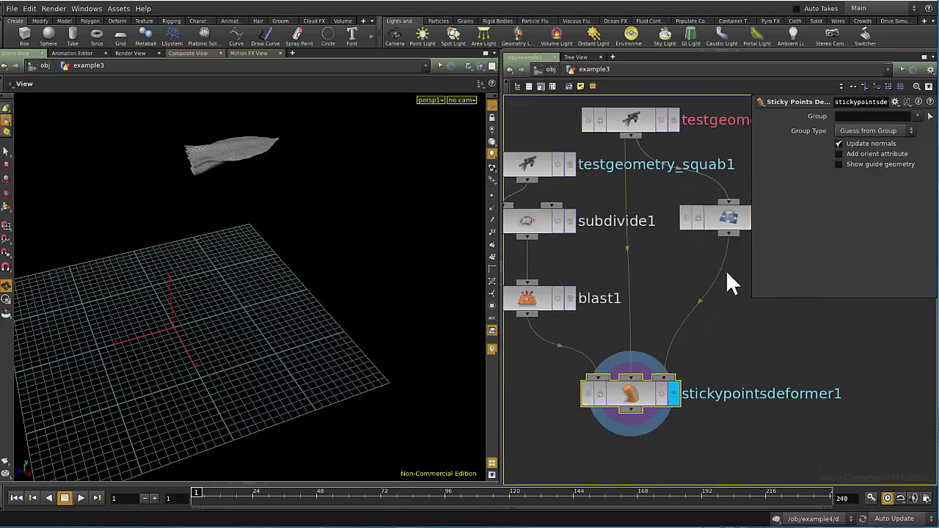
scroll(623, 138, up, 1)
click(627, 124)
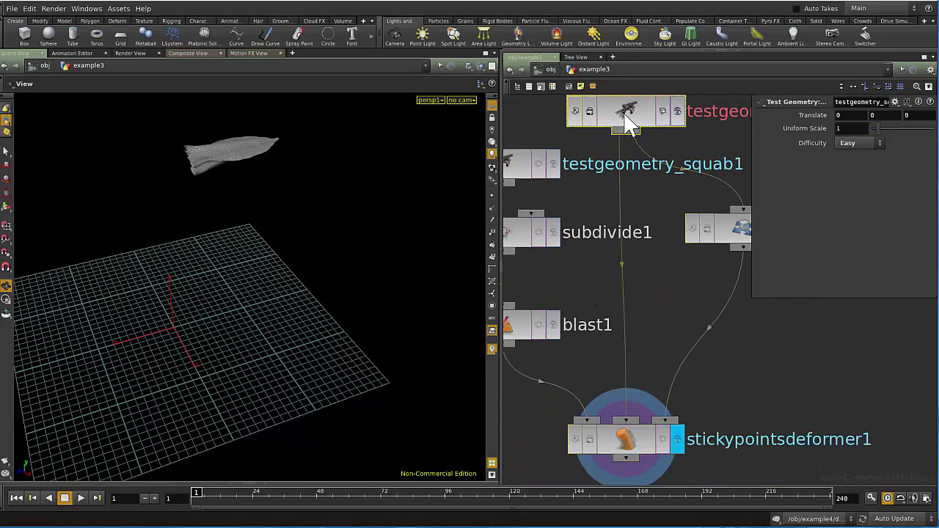
click(638, 433)
scroll(843, 319, down, 2)
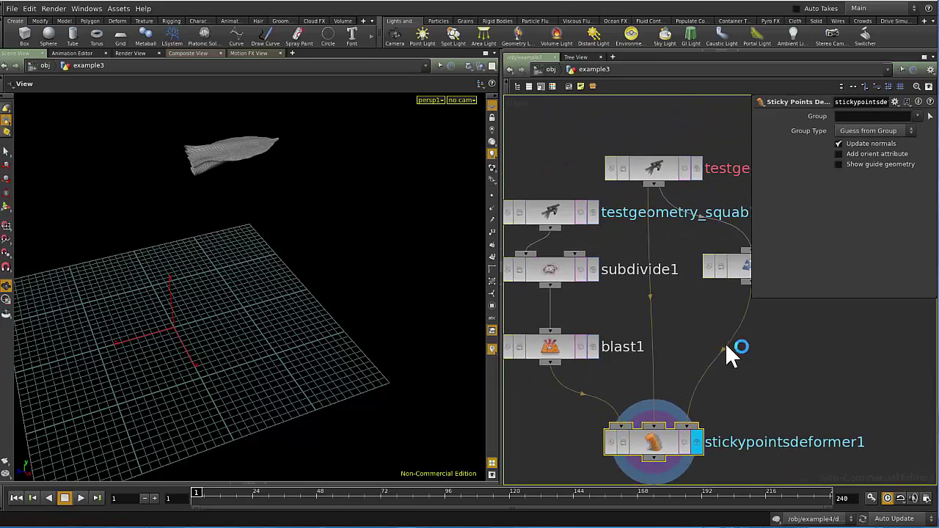
Return to the object level and open the example4 network.
middle_drag(726, 343, 707, 349)
click(546, 69)
scroll(654, 348, up, 3)
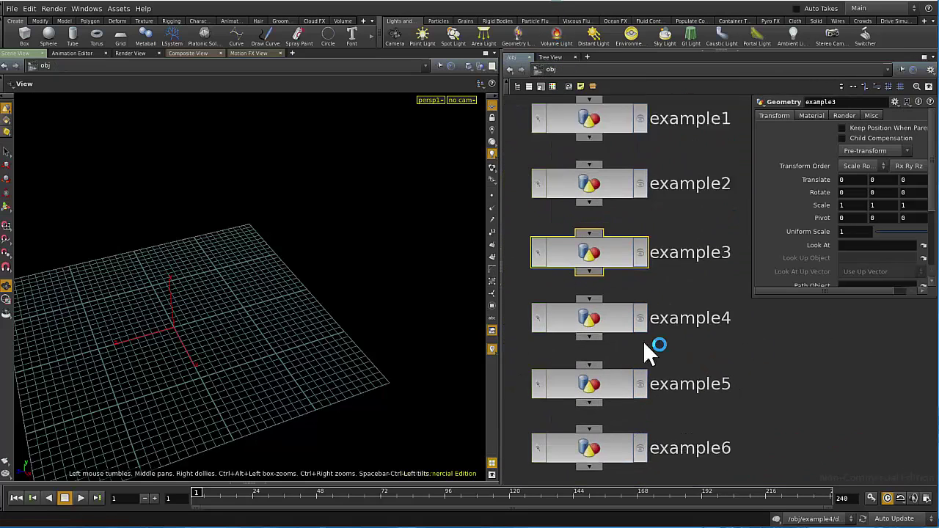
click(573, 322)
key(i)
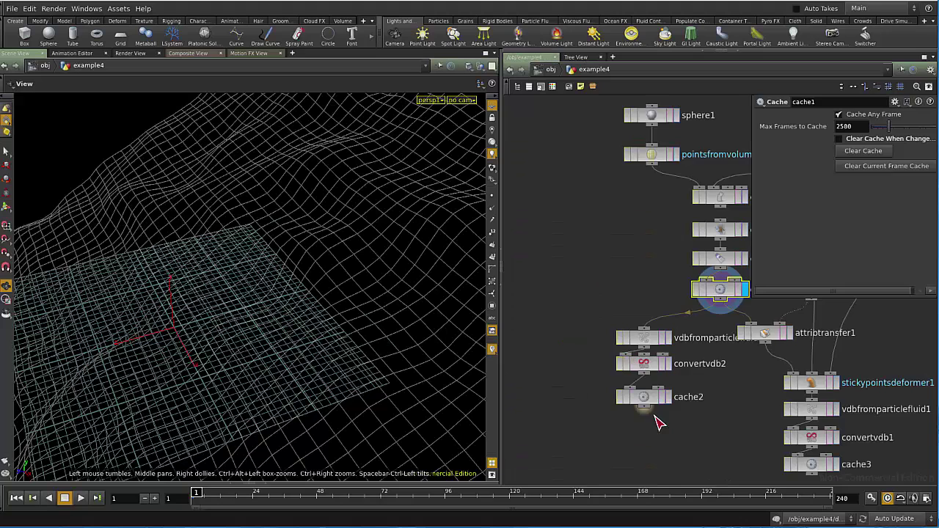
Play the particle fluid simulation cached at cache1 over the terrain, stop it, and rewind to frame 1.
middle_drag(656, 445, 568, 507)
scroll(606, 365, down, 2)
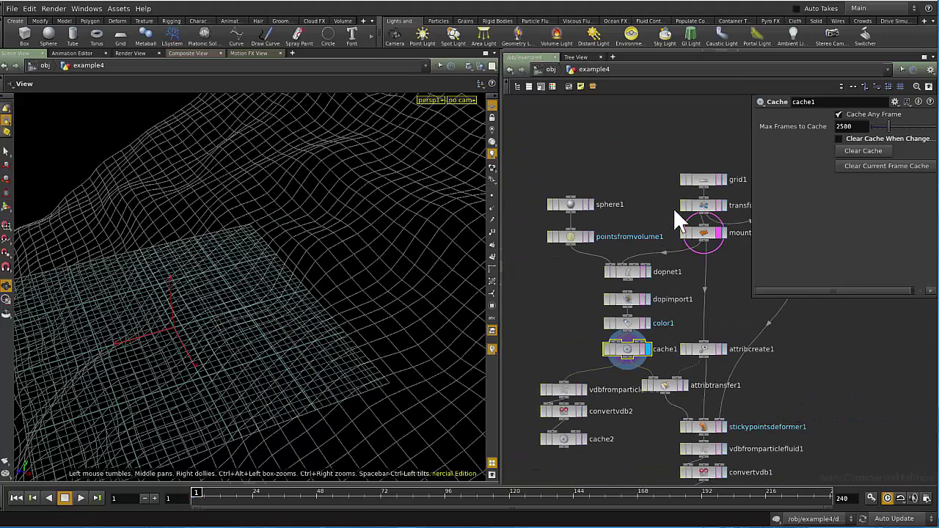
scroll(597, 399, up, 2)
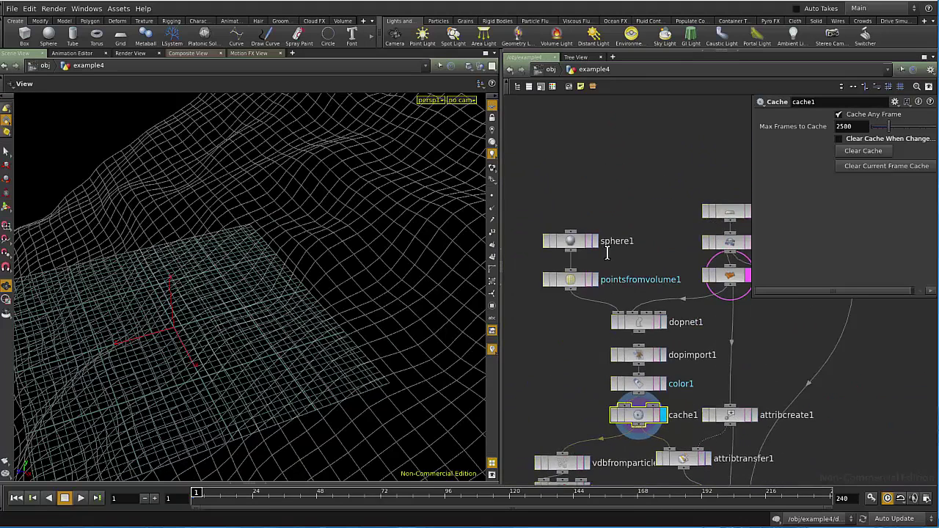
scroll(623, 279, up, 3)
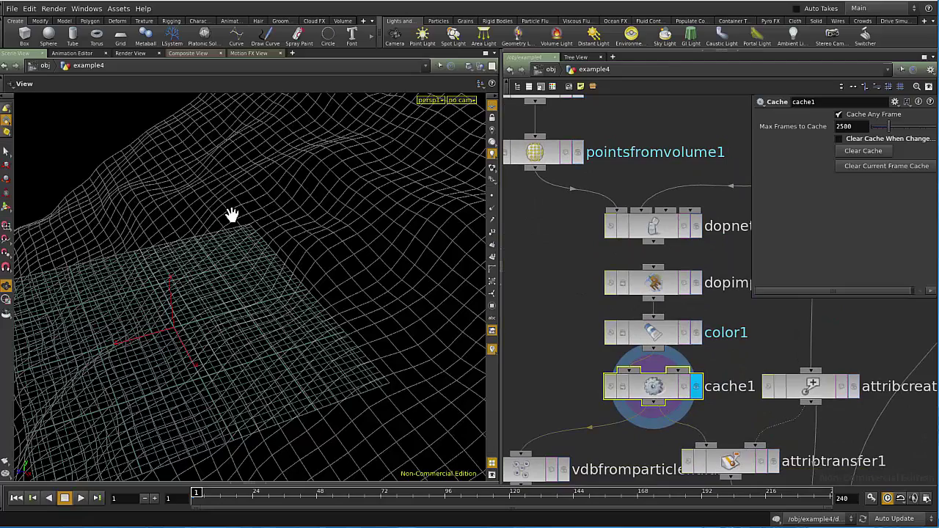
drag(321, 245, 220, 279)
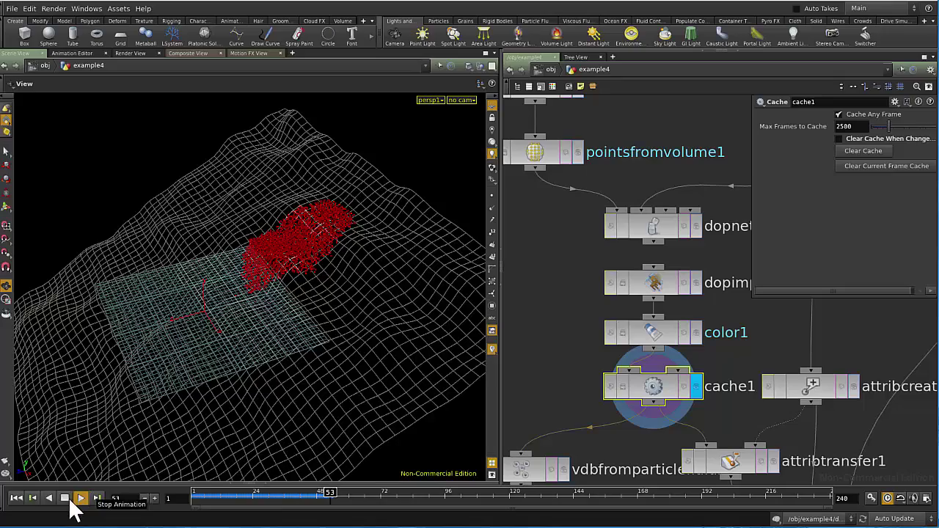
click(65, 499)
click(27, 498)
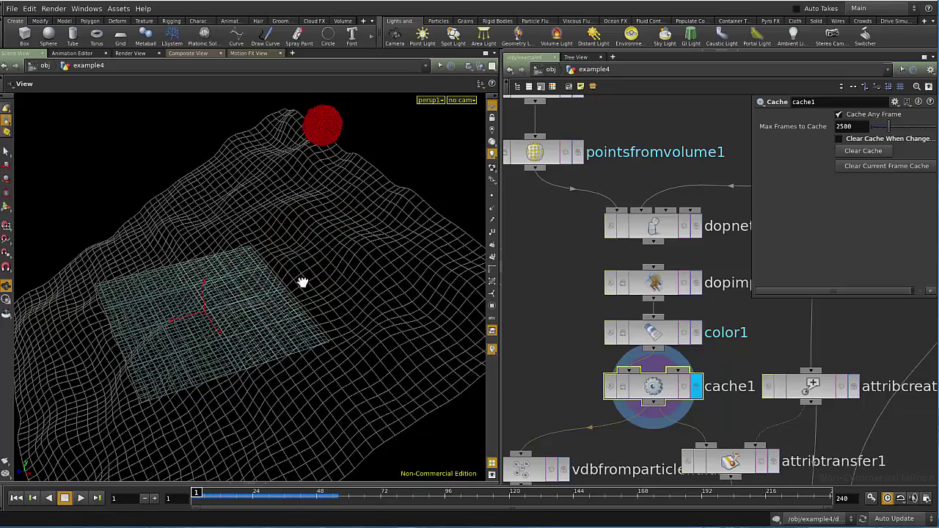
Template and display mountain2, and select it to show its Mountain parameters.
drag(303, 283, 580, 339)
middle_drag(764, 311, 569, 369)
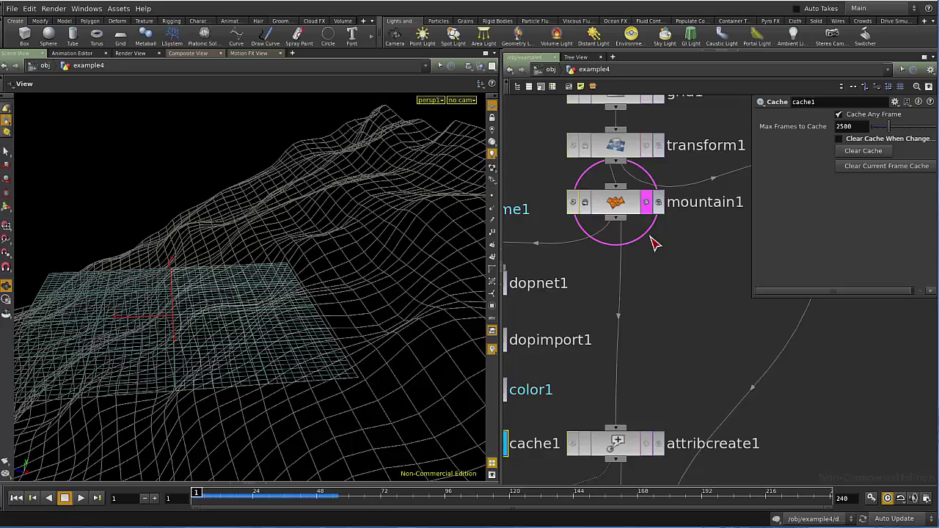
middle_drag(736, 204, 518, 296)
click(644, 296)
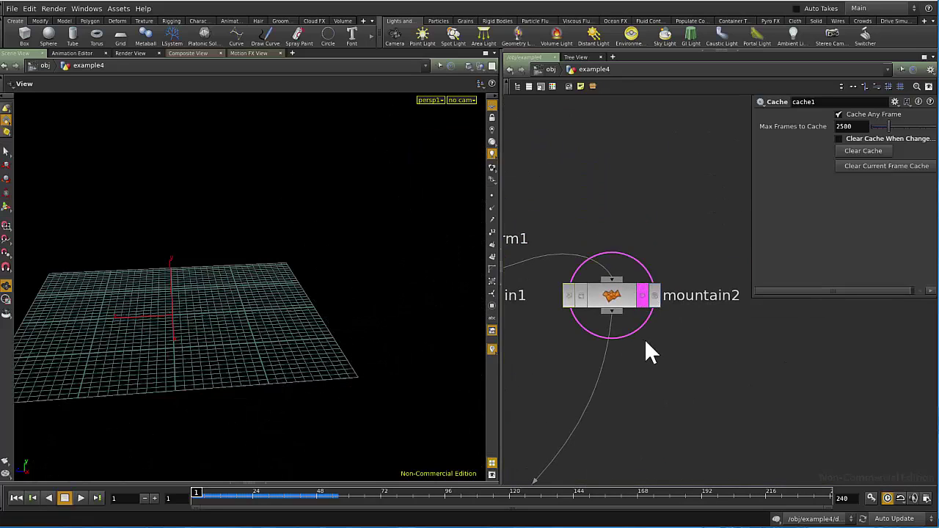
middle_drag(645, 339, 705, 309)
click(705, 269)
click(653, 272)
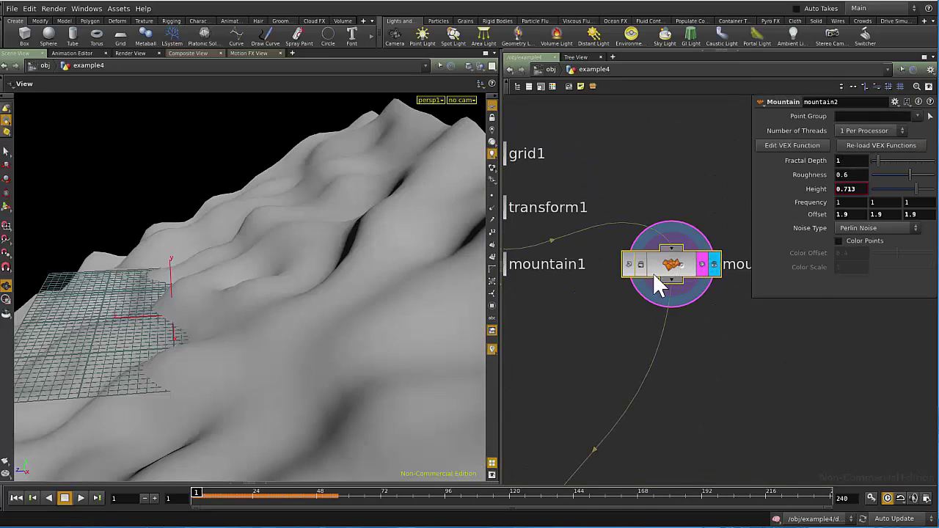
Template mountain1 over the displayed mountain2, turn on shaded wireframe, and compare the two terrains.
click(624, 272)
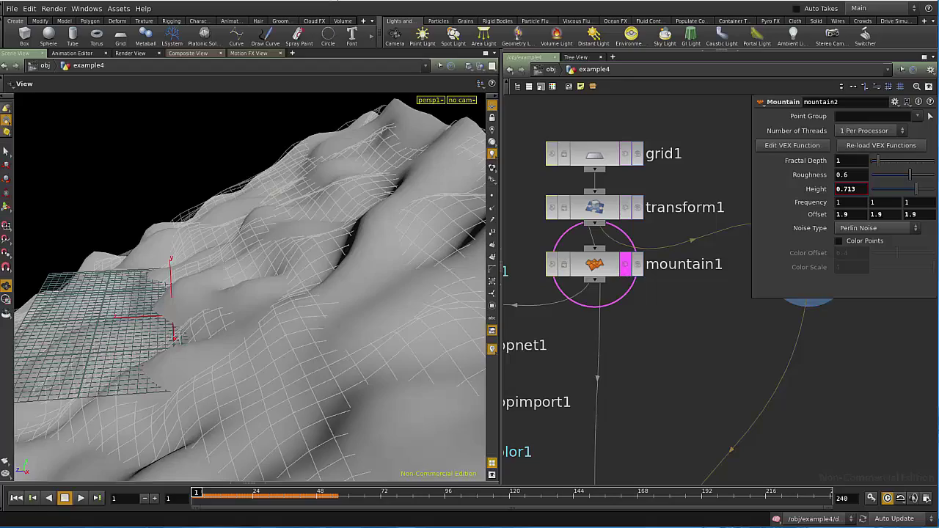
key(shift+w)
mouse_move(379, 157)
mouse_down()
mouse_move(355, 248)
mouse_move(379, 331)
mouse_move(321, 299)
mouse_up()
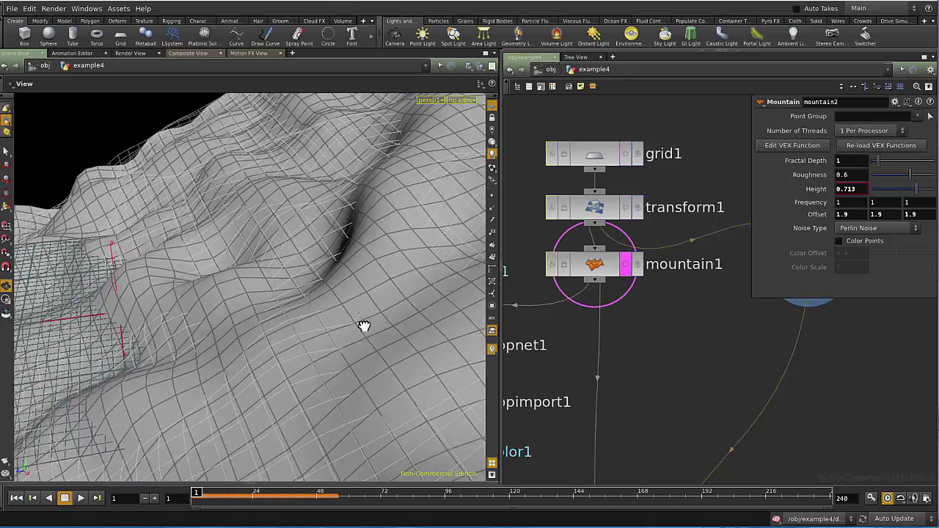
drag(365, 327, 351, 313)
Display and select cache1, and move the timeline to frame 25 to view the fluid particles on the terrain.
scroll(594, 344, down, 3)
middle_drag(649, 381, 709, 362)
scroll(615, 336, up, 1)
scroll(650, 338, down, 2)
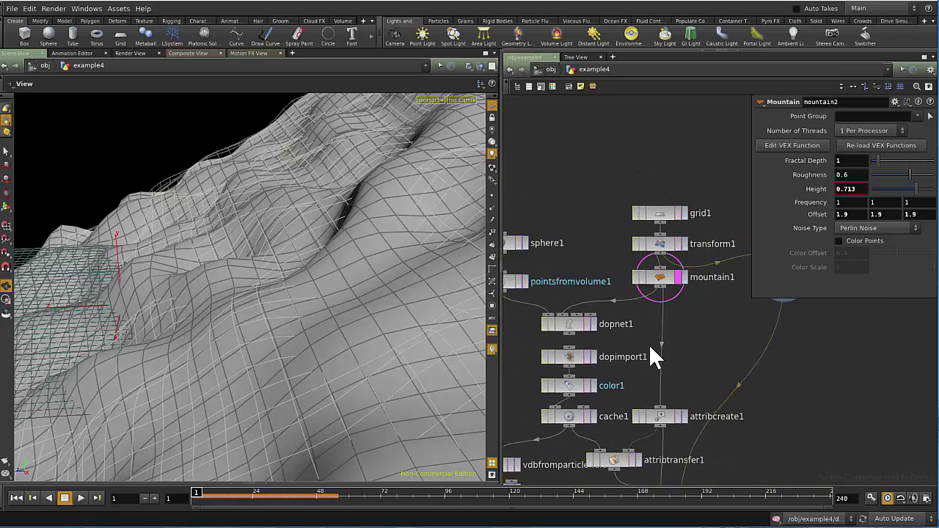
middle_drag(648, 344, 723, 346)
scroll(604, 309, up, 2)
middle_drag(593, 361, 595, 220)
scroll(575, 316, down, 1)
scroll(666, 264, up, 2)
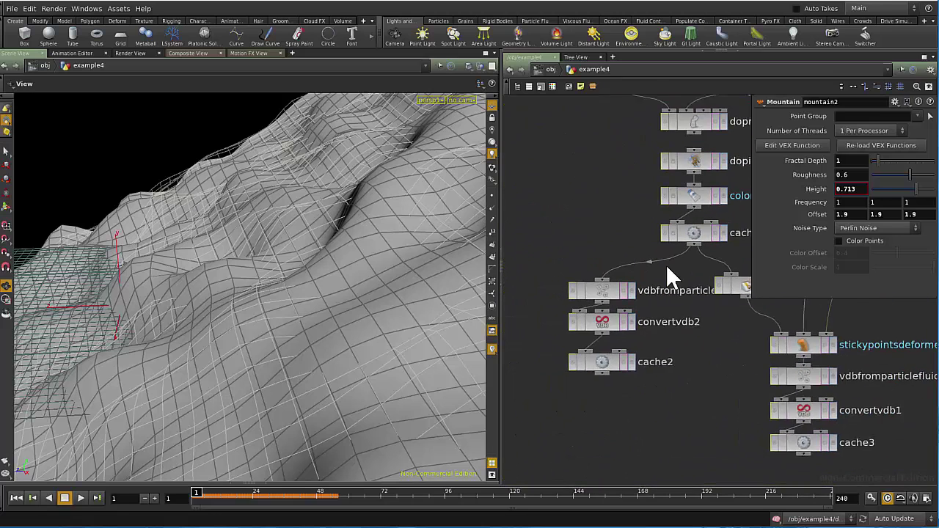
click(735, 225)
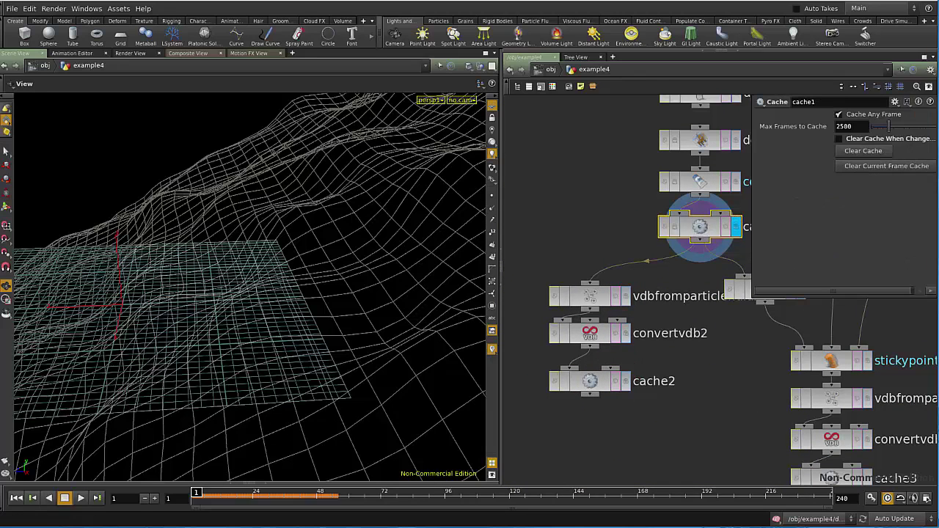
drag(234, 505, 255, 505)
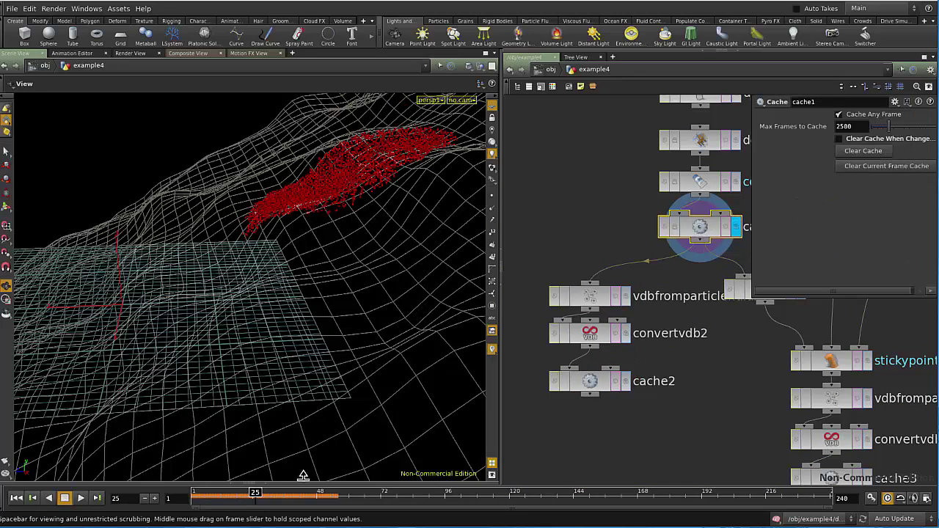
Display the meshed fluid at cache2 and template the mountain2 terrain, inspecting the mesh up close.
click(624, 381)
drag(304, 157, 304, 271)
middle_drag(683, 117, 624, 463)
middle_drag(713, 297, 662, 322)
click(701, 251)
drag(151, 336, 308, 345)
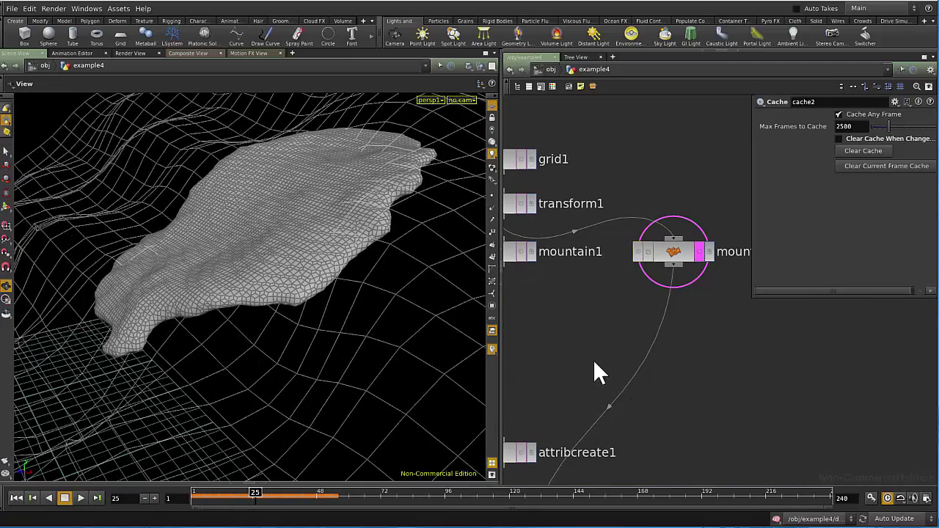
Display stickypointsdeformer1 and select it to show its group settings.
middle_drag(557, 370, 745, 242)
scroll(660, 315, down, 3)
middle_drag(716, 398, 672, 358)
scroll(661, 352, up, 4)
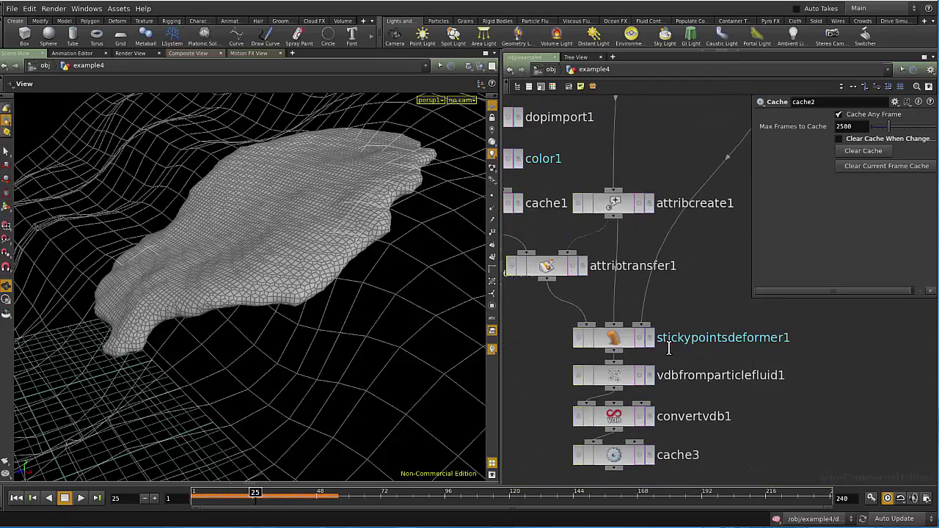
click(644, 337)
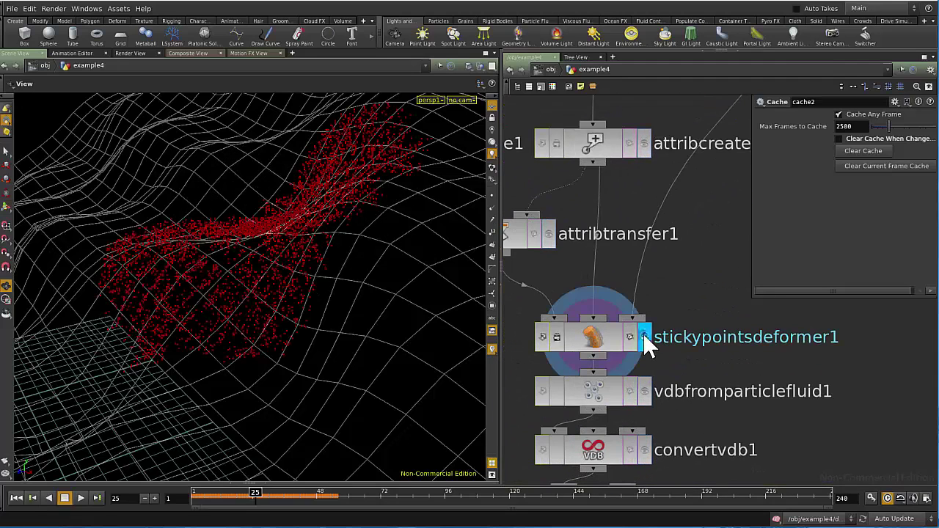
click(598, 341)
Compare the original particles at cache1 with the deformed ones by displaying cache1 and switching back to stickypointsdeformer1.
scroll(638, 287, down, 3)
click(589, 193)
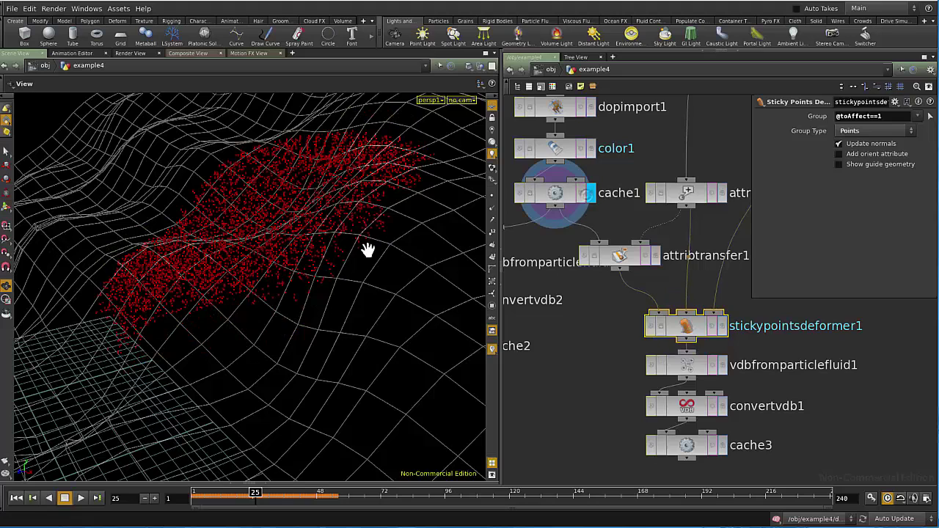
click(723, 326)
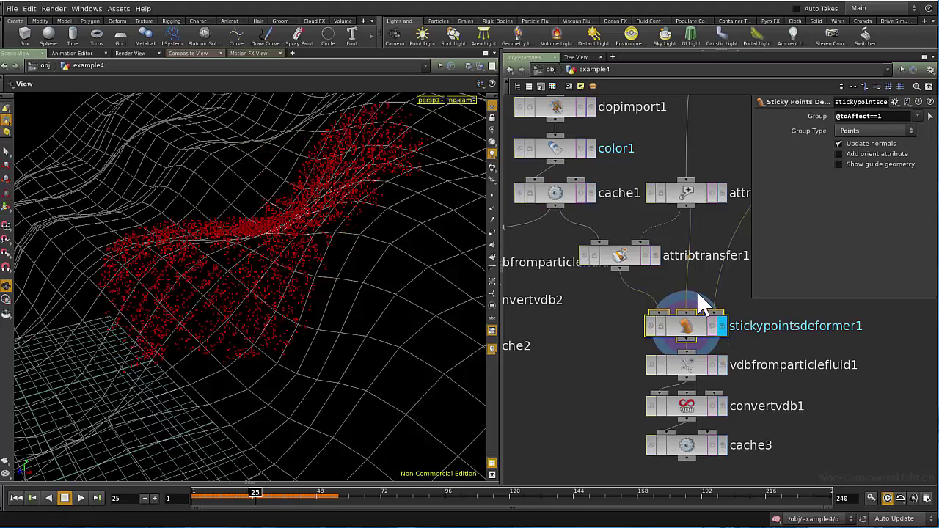
middle_drag(699, 279, 686, 296)
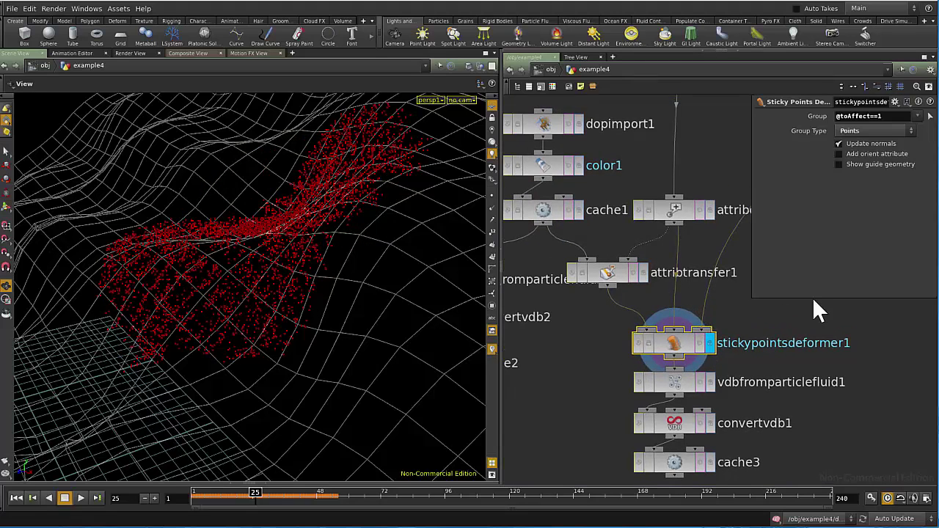
Compare the deformer's two terrain inputs by displaying mountain1, checking its parameters, and displaying mountain2.
middle_drag(803, 290, 718, 363)
scroll(717, 363, down, 3)
scroll(684, 250, up, 2)
middle_drag(684, 249, 580, 363)
scroll(626, 205, up, 3)
click(636, 204)
click(607, 209)
middle_drag(737, 318, 633, 343)
click(658, 300)
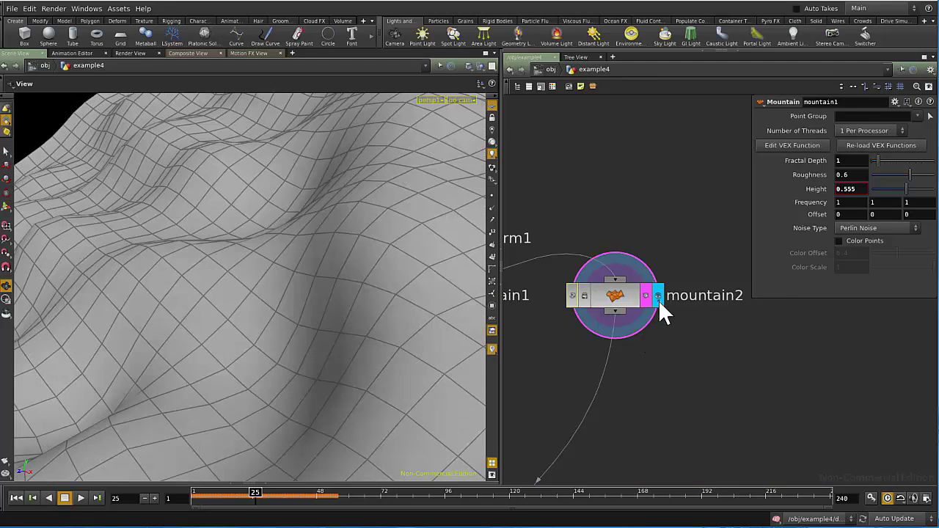
Display attribtransfer1 and select it to show its transfer conditions.
middle_drag(721, 313, 844, 166)
scroll(661, 358, down, 3)
middle_drag(660, 358, 760, 273)
scroll(696, 354, up, 3)
scroll(609, 340, up, 1)
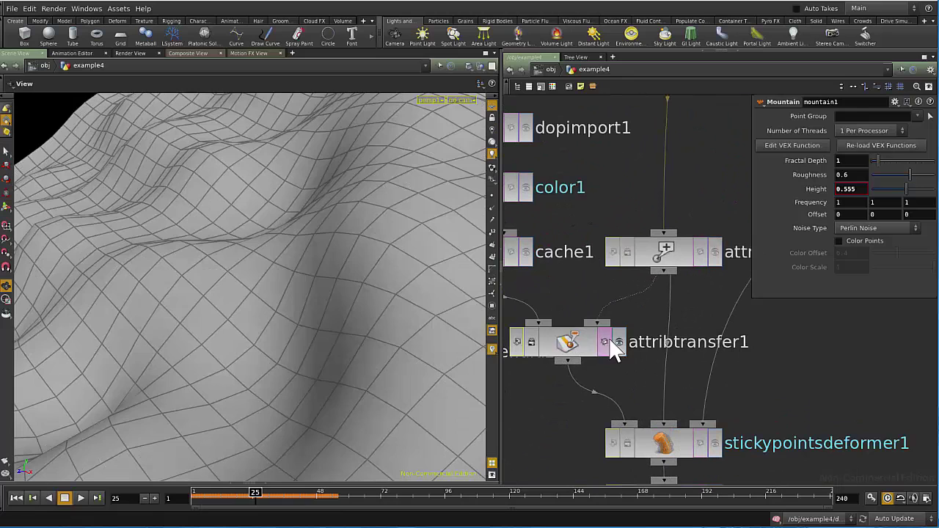
click(614, 341)
click(591, 345)
middle_drag(657, 364, 629, 279)
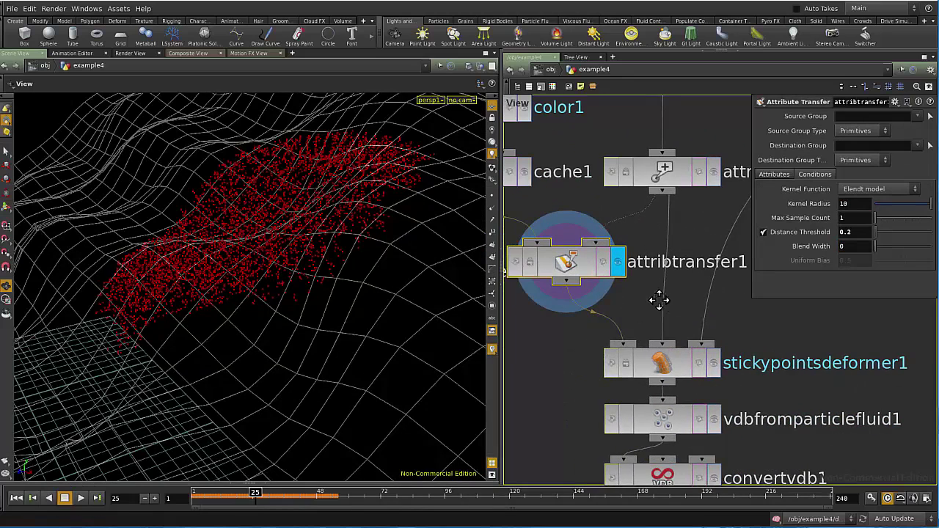
Display and select stickypointsdeformer1 again, and review the nodes feeding it and following it.
click(711, 358)
click(677, 362)
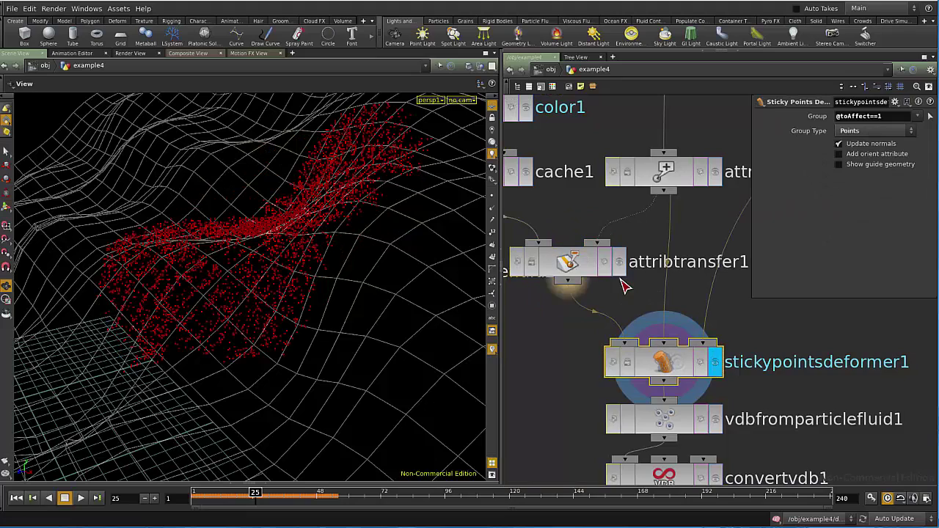
middle_drag(681, 235, 675, 176)
scroll(672, 202, down, 2)
scroll(692, 338, up, 2)
middle_drag(670, 212, 690, 4)
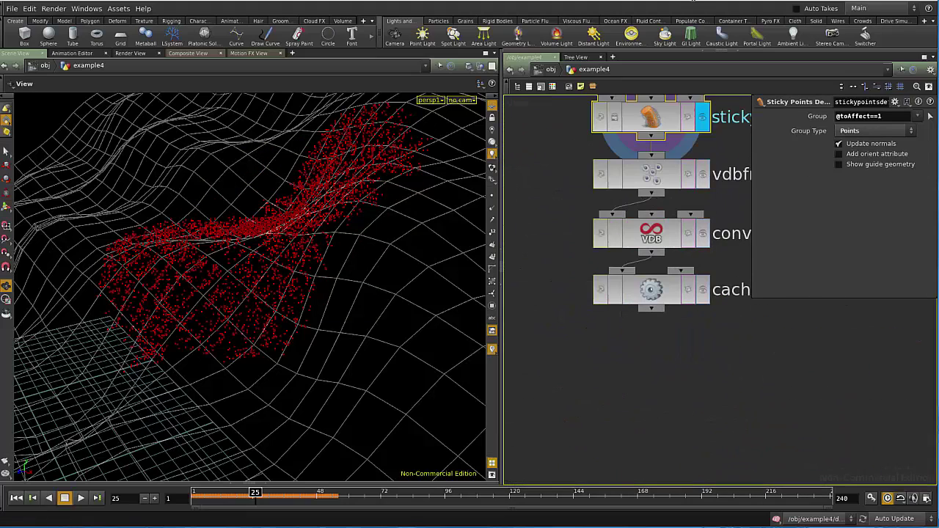
middle_drag(722, 233, 686, 470)
middle_drag(707, 380, 722, 441)
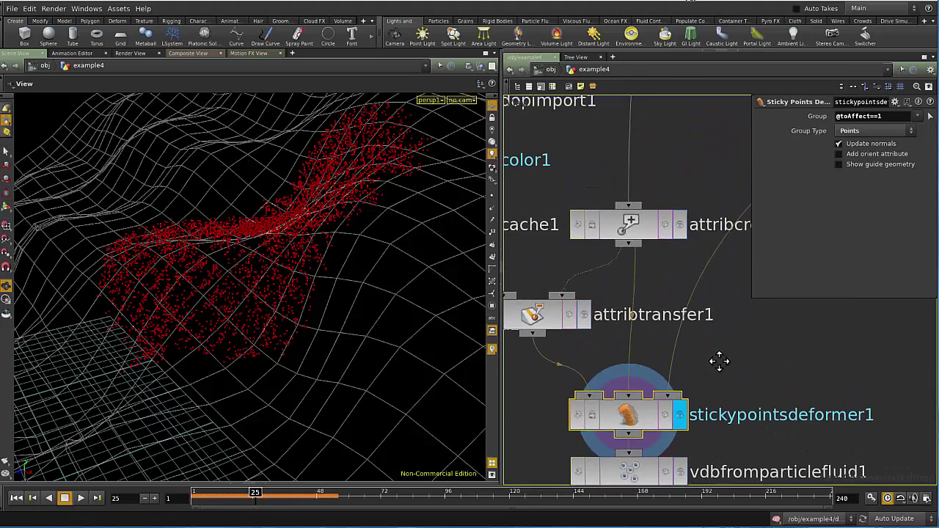
scroll(693, 371, down, 2)
middle_drag(719, 361, 721, 440)
scroll(693, 370, down, 1)
middle_drag(652, 413, 735, 408)
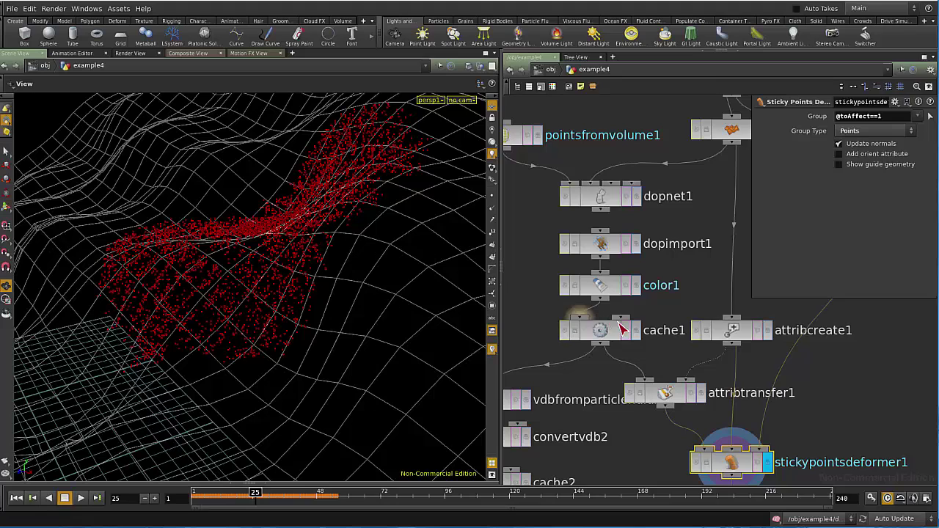
Display and select cache3 to show the deformed particles as a fluid mesh.
middle_drag(775, 428, 672, 209)
scroll(688, 351, up, 2)
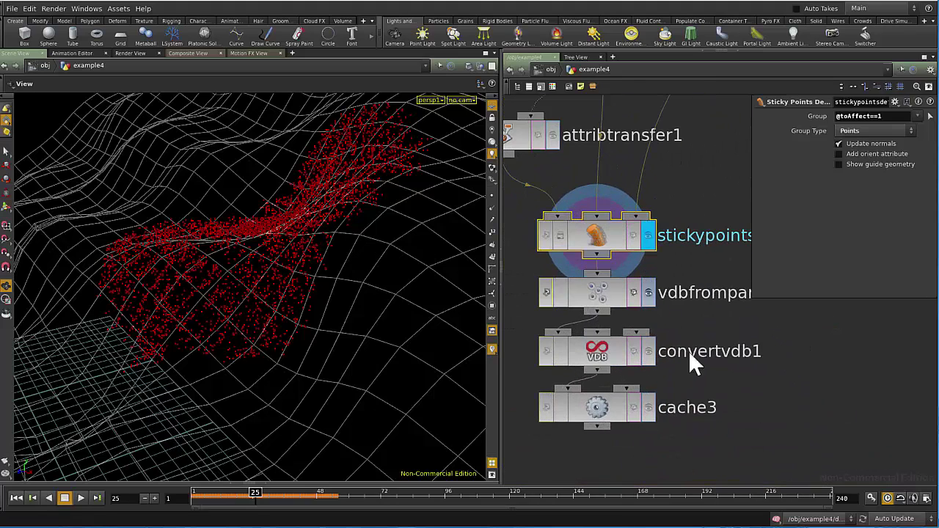
middle_drag(738, 404, 775, 464)
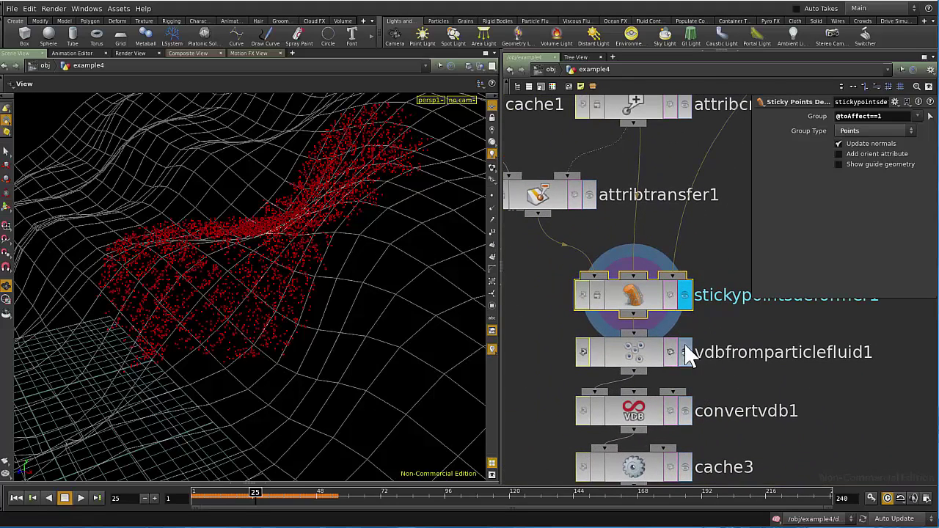
click(684, 467)
click(657, 465)
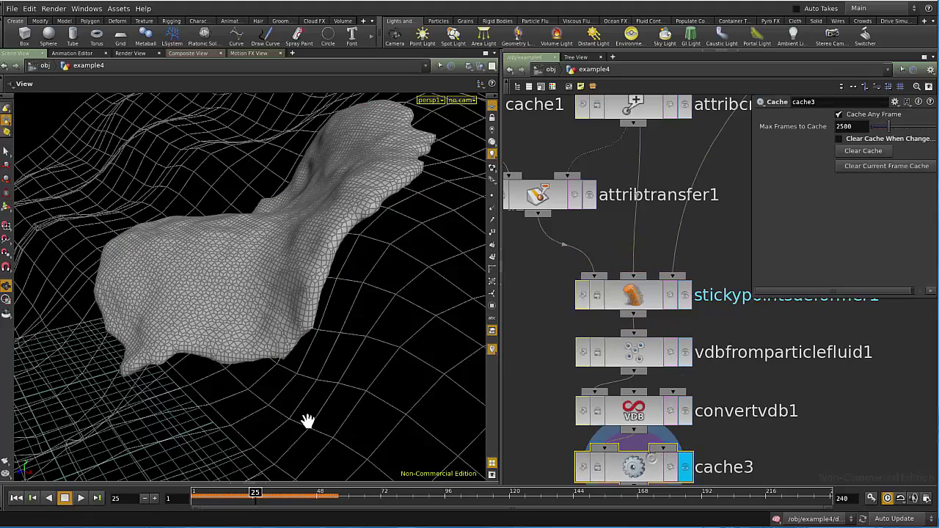
Play the animation of the deformed fluid mesh from the first frame and rewind to frame 1.
middle_drag(523, 371, 751, 395)
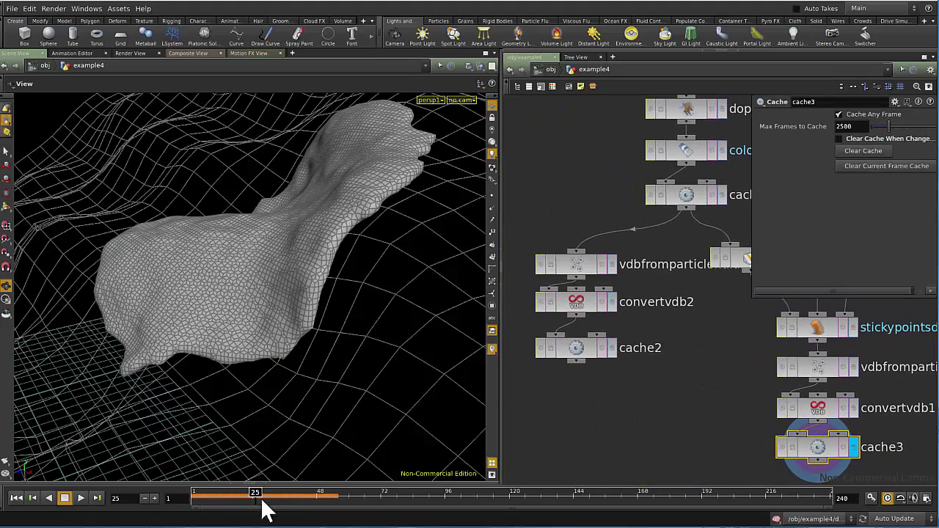
click(19, 499)
click(81, 499)
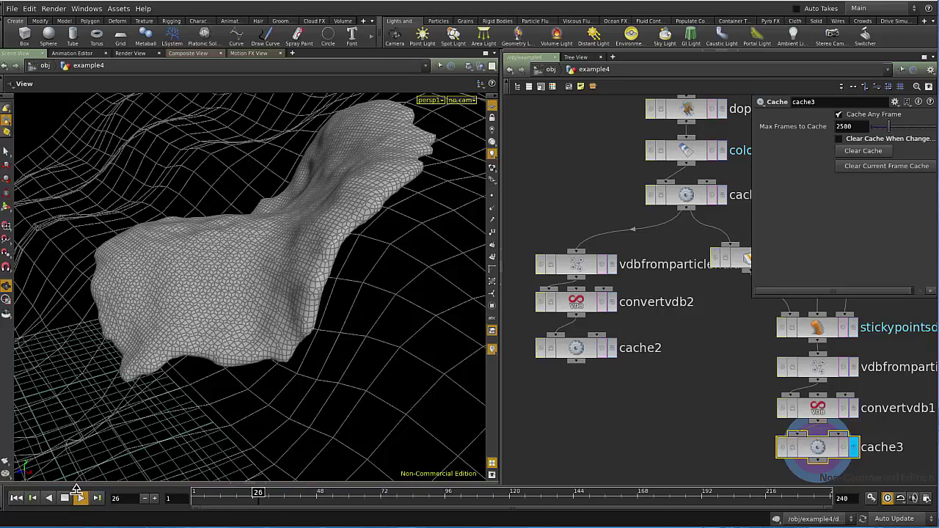
click(18, 499)
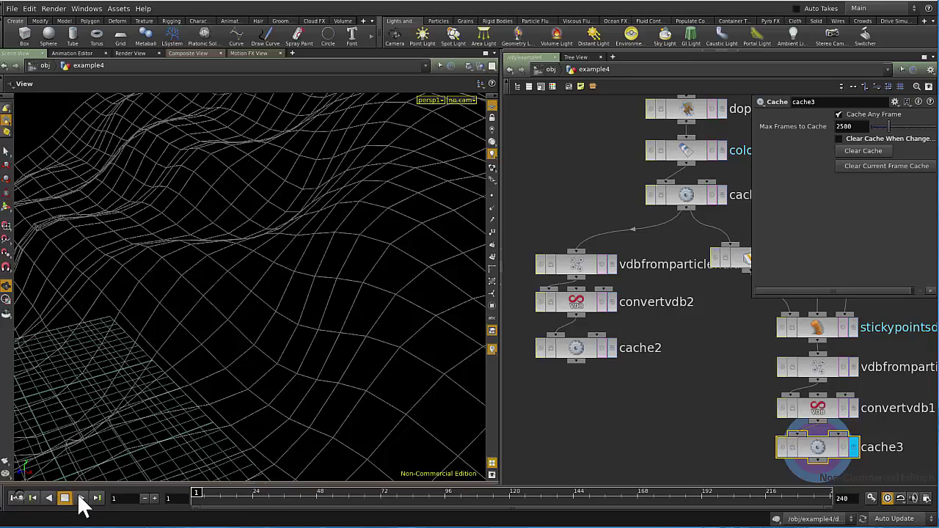
Stop the playback at frame 32, then display and select cache2 to show the original fluid mesh.
click(65, 498)
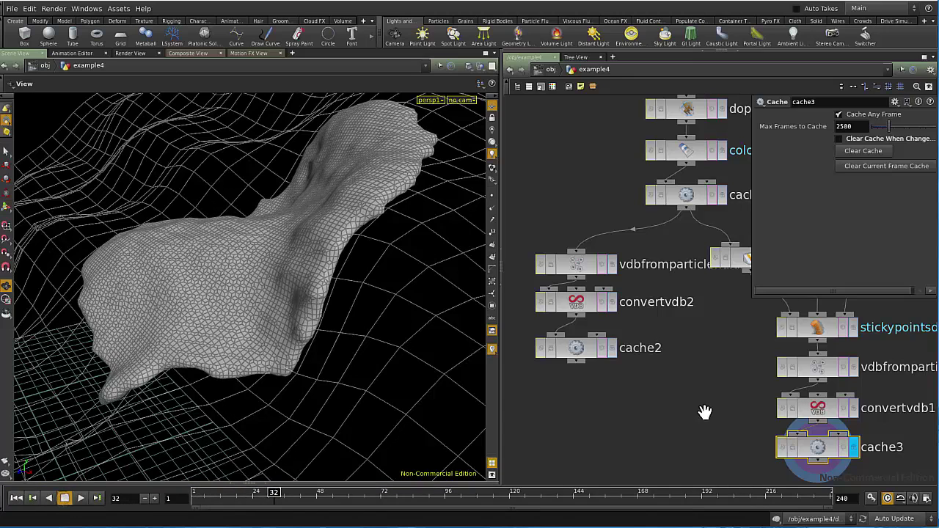
click(608, 350)
click(572, 349)
Template the mountain node that feeds dopnet1 and inspect the fluid mesh against that source terrain.
mouse_move(693, 335)
middle_down()
mouse_move(693, 372)
mouse_move(655, 442)
middle_up()
middle_drag(703, 277, 625, 342)
middle_drag(644, 260, 600, 319)
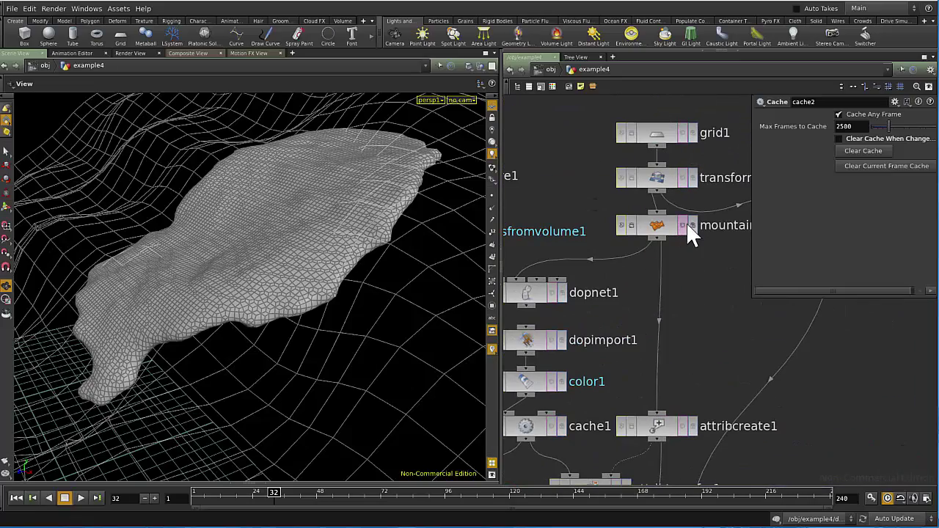
click(682, 224)
drag(296, 310, 535, 326)
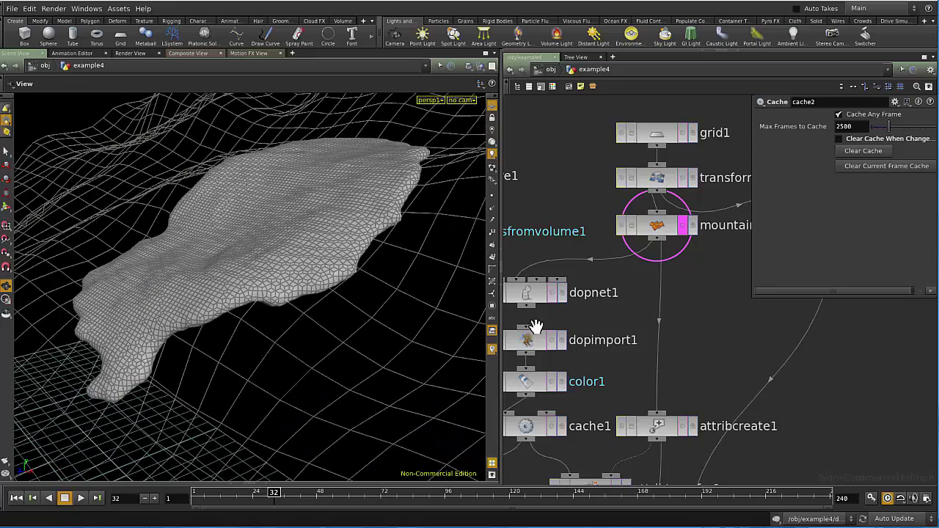
Return to the object level, open the example5 network and frame the whole torus in the viewport.
click(549, 69)
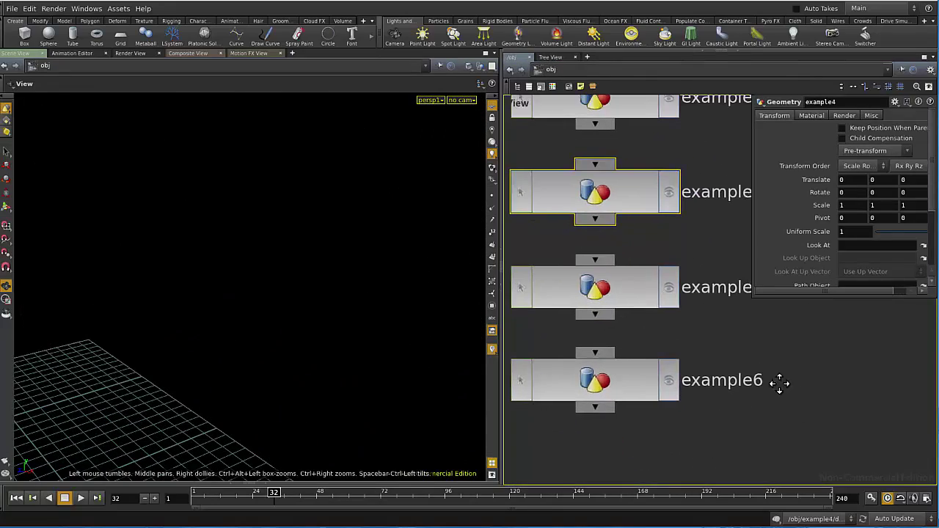
double_click(651, 361)
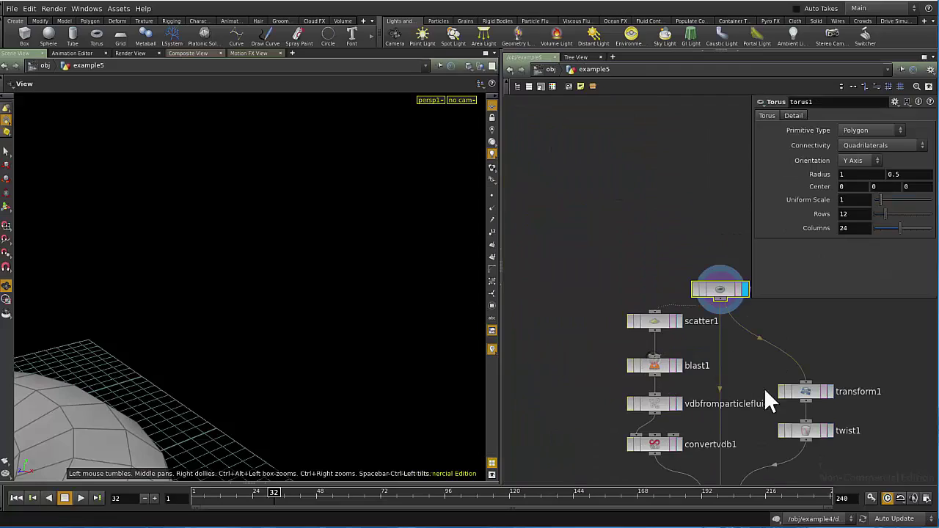
middle_drag(251, 338, 436, 232)
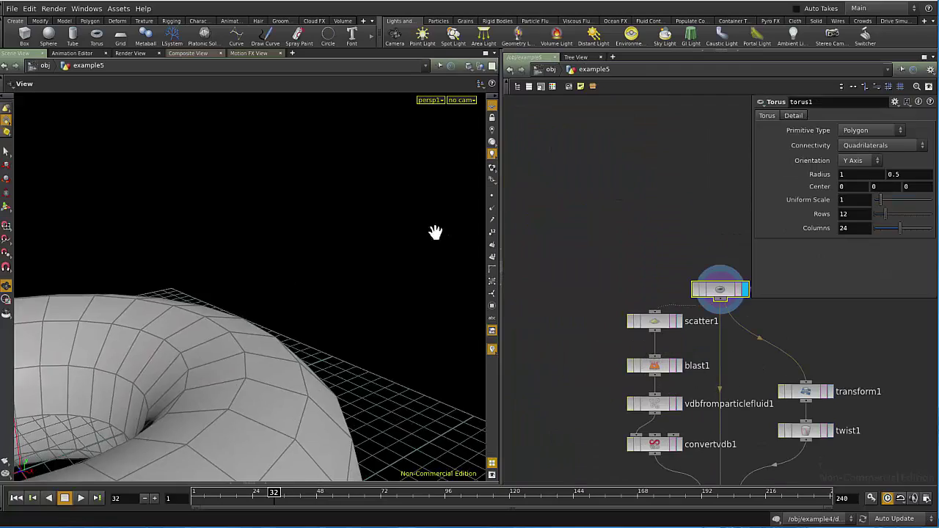
right_drag(436, 233, 303, 282)
drag(304, 282, 380, 248)
right_drag(380, 249, 350, 325)
middle_drag(350, 325, 389, 262)
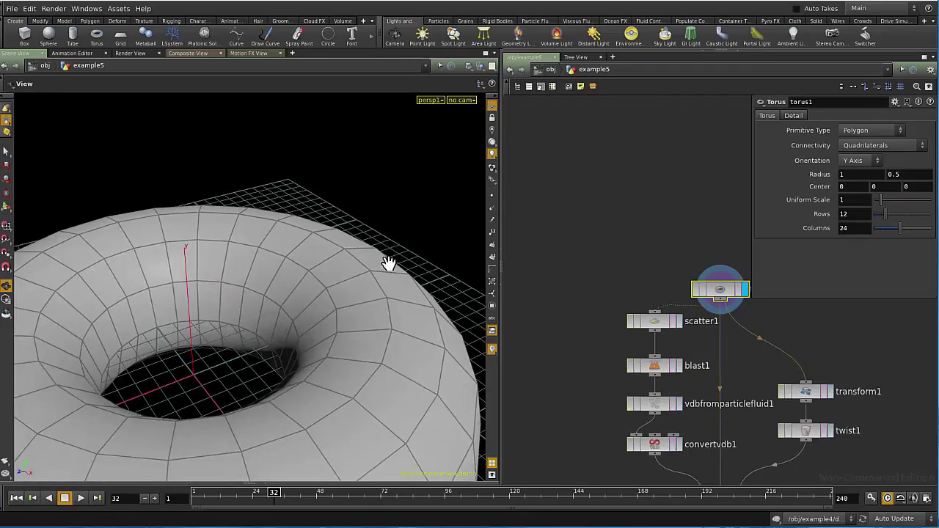
right_drag(388, 262, 339, 257)
drag(340, 257, 350, 268)
right_drag(350, 268, 333, 325)
middle_drag(332, 325, 331, 277)
right_drag(331, 276, 370, 292)
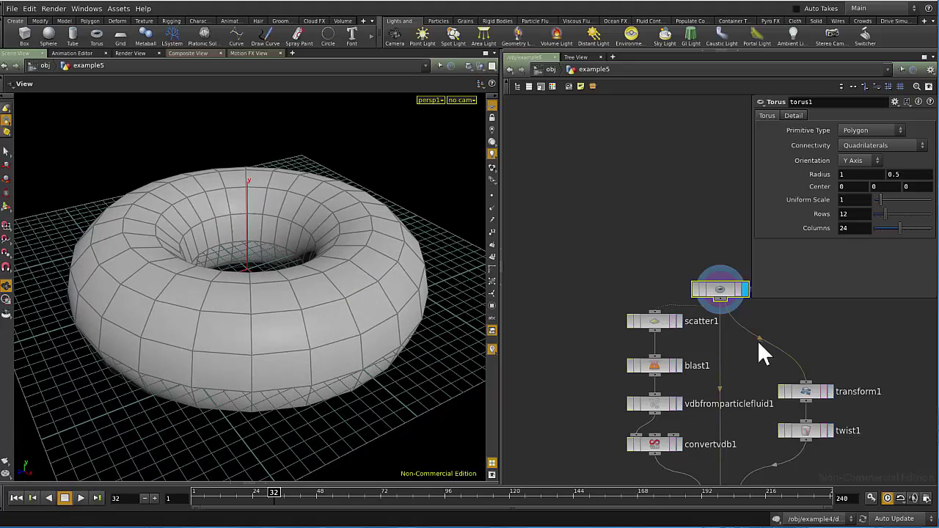
Select scatter1 and display its scattered points, comparing them with the original torus1 surface.
middle_drag(760, 342, 687, 336)
right_drag(630, 319, 635, 331)
middle_drag(636, 331, 646, 291)
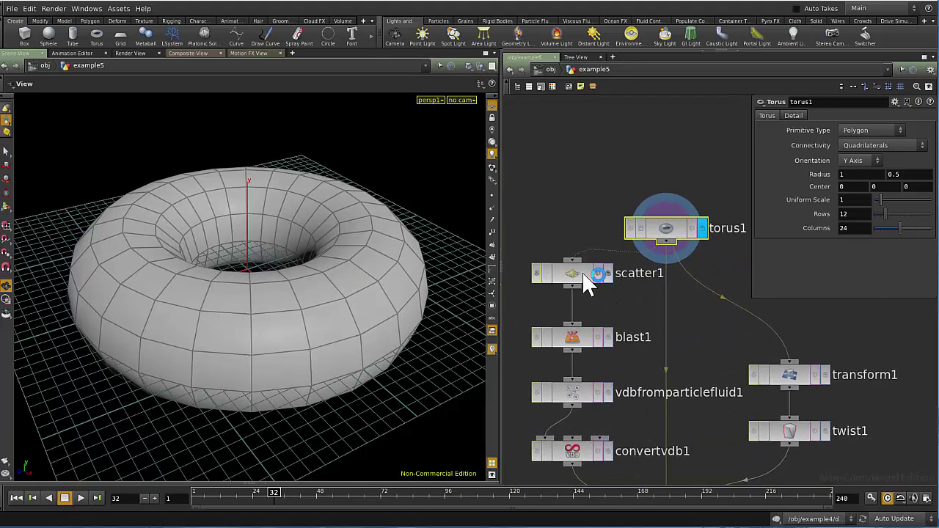
click(587, 279)
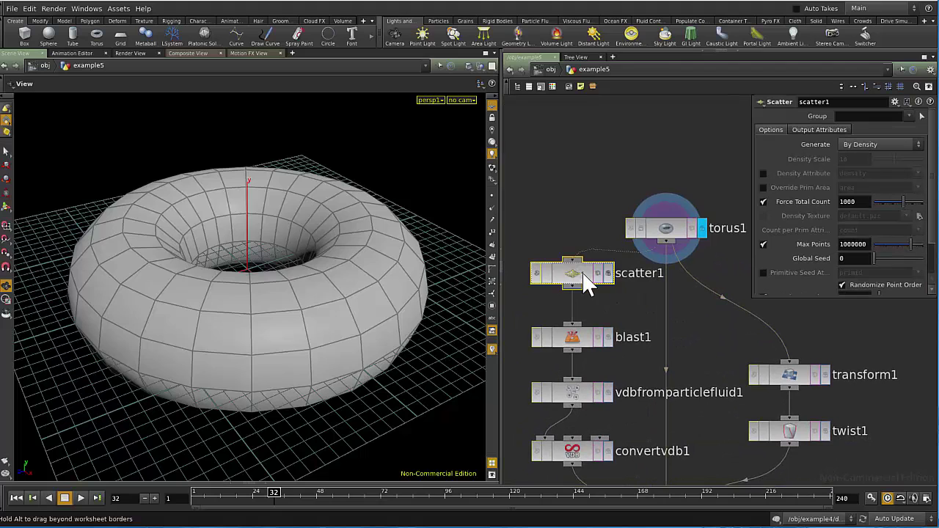
click(598, 273)
middle_drag(598, 334, 578, 292)
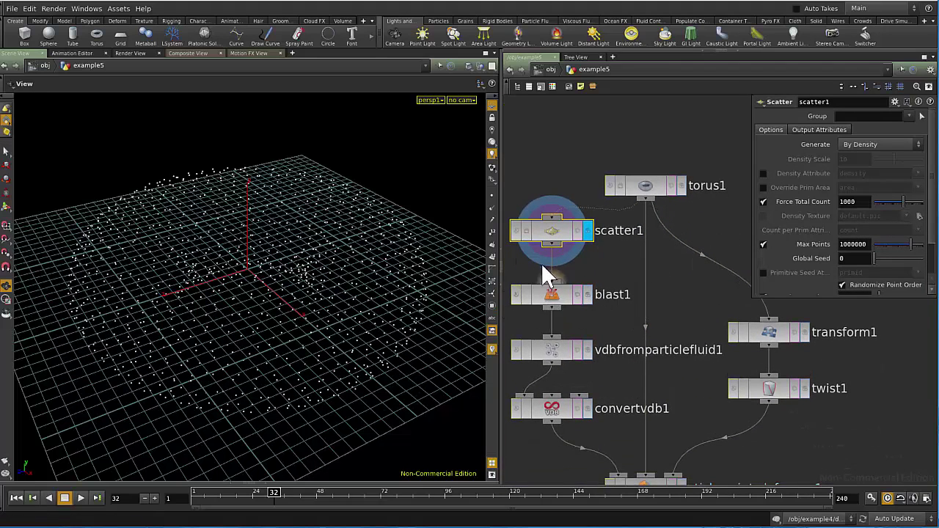
key(r)
click(639, 190)
click(570, 231)
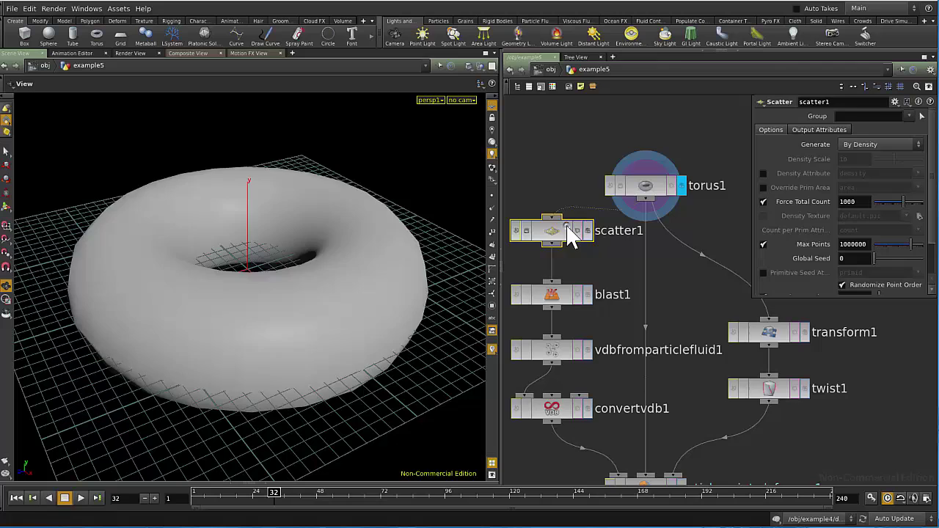
click(588, 230)
Display and select blast1 to show the remaining points, followed by vdbfromparticlefluid1 to show the resulting volume.
click(571, 294)
click(588, 294)
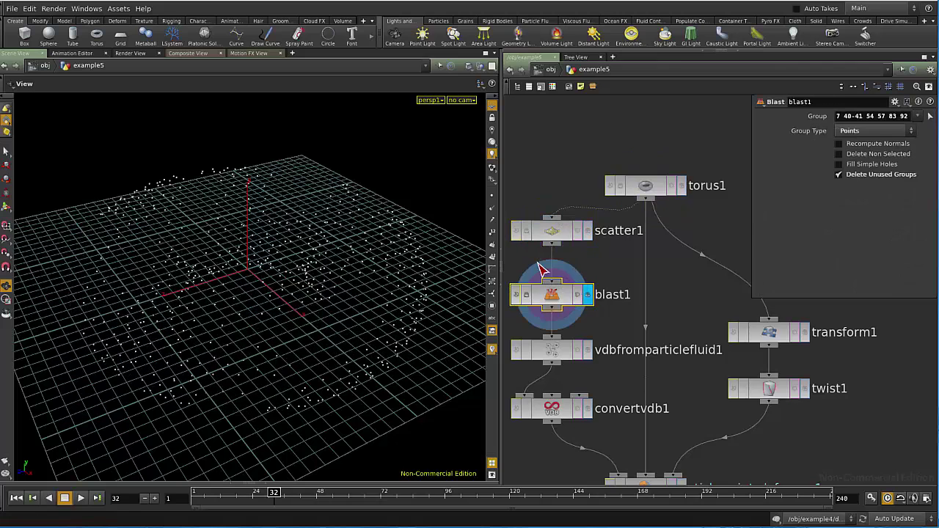
click(558, 352)
click(588, 350)
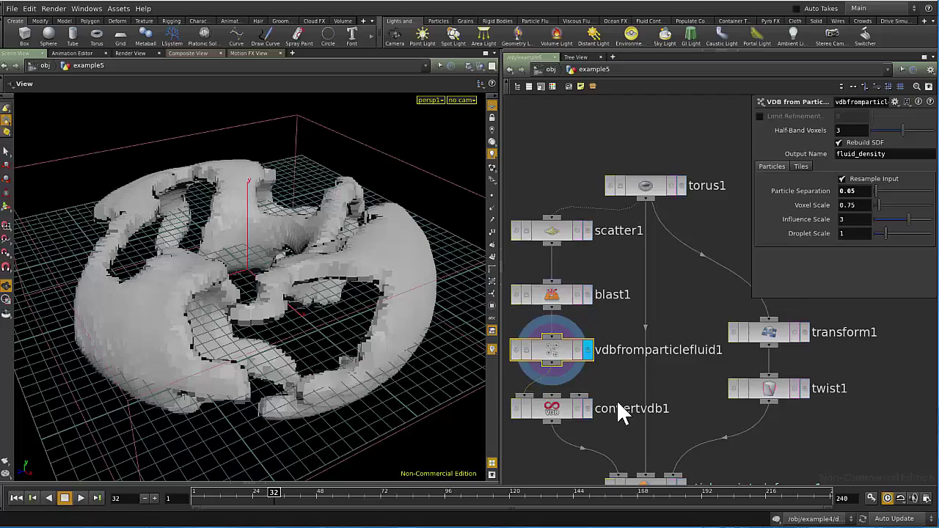
Display and select convertvdb1 and inspect the polygon mesh from another angle.
middle_drag(616, 401, 593, 339)
click(574, 340)
key(r)
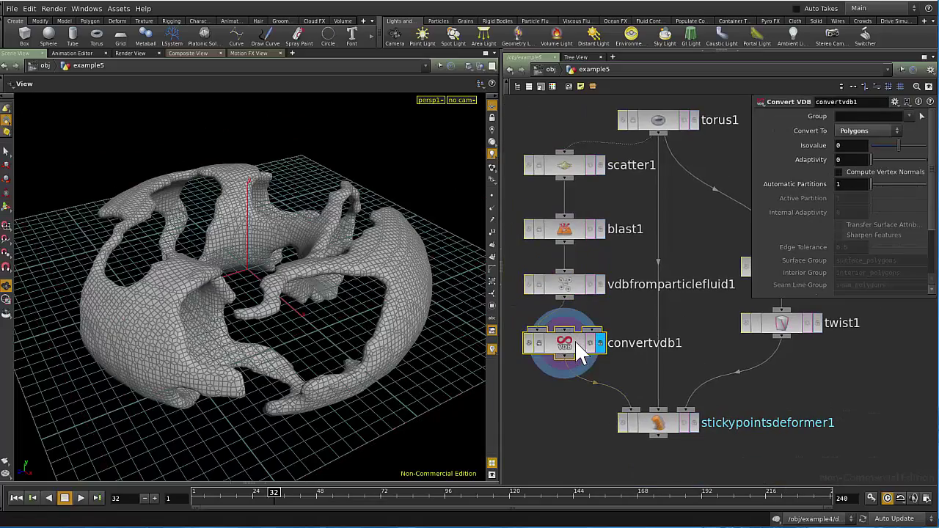
drag(268, 272, 283, 301)
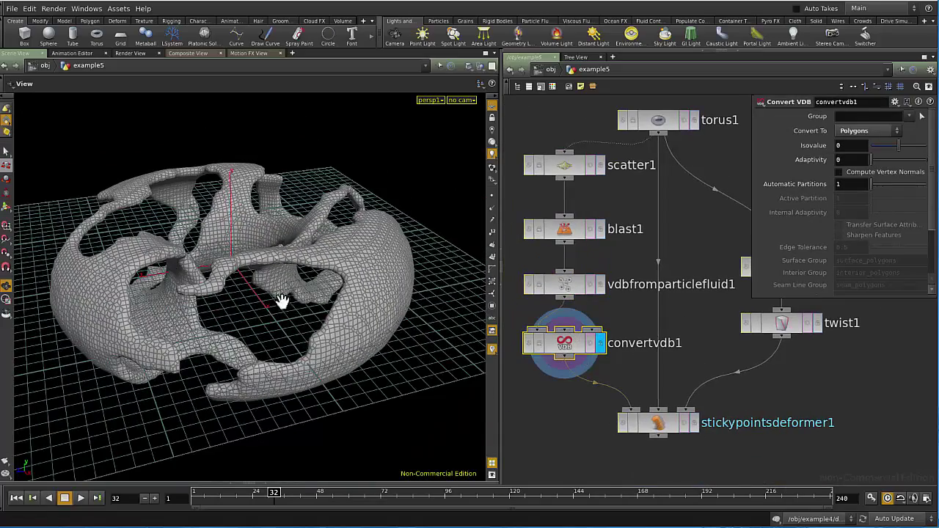
Review the transform1 and twist1 branch and the convertvdb1 branch, then display torus1 as the source shape.
scroll(823, 365, up, 3)
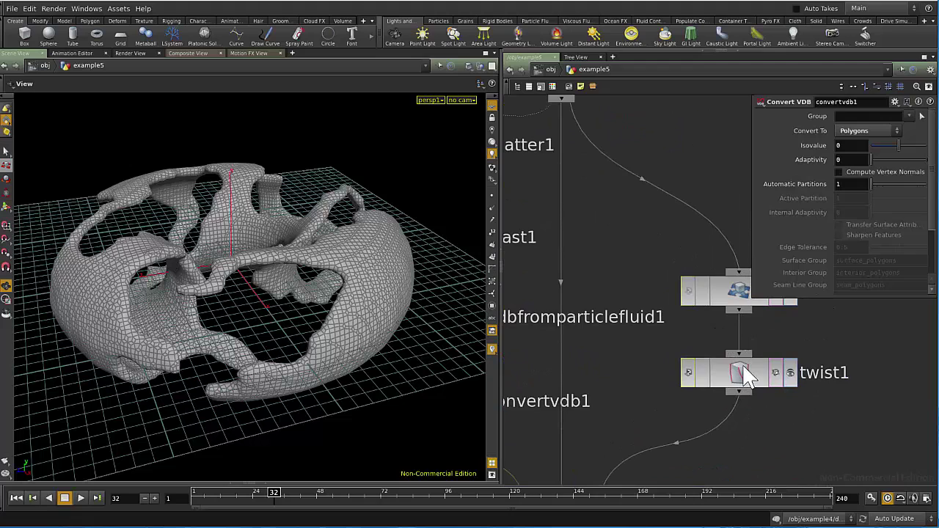
middle_drag(603, 367, 679, 315)
scroll(654, 393, down, 2)
middle_drag(657, 397, 639, 437)
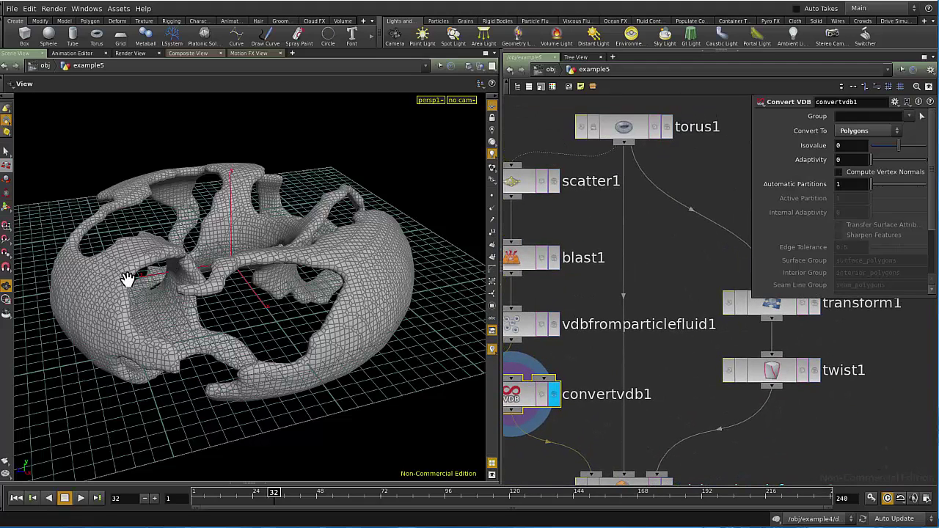
middle_drag(575, 418, 645, 407)
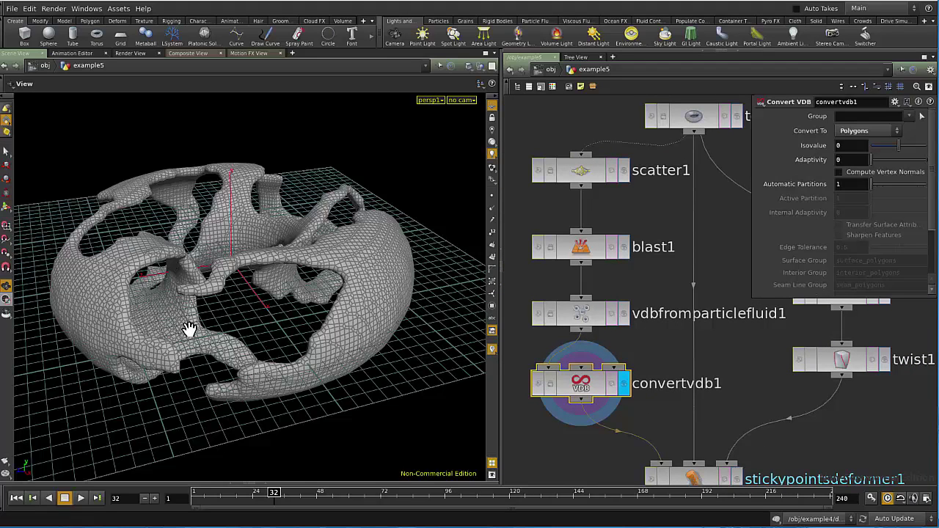
scroll(704, 156, up, 4)
click(649, 163)
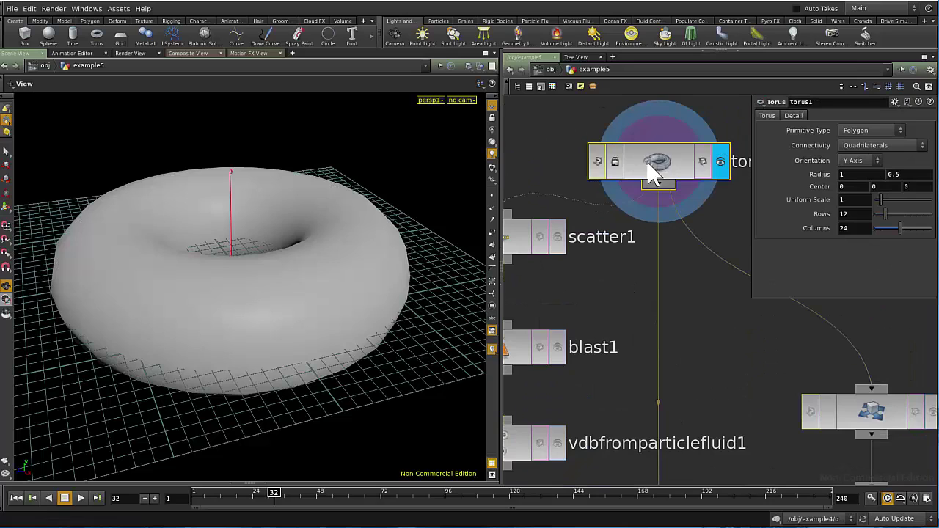
Display and select convertvdb1 again to show the mesh that is being deformed.
scroll(691, 301, down, 2)
middle_drag(632, 414, 650, 298)
scroll(624, 305, up, 1)
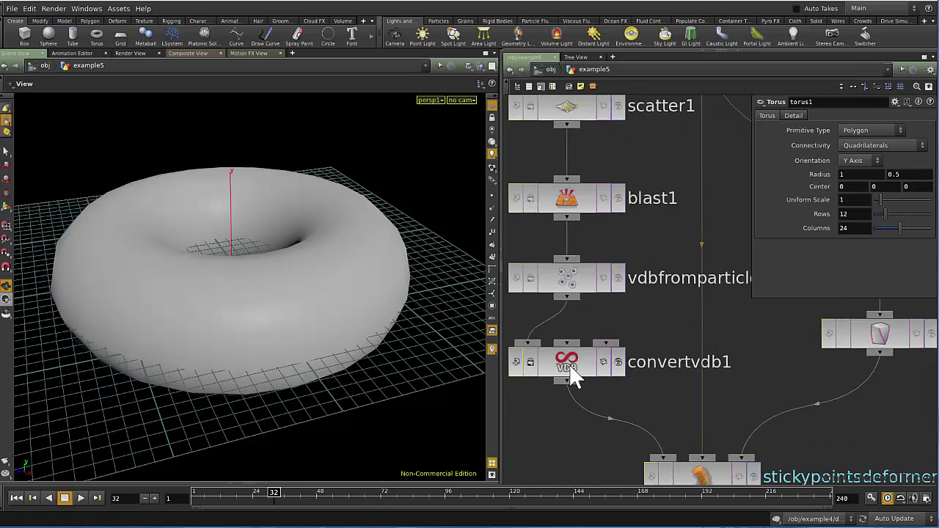
click(575, 379)
key(r)
Display and select twist1 and frame the moved and twisted torus in the viewport.
middle_drag(762, 326, 579, 347)
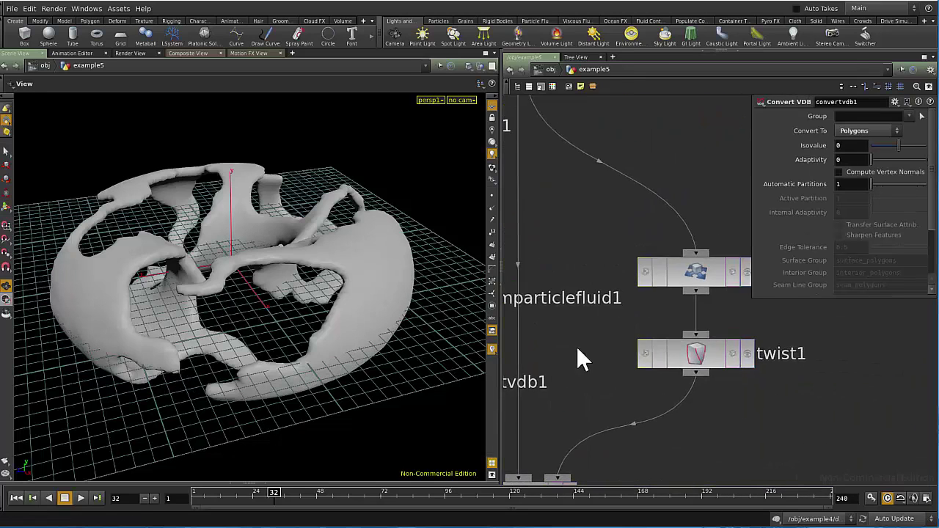
scroll(640, 339, down, 1)
click(670, 353)
click(670, 353)
key(r)
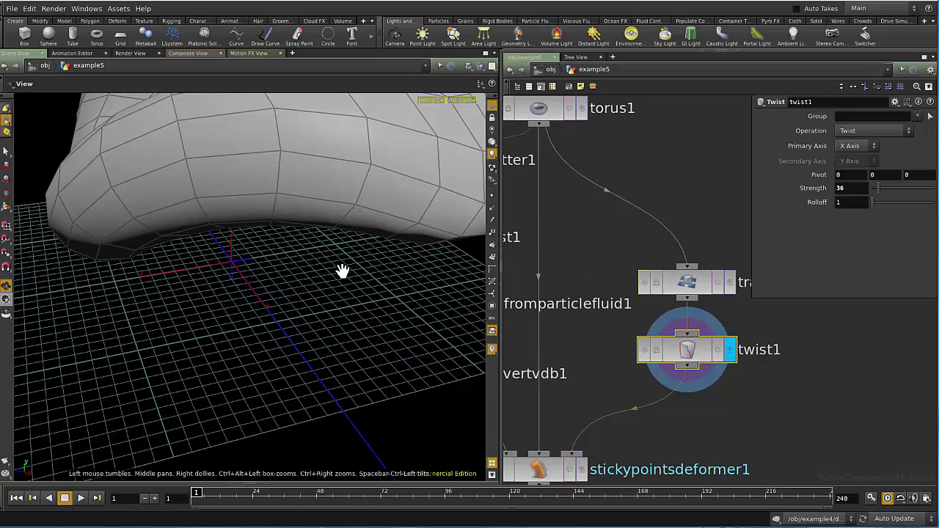
right_drag(344, 272, 274, 279)
middle_drag(275, 279, 306, 344)
drag(306, 344, 293, 315)
Display torus1, transform1 and twist1 in turn to compare the rest torus with its deformed version.
click(550, 112)
key(r)
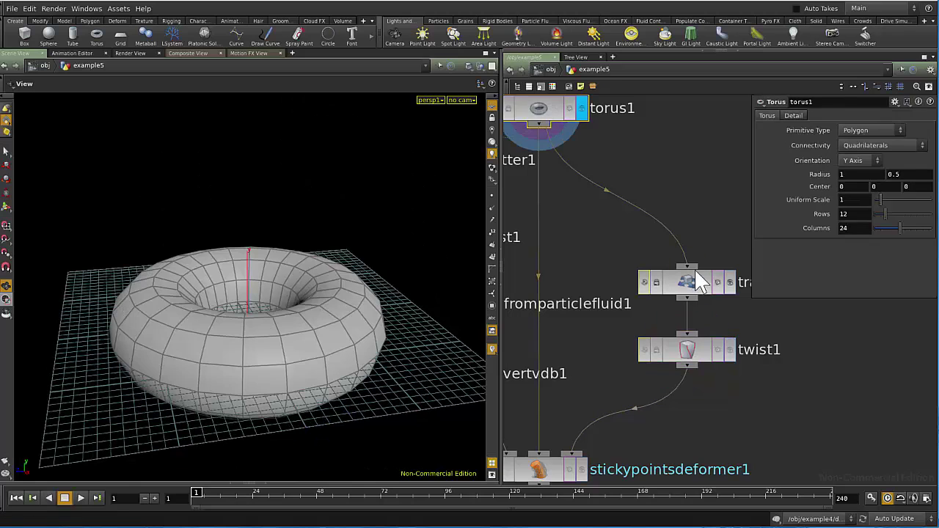
click(696, 285)
key(r)
click(692, 350)
key(r)
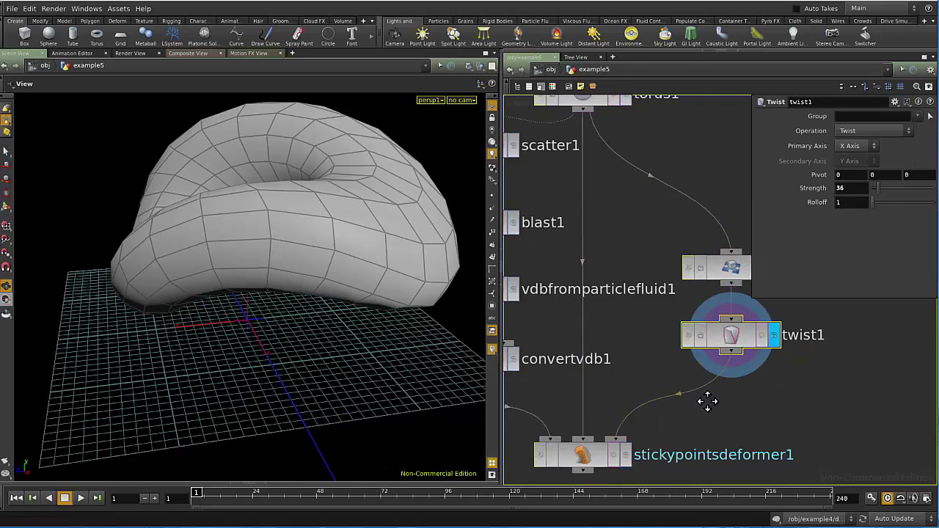
Display convertvdb1 and then stickypointsdeformer1, and inspect the deformed mesh with its guide geometry.
click(590, 351)
key(r)
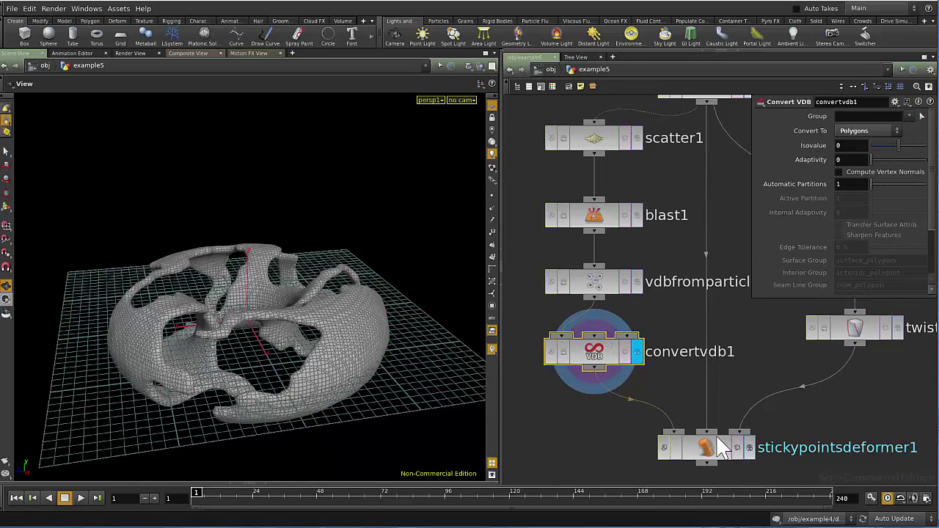
click(723, 446)
key(r)
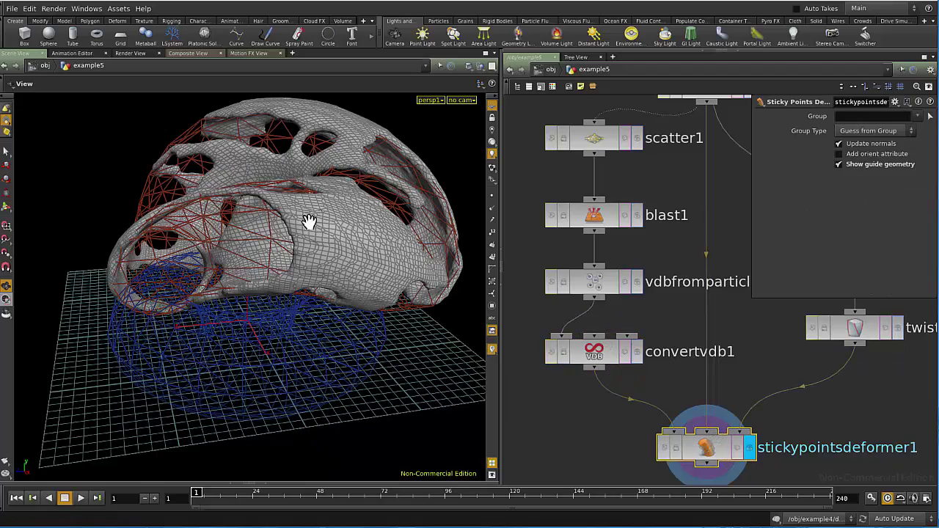
drag(309, 222, 332, 204)
Reduce the Strength of twist1 while stickypointsdeformer1 stays displayed.
middle_drag(762, 301, 635, 360)
click(739, 384)
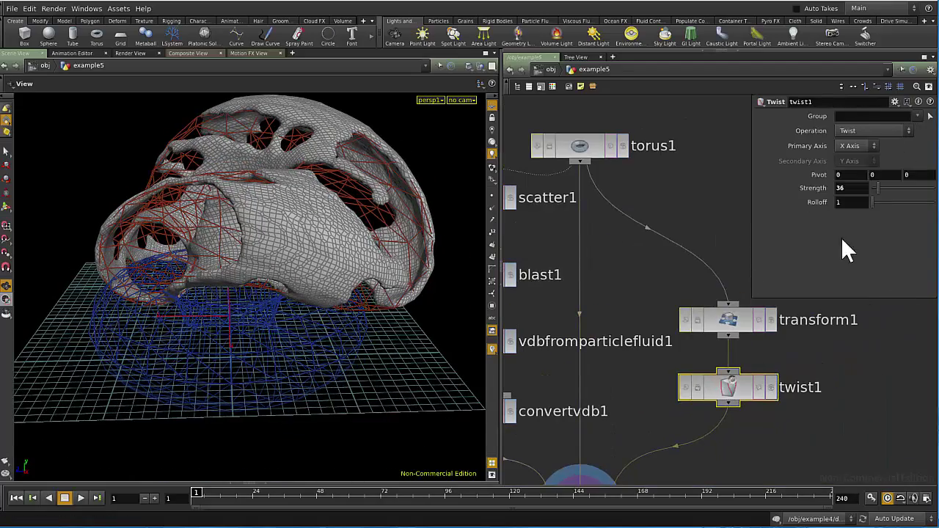
drag(877, 184, 874, 185)
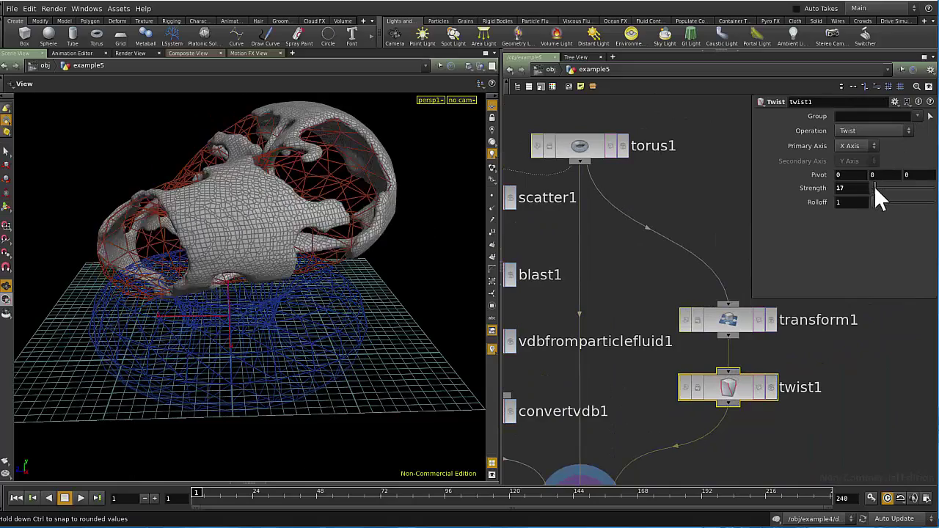
Select transform1, bypass it, and inspect the sticky points result over the rest torus up close.
click(729, 326)
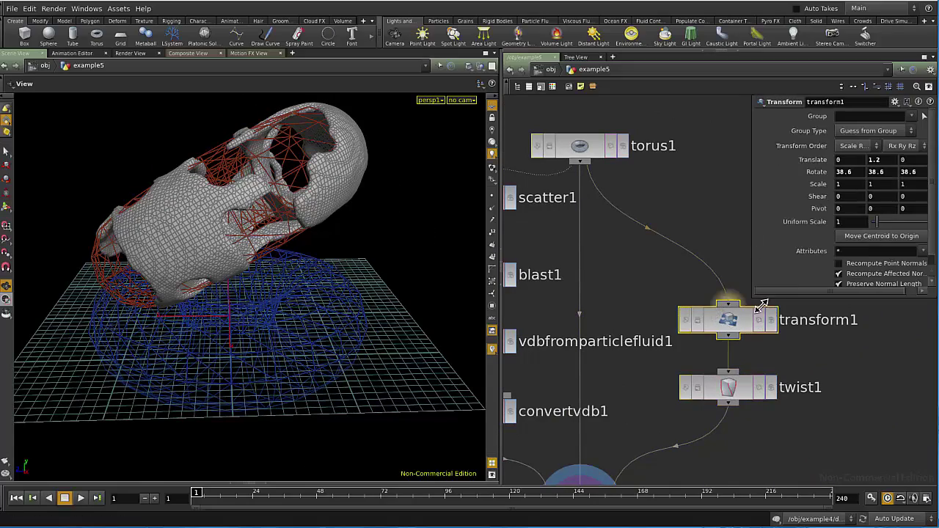
click(684, 322)
drag(295, 296, 304, 349)
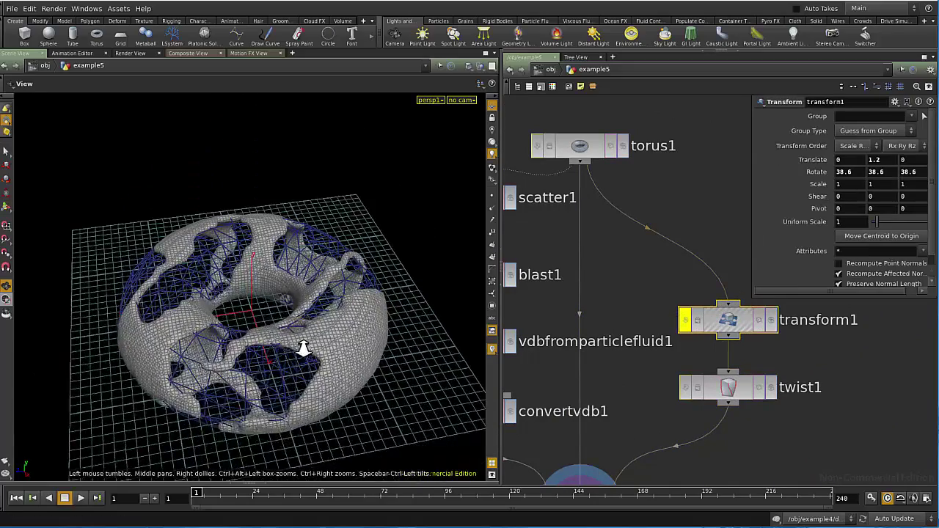
scroll(304, 350, up, 4)
middle_drag(793, 369, 827, 285)
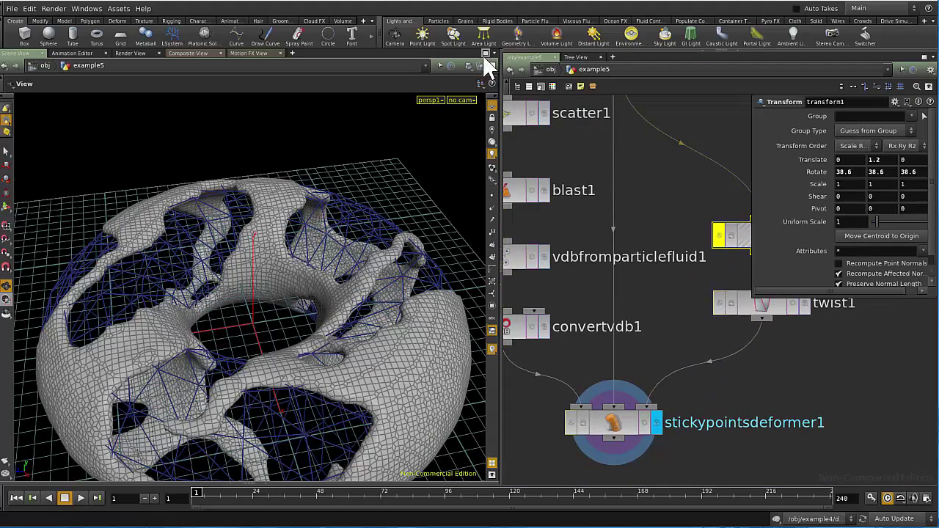
Return to the object level, open the example6 network and display sphere1.
click(549, 69)
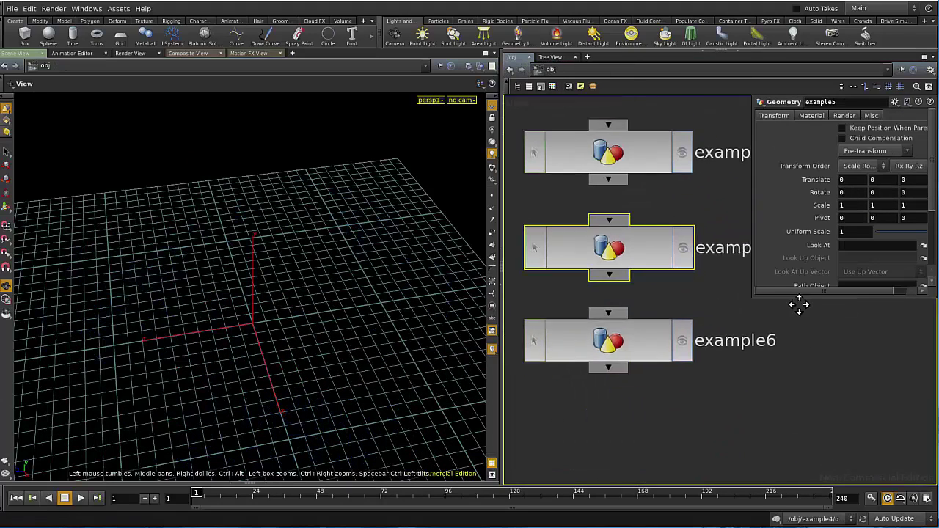
double_click(630, 339)
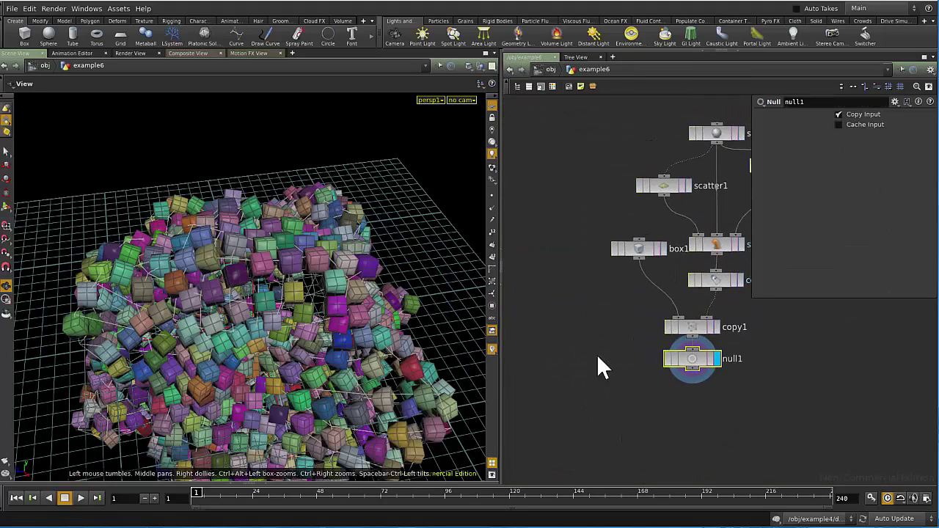
click(701, 209)
scroll(639, 315, up, 2)
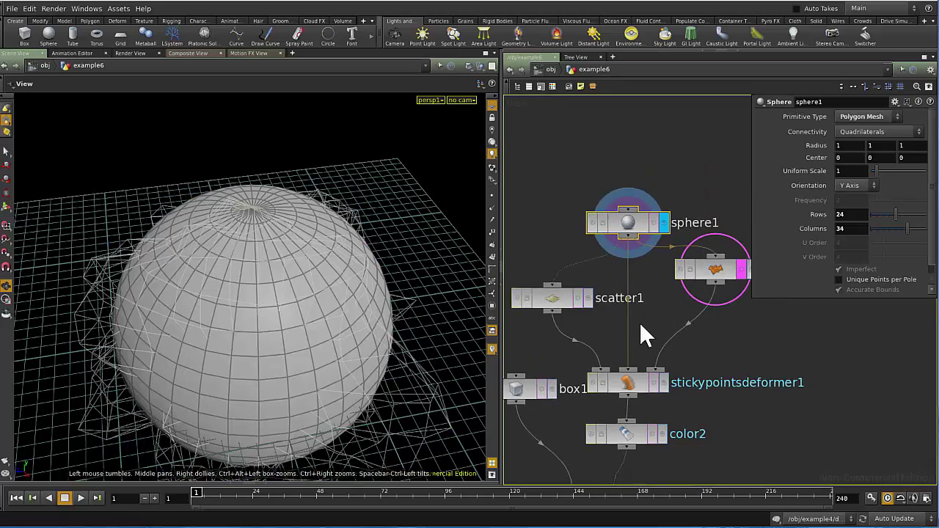
Display scatter1 and inspect the points scattered over the sphere.
click(596, 304)
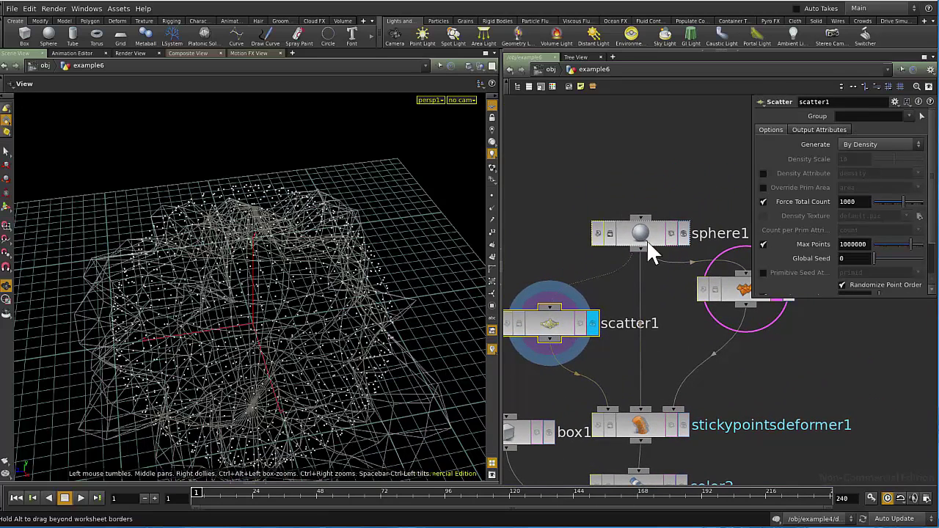
click(647, 240)
click(558, 323)
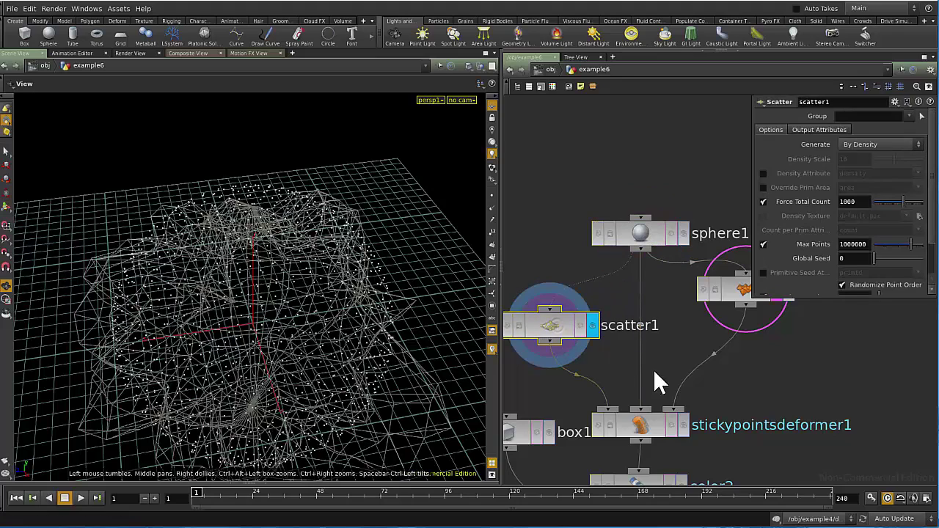
Display mountain1 and play its animation while viewing the deformed sphere from a lower angle, returning to frame 1.
click(736, 325)
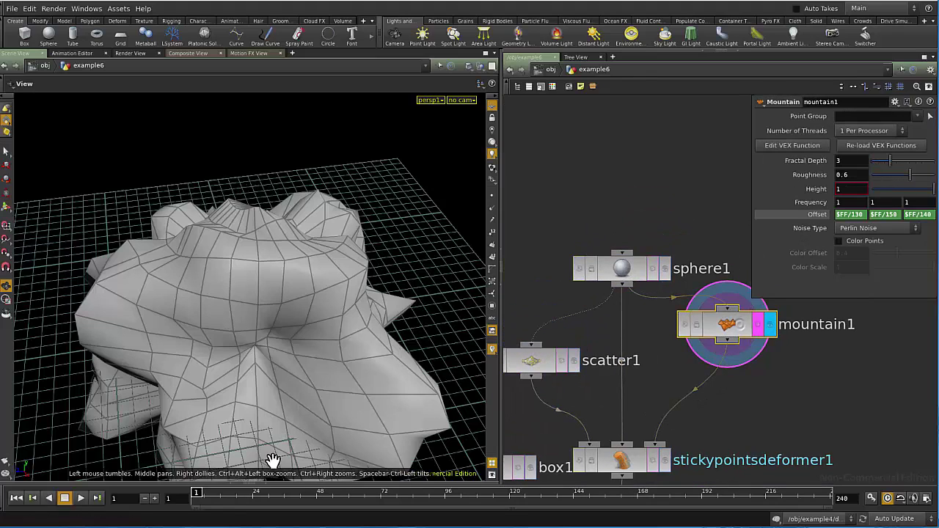
click(81, 498)
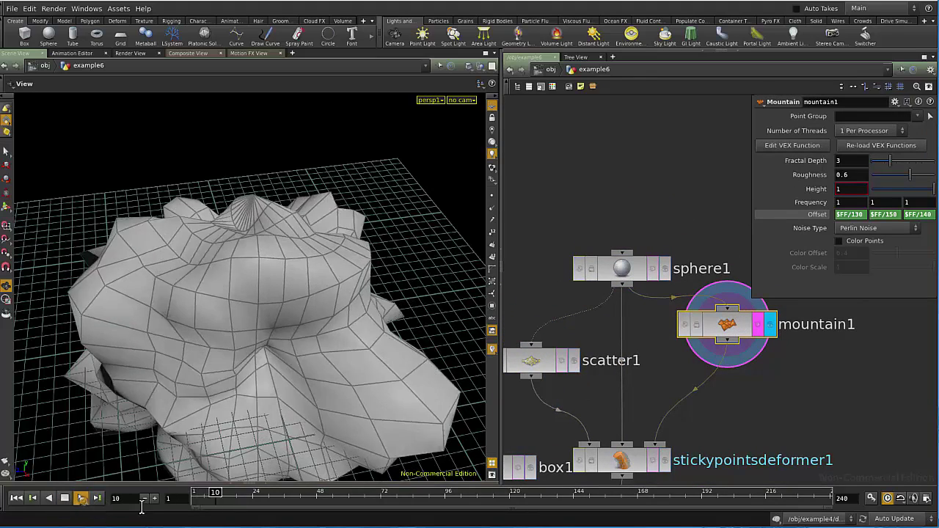
right_drag(220, 316, 215, 369)
drag(216, 370, 250, 281)
click(65, 498)
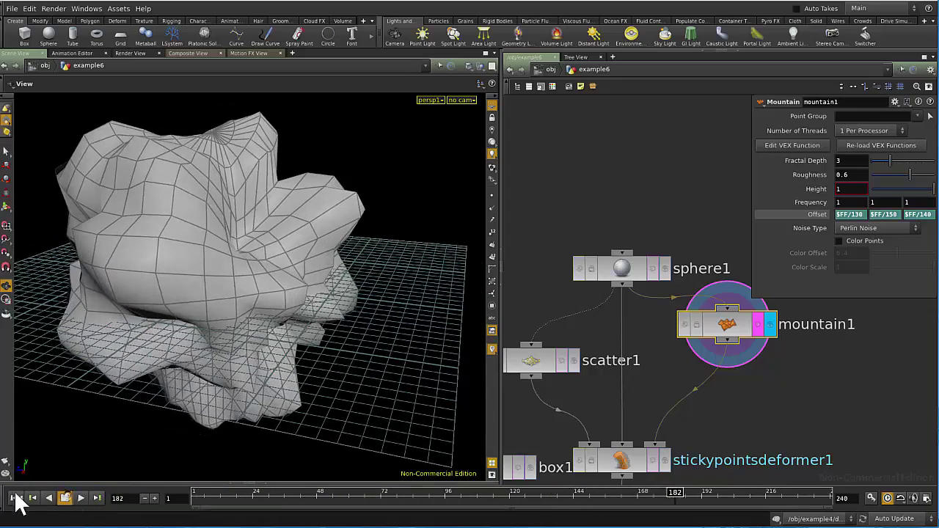
click(16, 498)
Display sphere1 and play the animation to compare the rest sphere with the mountain1 template wireframe.
middle_drag(761, 399, 771, 384)
click(625, 453)
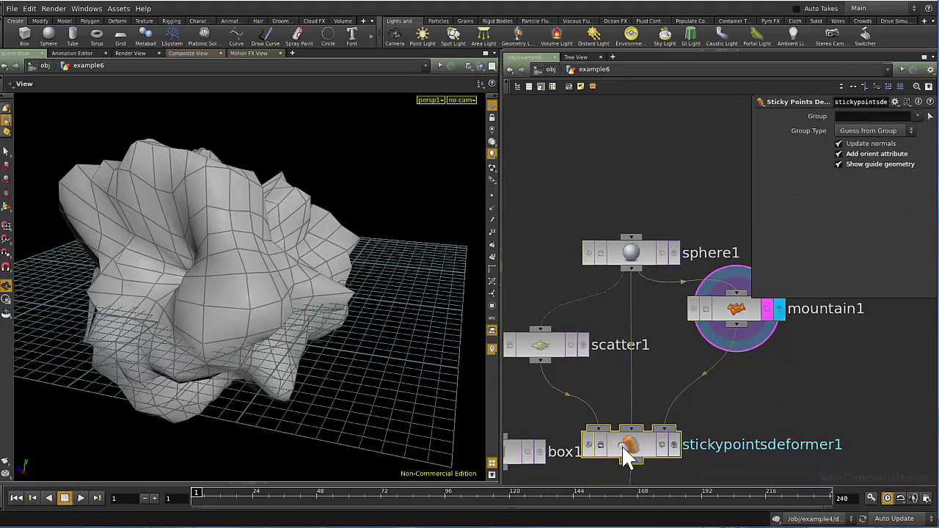
click(615, 269)
key(r)
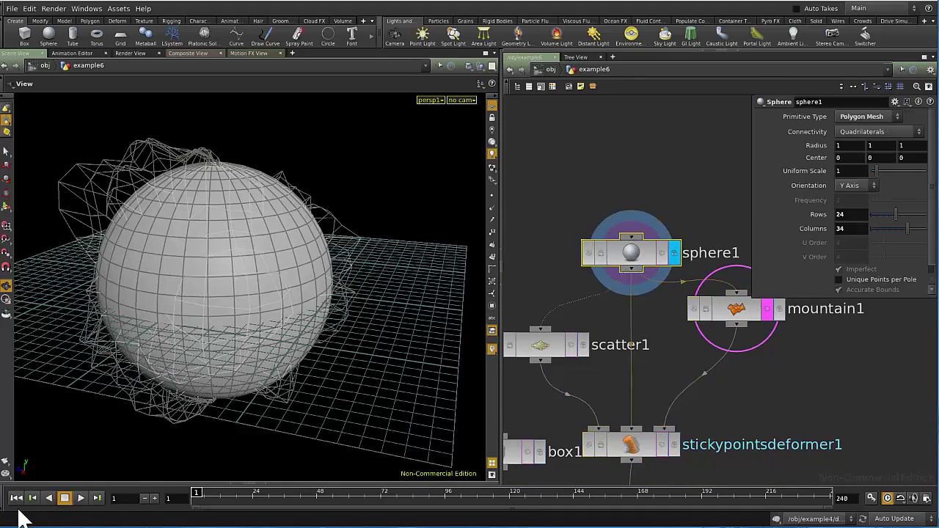
click(81, 499)
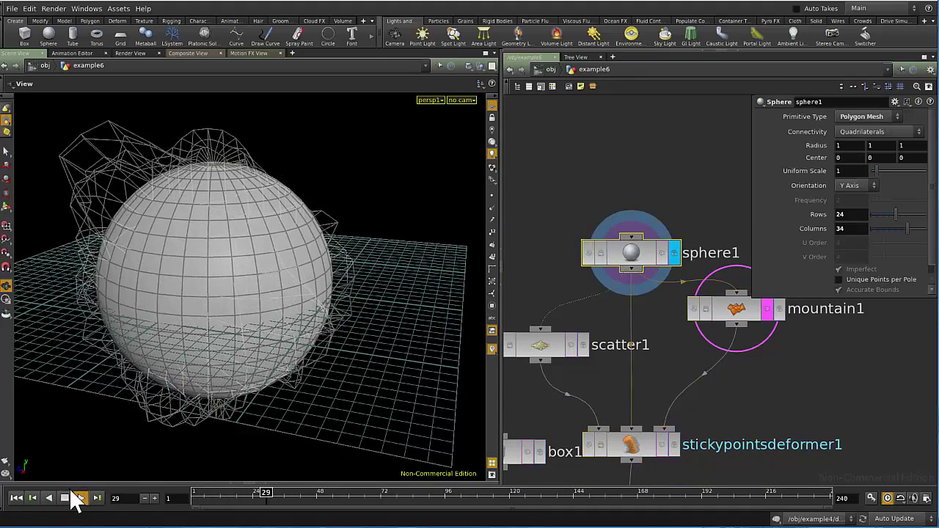
click(65, 498)
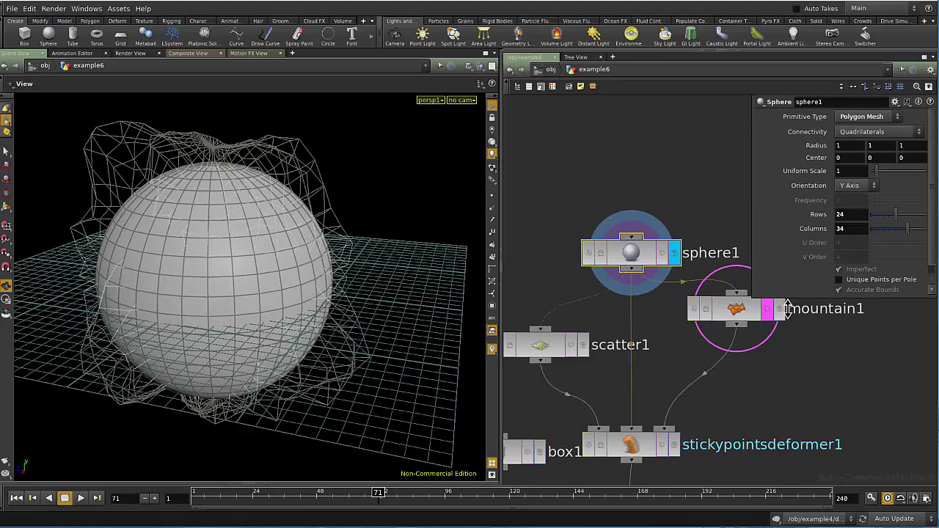
Display mountain1 again, continue the animation briefly and return to the first frame.
click(737, 313)
key(r)
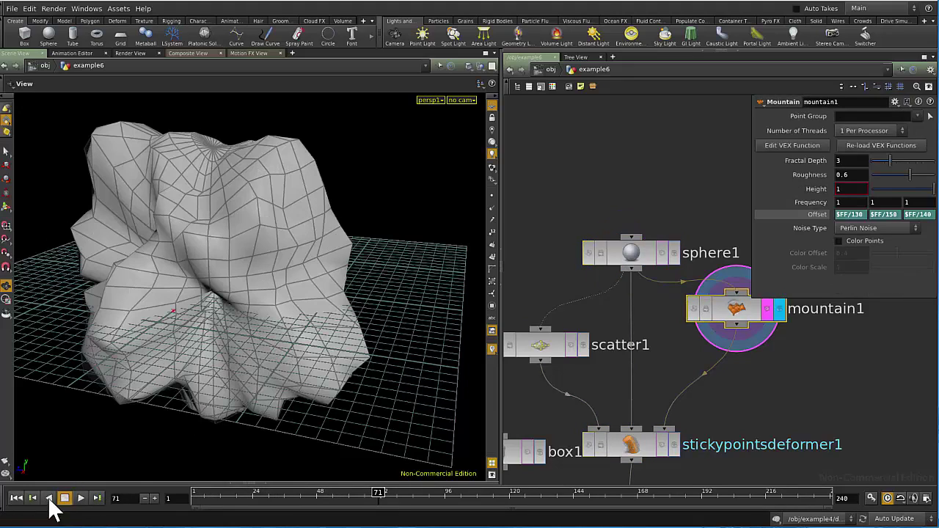
click(81, 498)
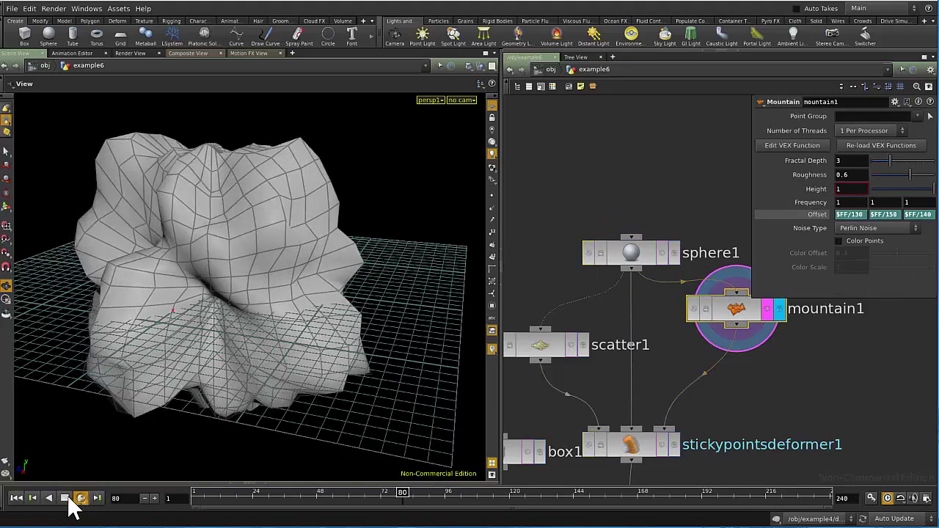
click(15, 498)
Display scatter1, play the animation to check the scattered points, and return to the first frame.
click(580, 358)
key(r)
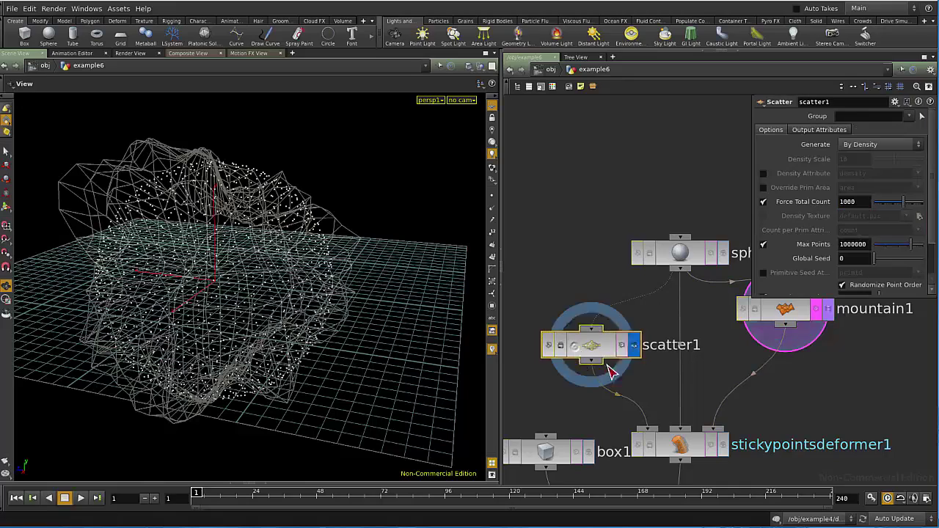
click(80, 499)
click(15, 498)
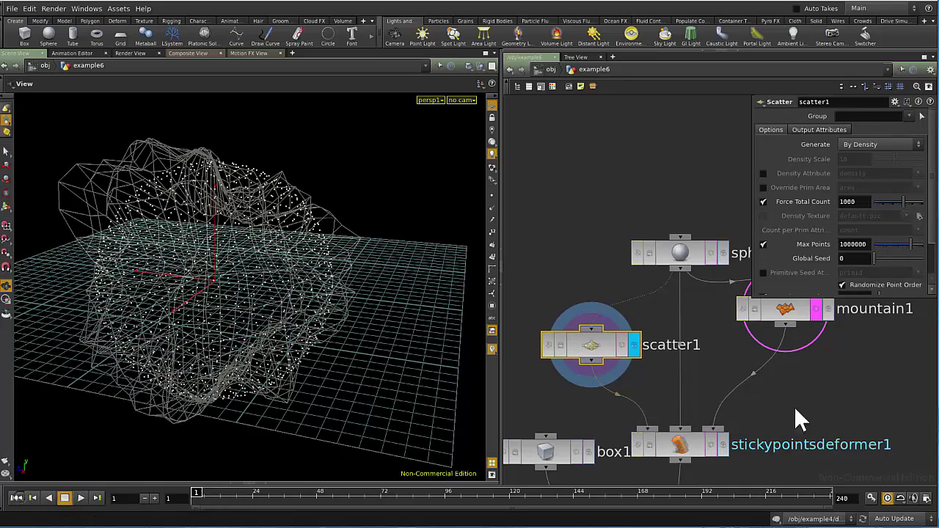
Display stickypointsdeformer1, hide its guide geometry, play the animation and return to the first frame.
click(722, 444)
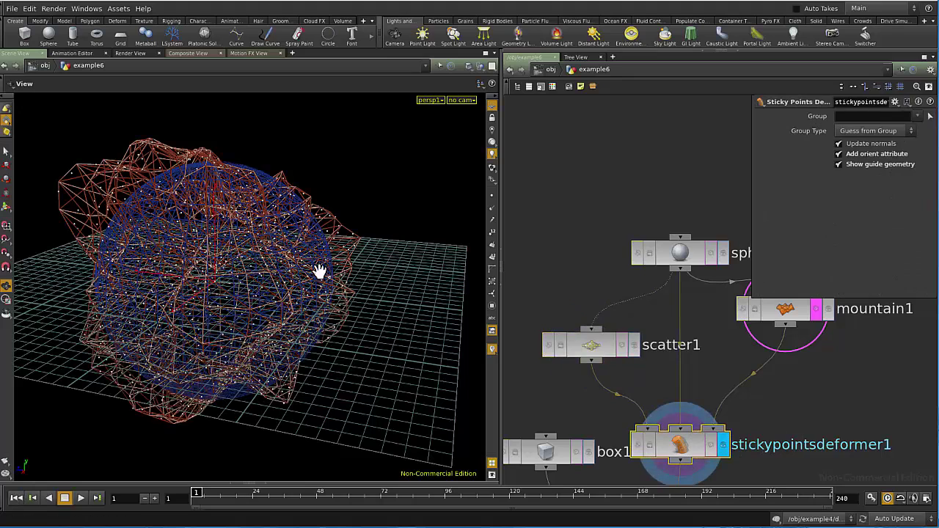
click(858, 163)
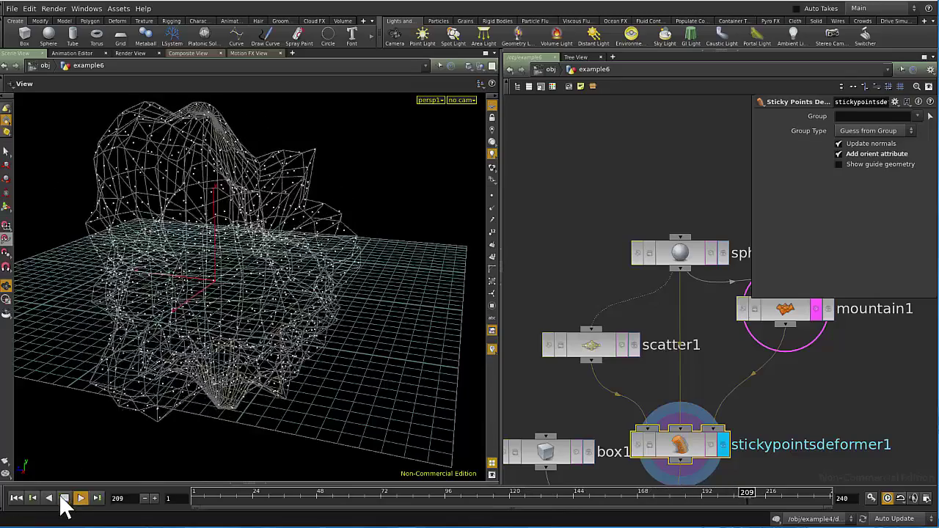
click(64, 499)
click(16, 499)
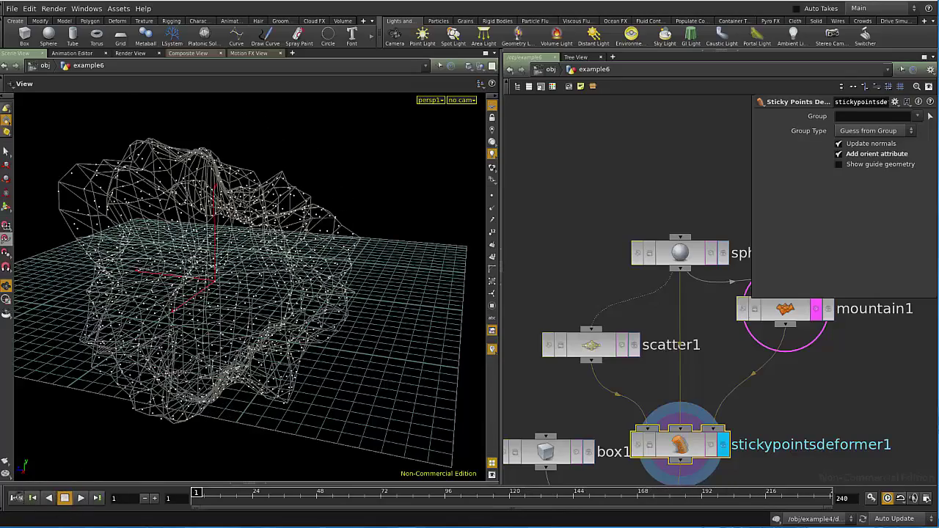
Untemplate mountain1, disable Add orient attribute and enable Show guide geometry on stickypointsdeformer1, and preview the animation from frame 1.
click(816, 309)
click(873, 155)
click(879, 163)
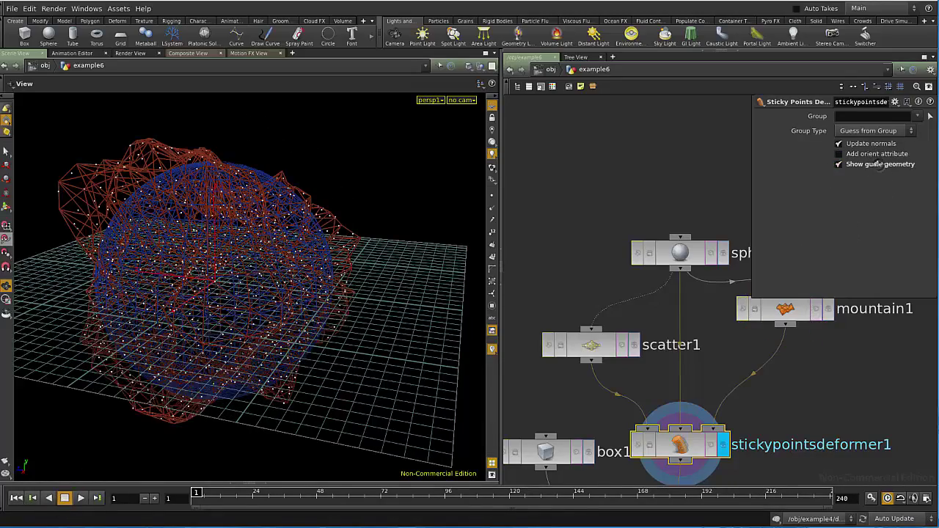
click(81, 499)
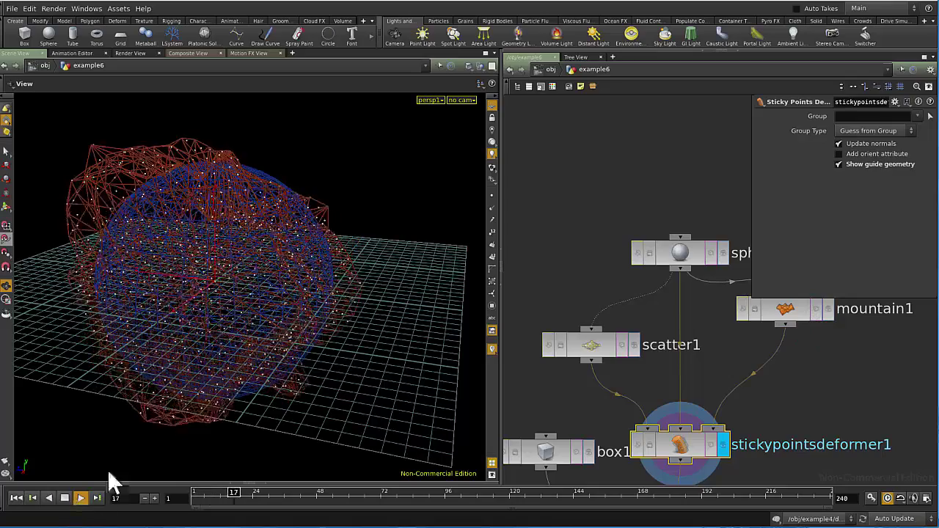
click(15, 499)
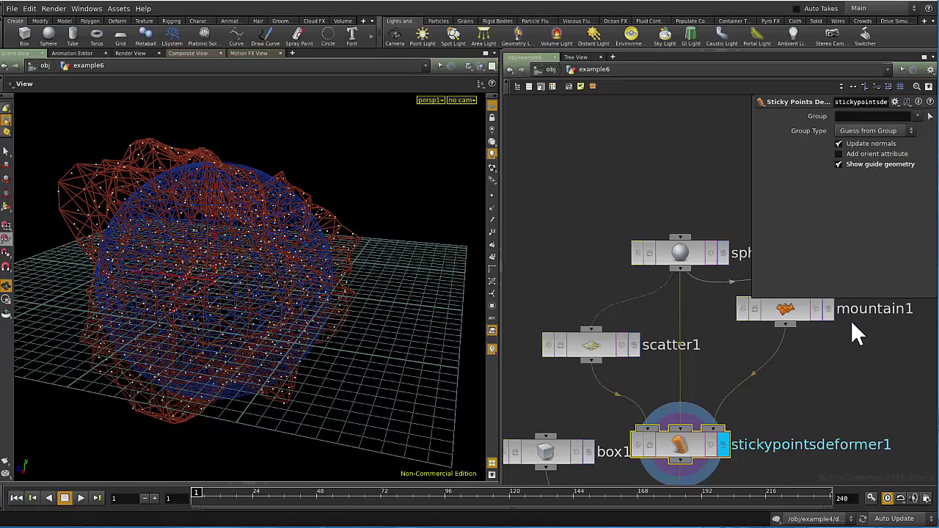
Display color2 to view the coloured points, and select stickypointsdeformer1 to review its Add orient attribute option.
middle_drag(834, 367, 766, 237)
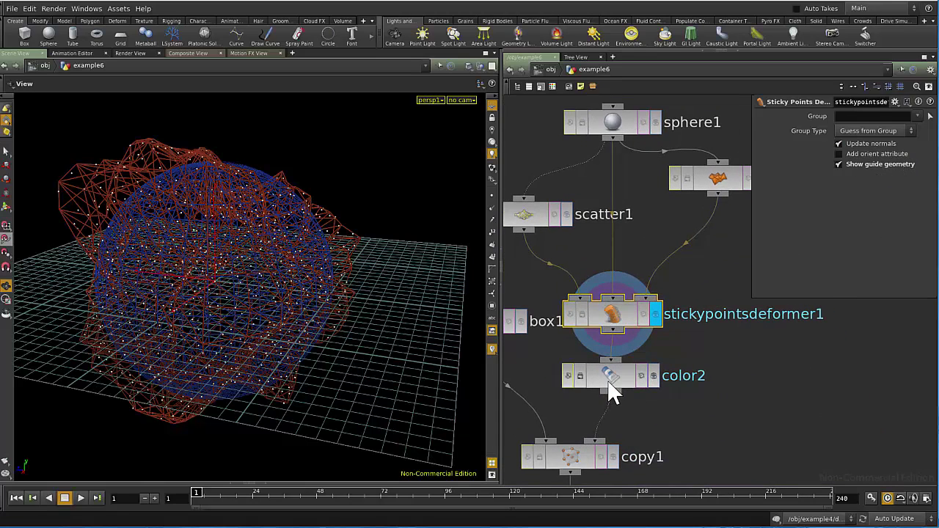
click(608, 379)
key(r)
middle_drag(772, 406, 827, 419)
scroll(720, 346, up, 2)
click(650, 327)
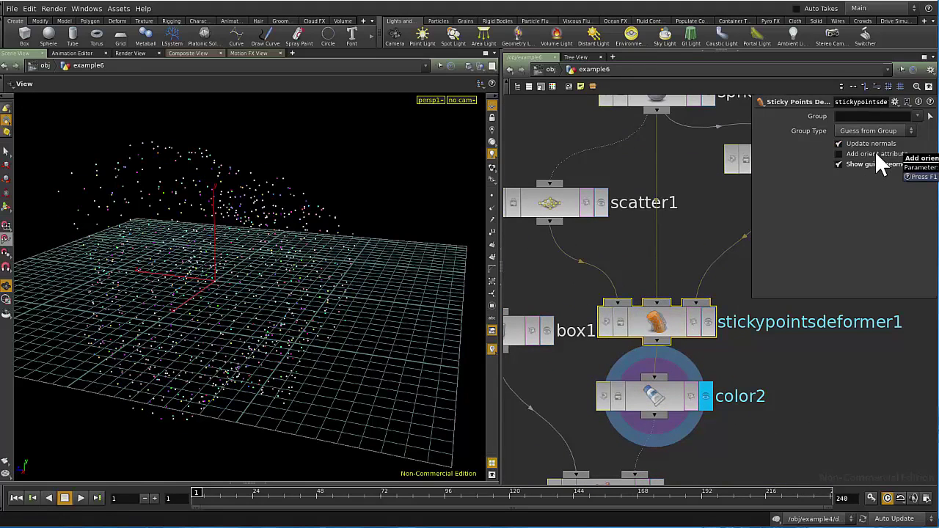
Display null1 to see the coloured boxes copied onto the deformed points, and review the nodes feeding it.
middle_drag(777, 447, 804, 398)
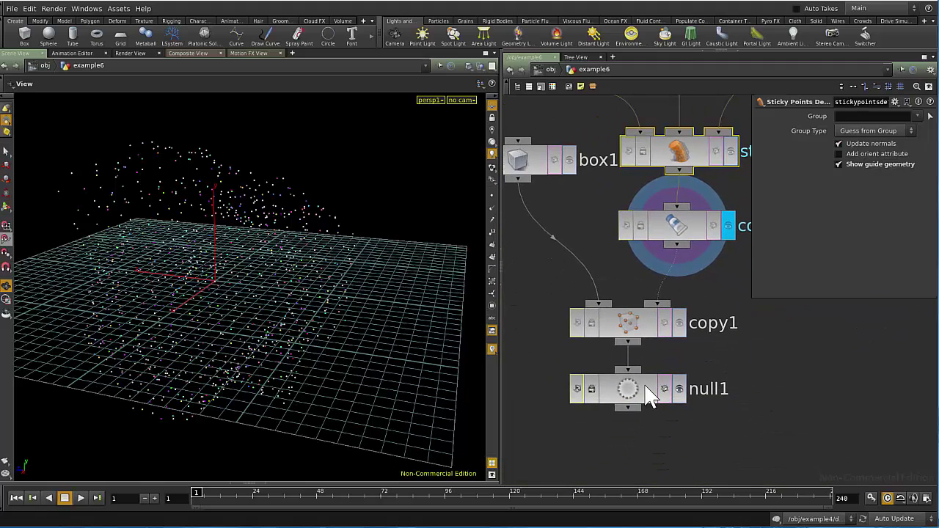
click(649, 393)
key(r)
click(646, 387)
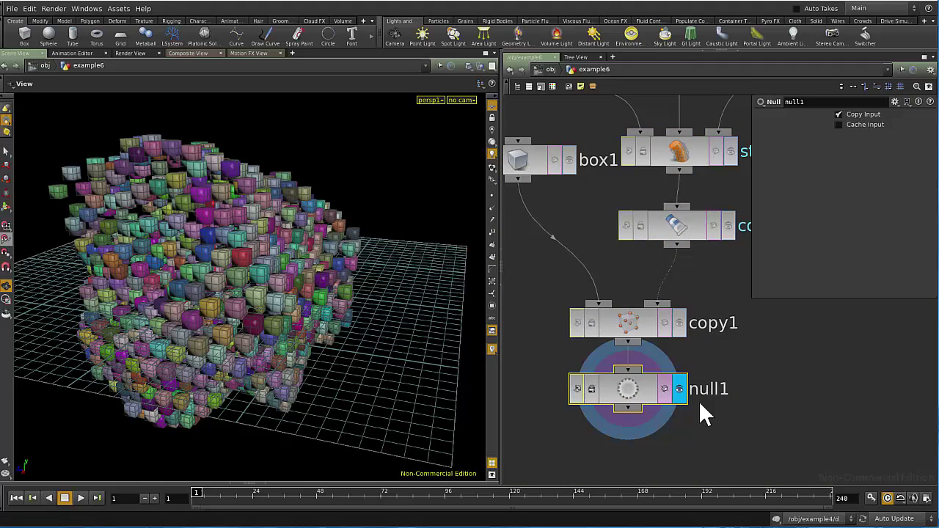
middle_drag(738, 380, 754, 422)
scroll(754, 422, down, 3)
middle_drag(791, 393, 730, 430)
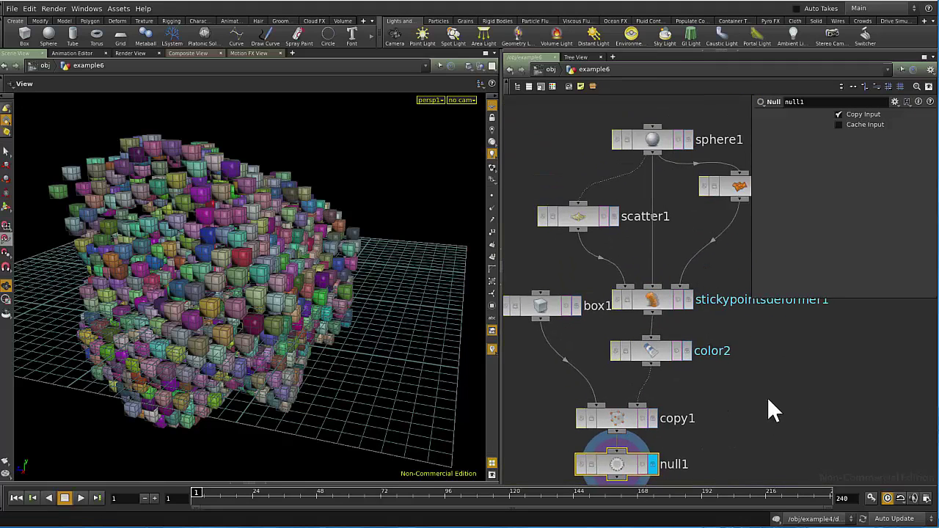
scroll(662, 266, up, 2)
Review stickypointsdeformer1, and display color2 followed by box1 to examine the template points and source box.
click(659, 257)
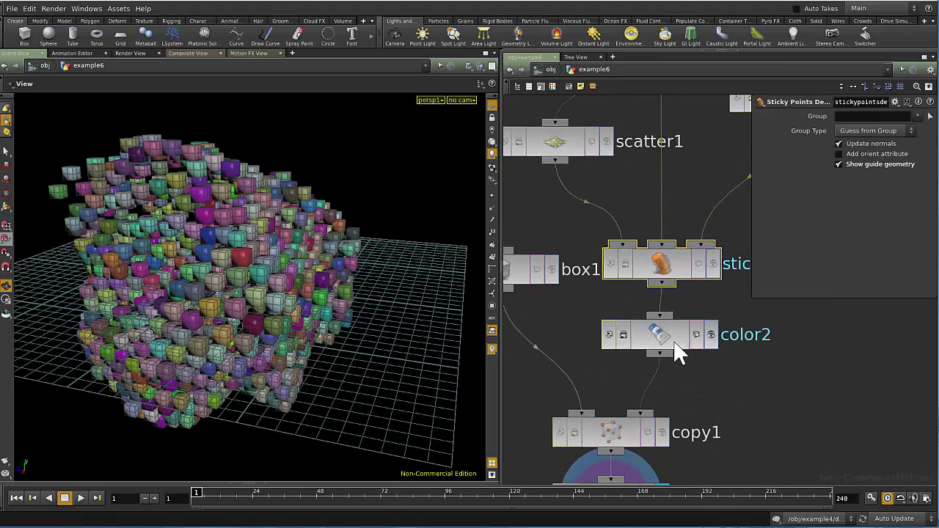
middle_drag(555, 384, 654, 351)
middle_drag(693, 264, 596, 288)
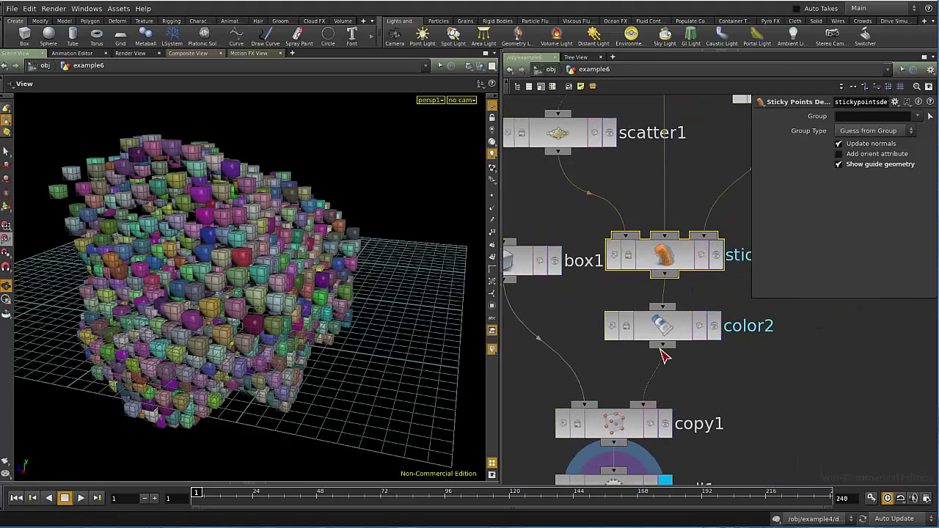
click(658, 328)
key(r)
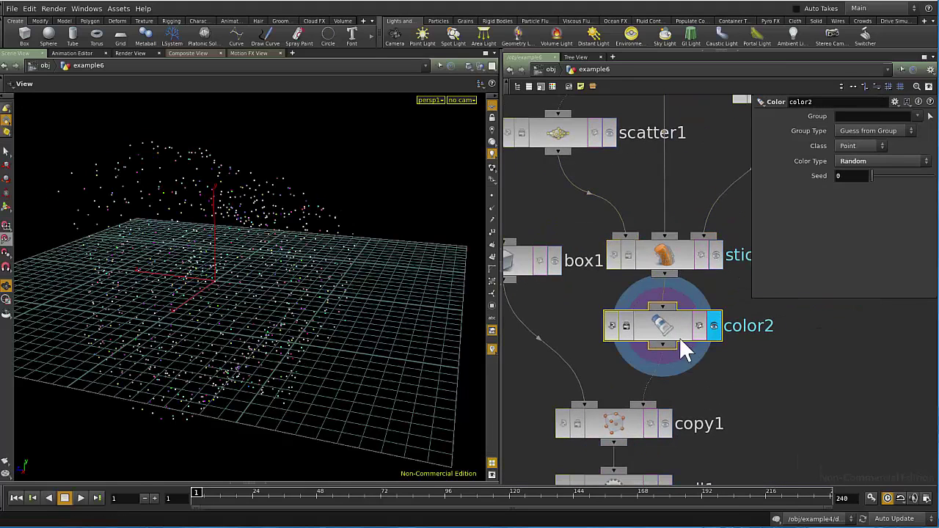
middle_drag(794, 397, 868, 399)
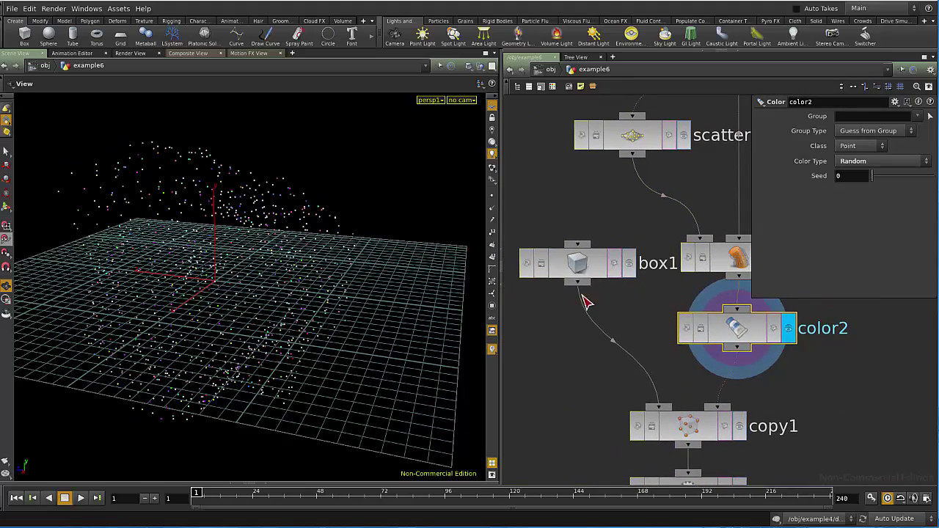
click(576, 273)
key(r)
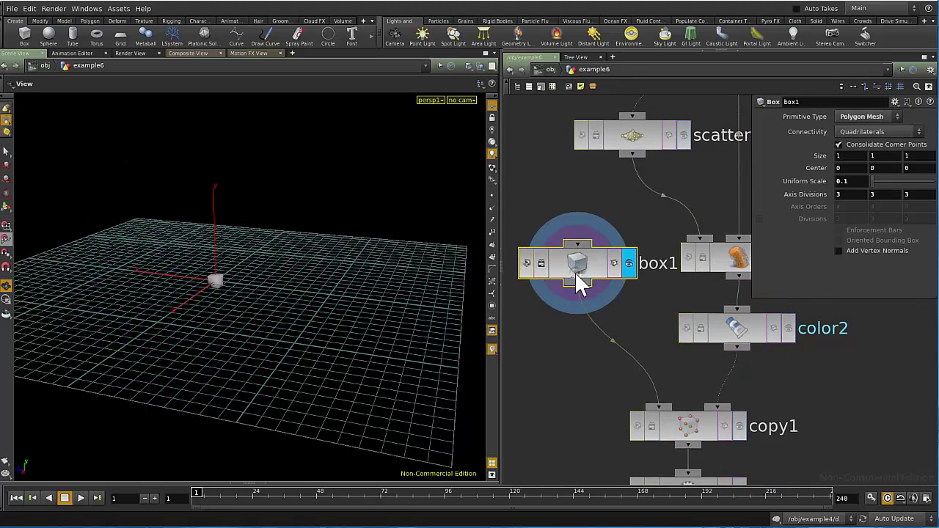
Display copy1, play the animation of the copied boxes and return to the first frame.
click(690, 429)
key(r)
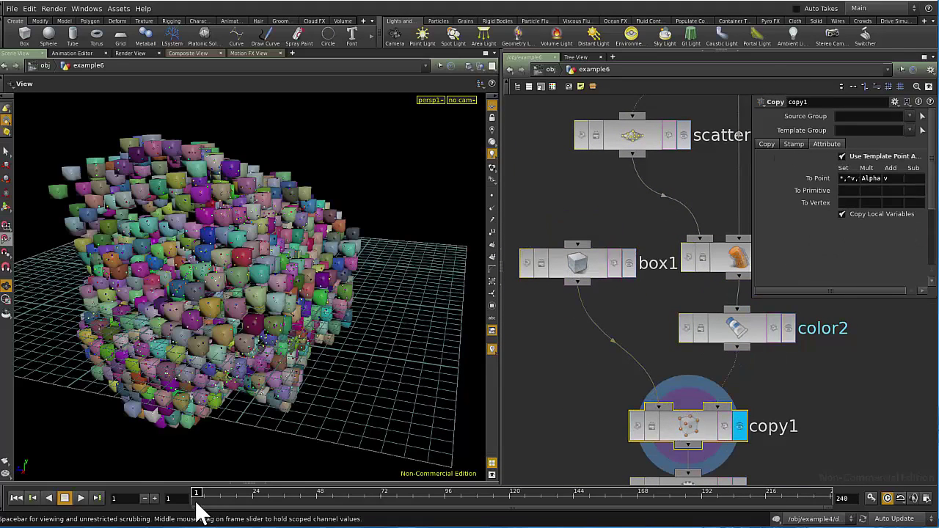
click(80, 498)
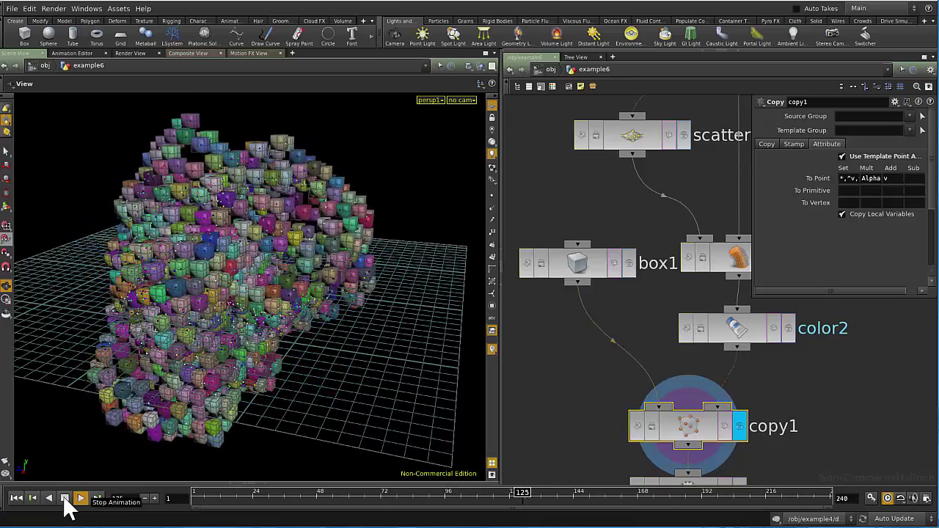
click(64, 499)
click(16, 499)
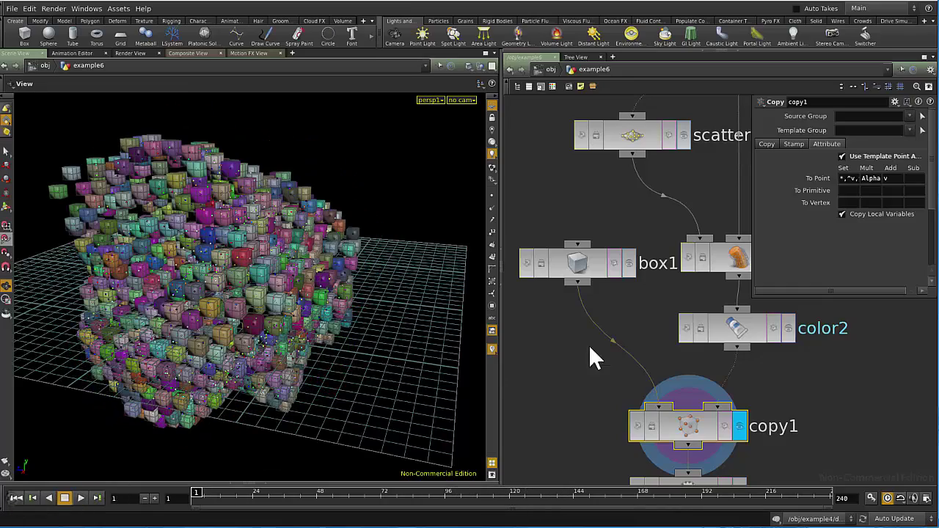
Enable Add orient attribute on stickypointsdeformer1 while copy1 stays displayed.
middle_drag(853, 389, 807, 368)
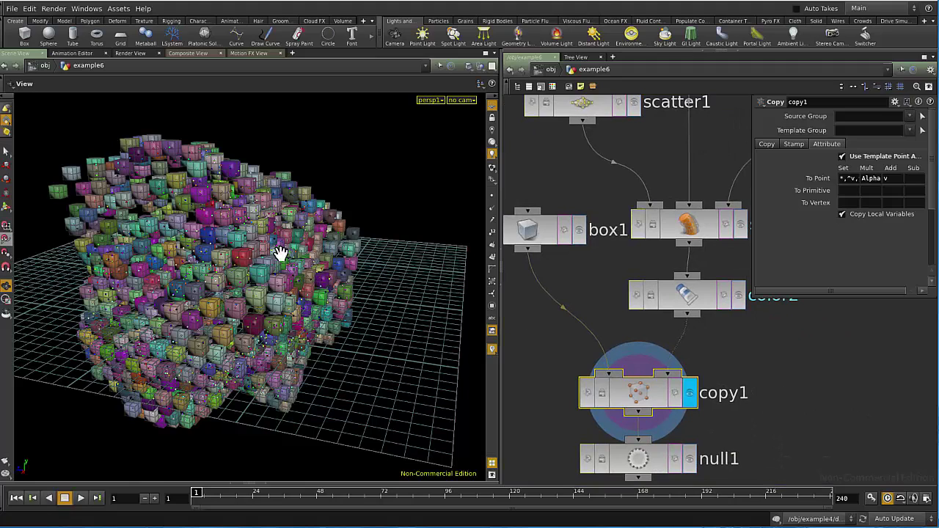
click(680, 237)
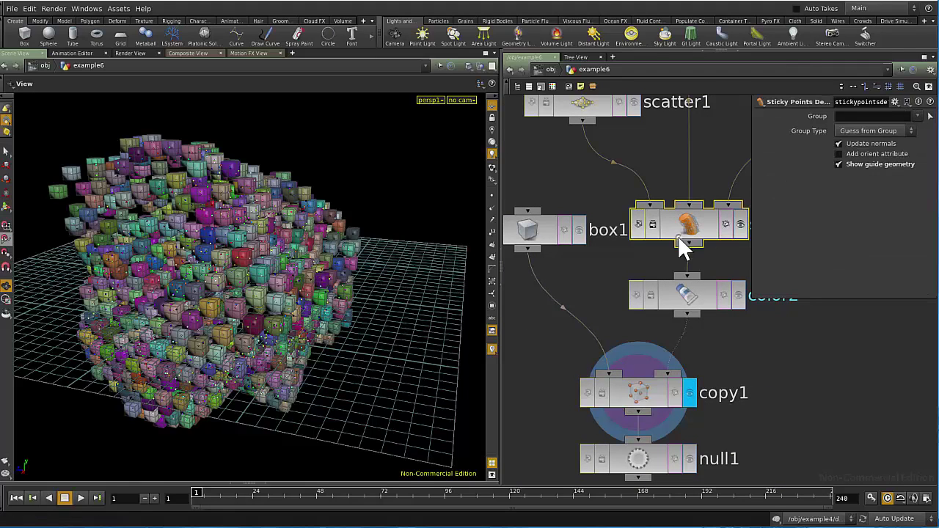
click(856, 152)
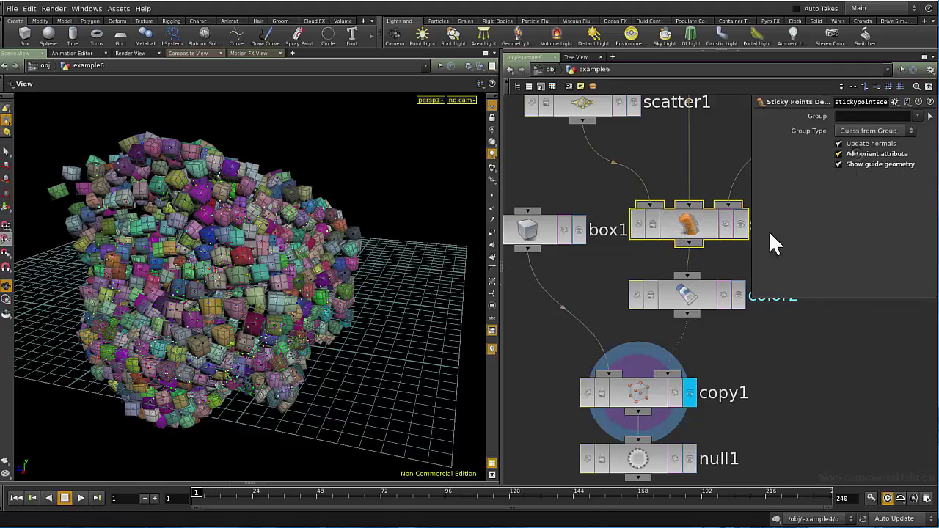
Display null1, play the animation of the oriented boxes, stop it and return to the first frame.
click(656, 460)
key(r)
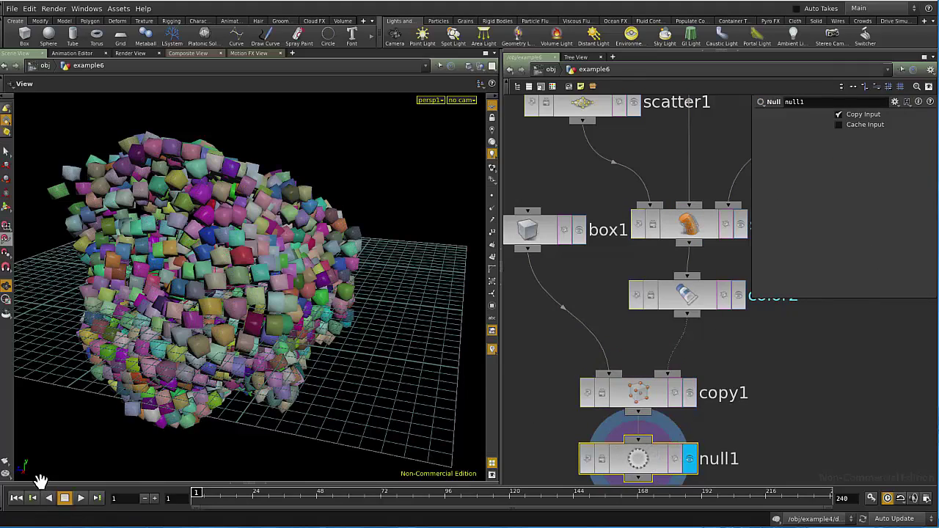
click(81, 499)
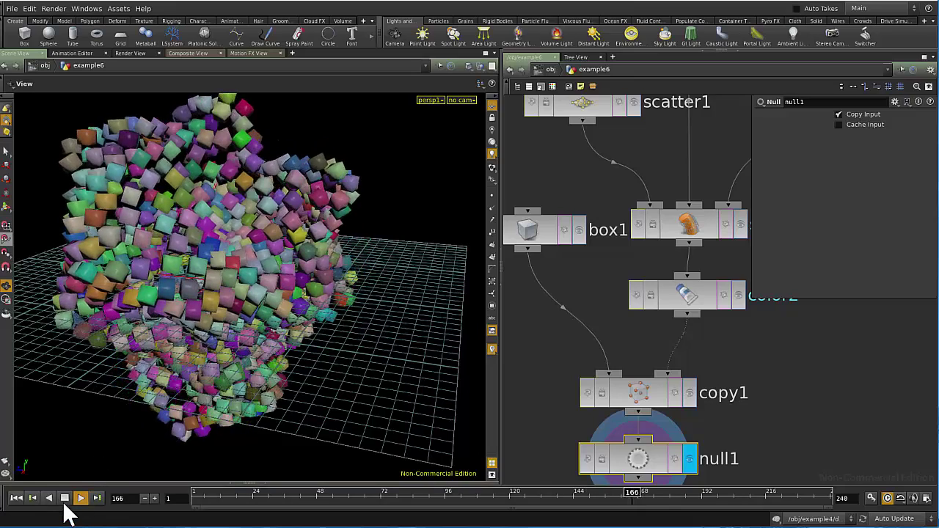
click(65, 499)
click(16, 500)
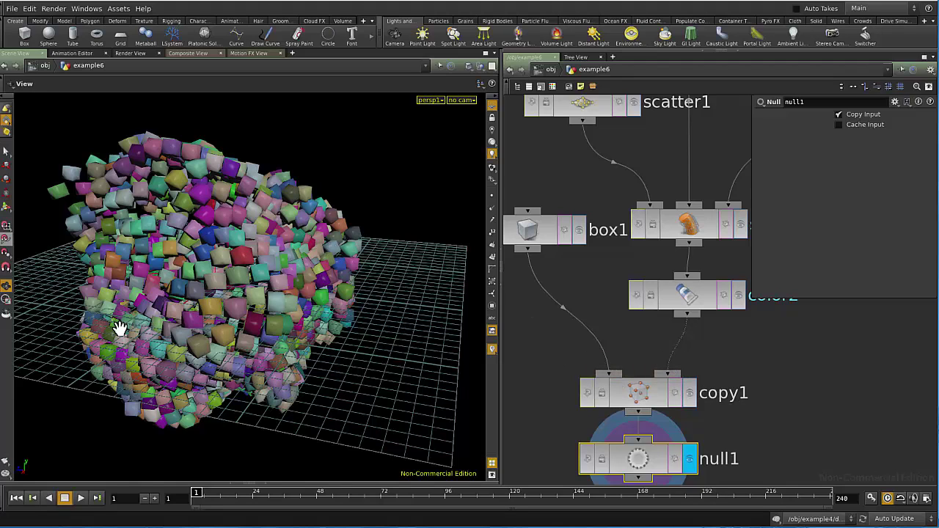
Review the parameters of scatter1 and color2 and the node chain down to copy1 and null1.
middle_drag(595, 128, 640, 317)
scroll(653, 290, up, 1)
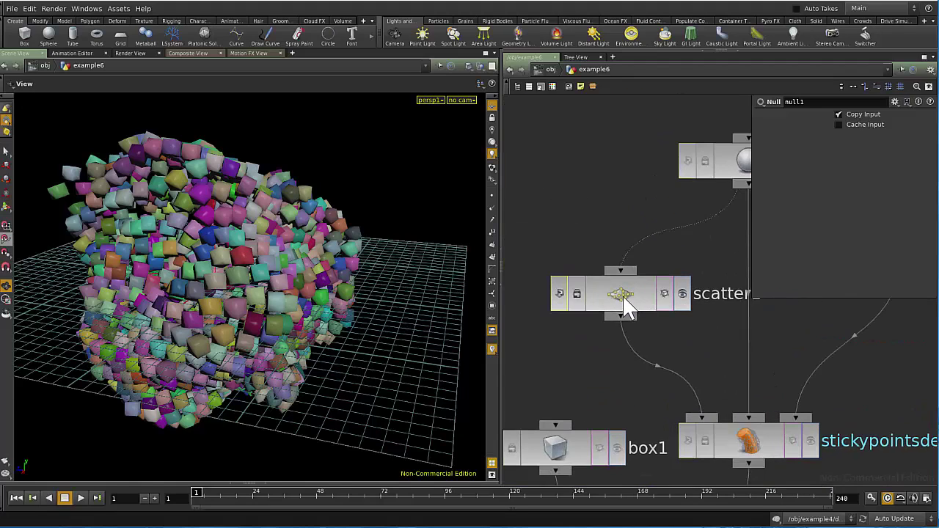
scroll(623, 297, up, 1)
click(623, 306)
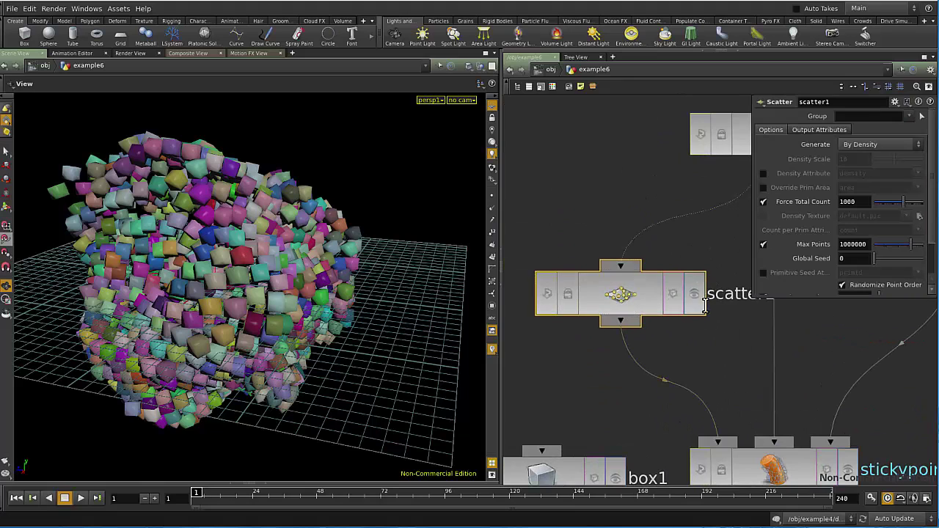
middle_drag(753, 345, 611, 129)
scroll(682, 251, down, 2)
scroll(683, 252, up, 1)
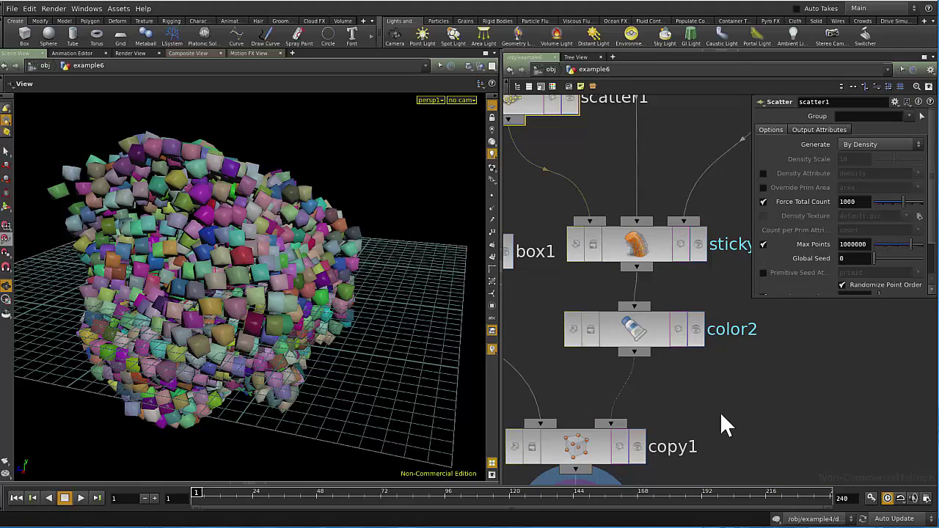
middle_drag(715, 448, 727, 260)
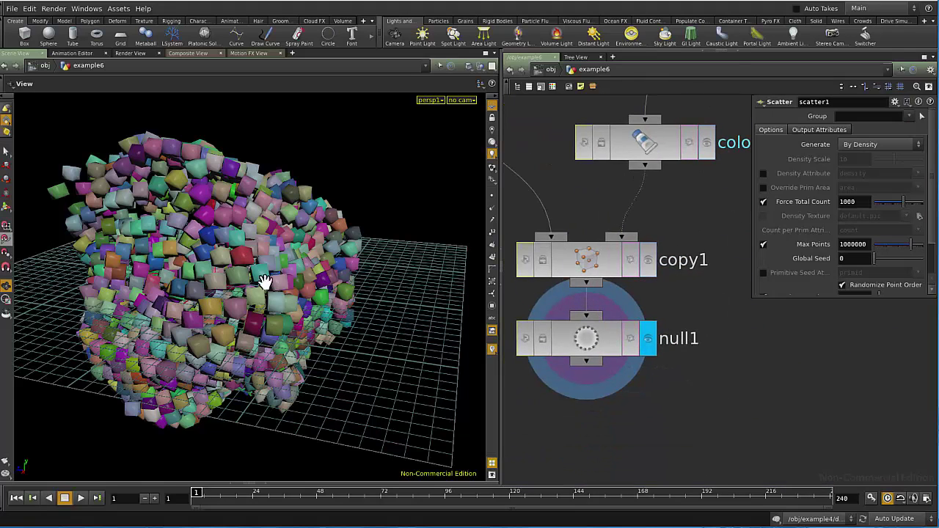
middle_drag(722, 324, 687, 430)
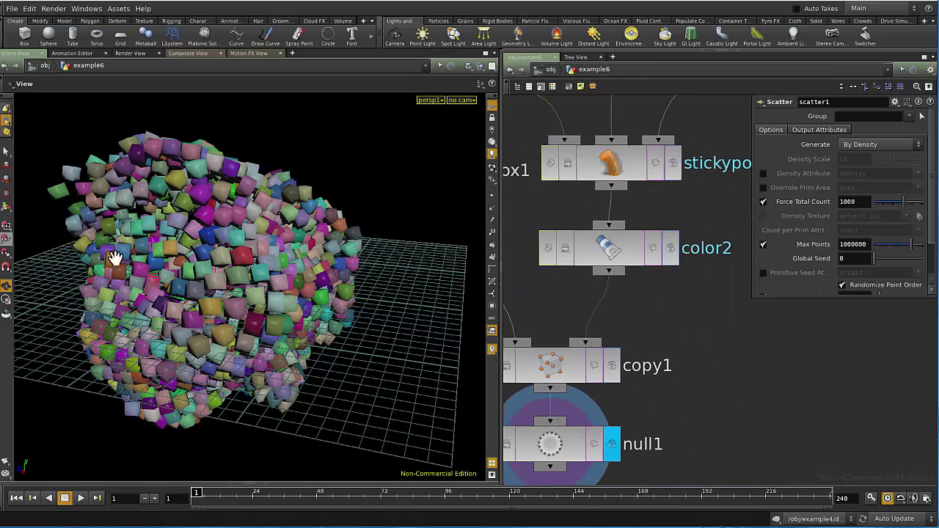
click(602, 249)
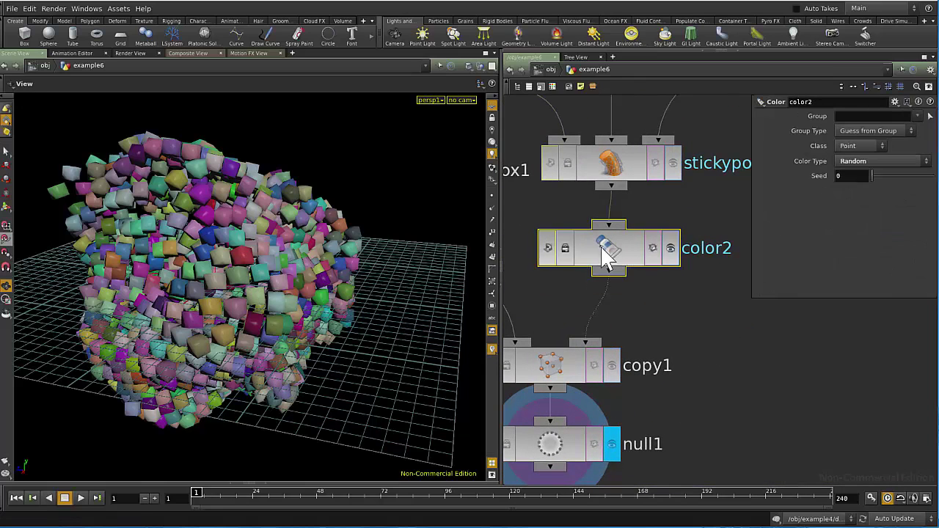
Display stickypointsdeformer1 without its guide geometry, and turn on the orient scene visualizer.
click(607, 169)
click(673, 163)
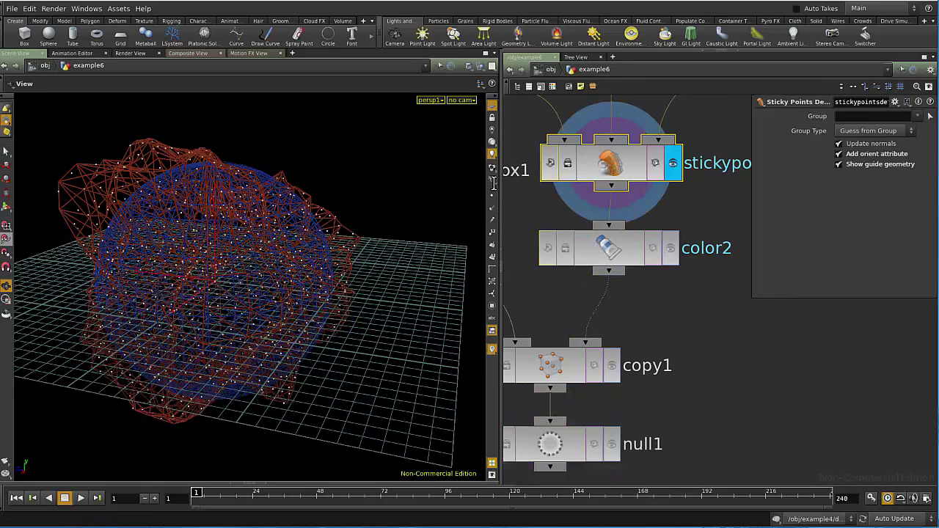
click(866, 162)
key(d)
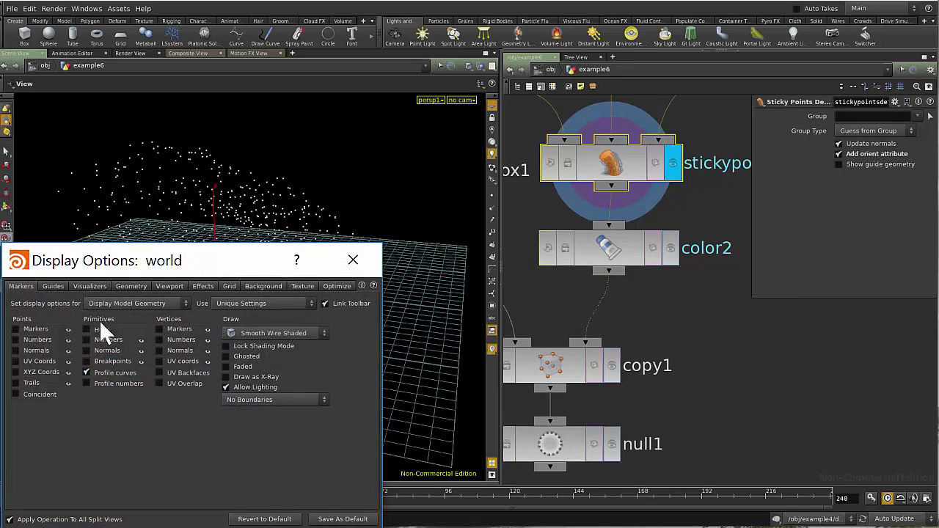
click(83, 287)
click(21, 445)
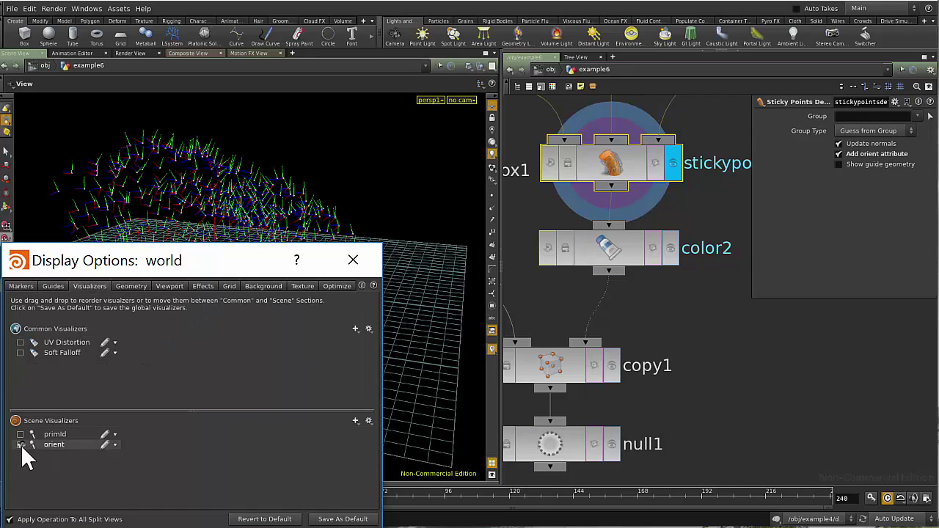
click(353, 261)
Template the deforming node fed by sphere1, and play the animation to compare its wireframe with the orient axes.
middle_drag(725, 290, 687, 411)
middle_drag(651, 227, 678, 298)
middle_drag(676, 203, 541, 373)
click(705, 294)
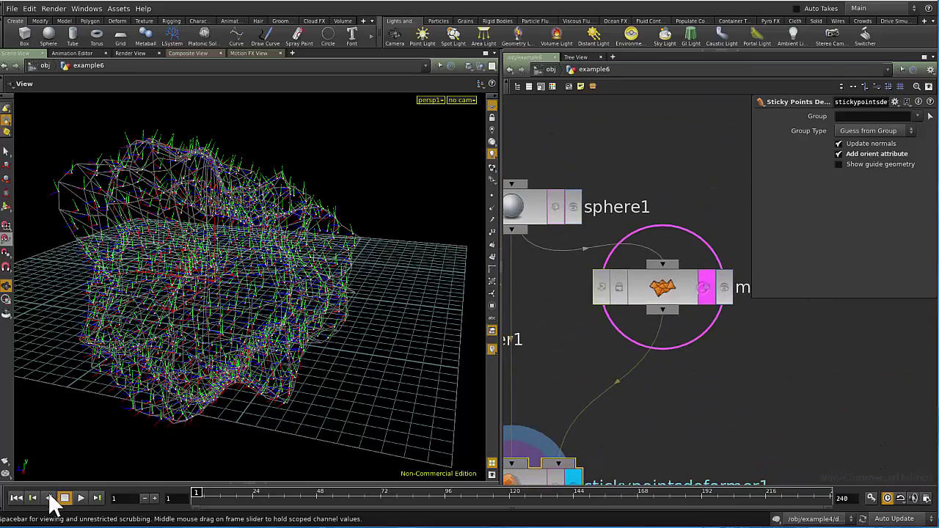
click(79, 499)
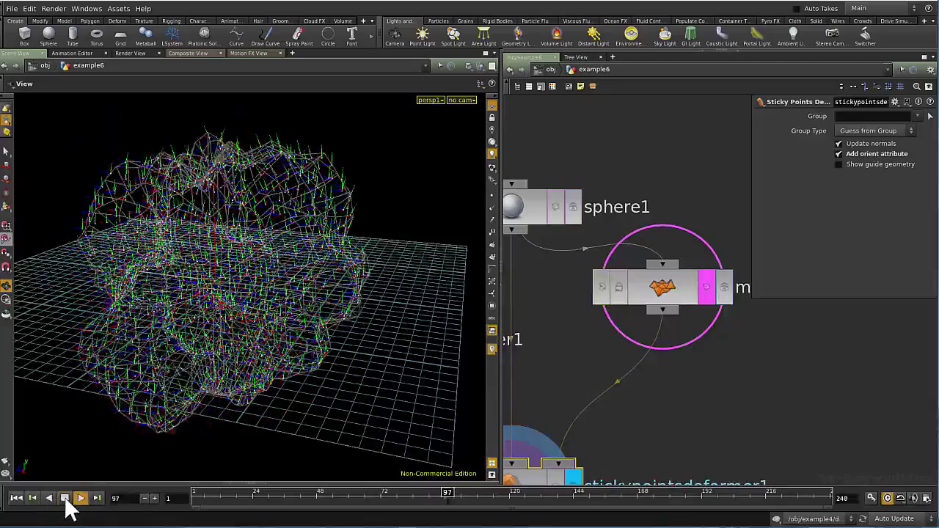
click(65, 499)
Examine the orient axes up close on the deforming surface during playback, and return to the first frame.
middle_drag(134, 342, 185, 367)
right_drag(98, 262, 239, 267)
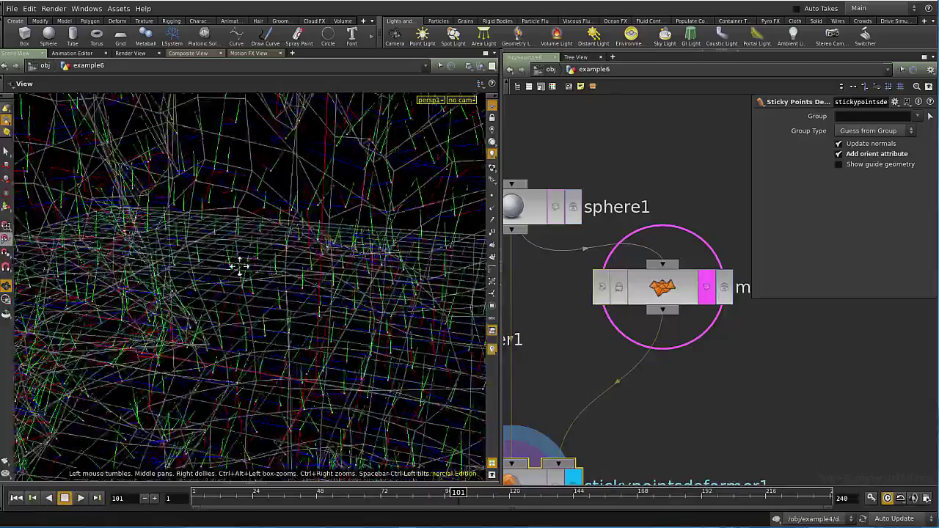
middle_drag(239, 266, 482, 403)
click(82, 498)
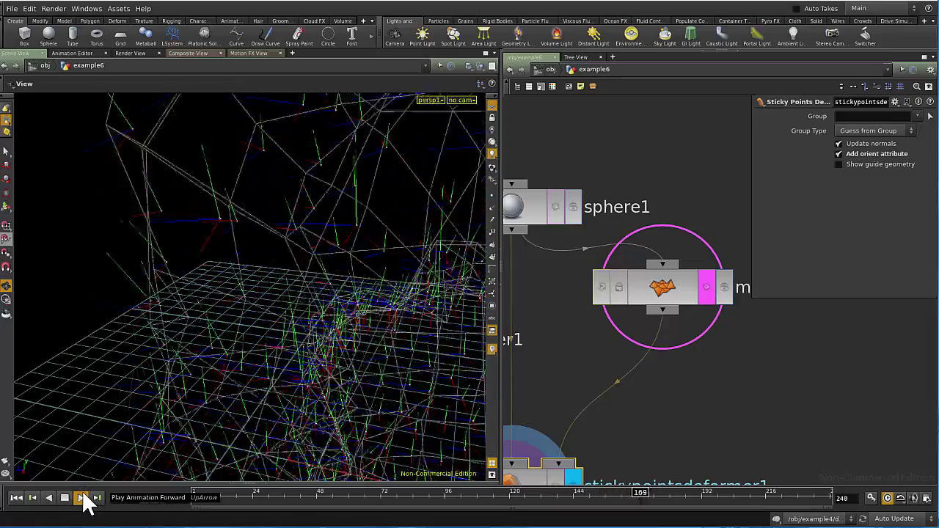
click(65, 498)
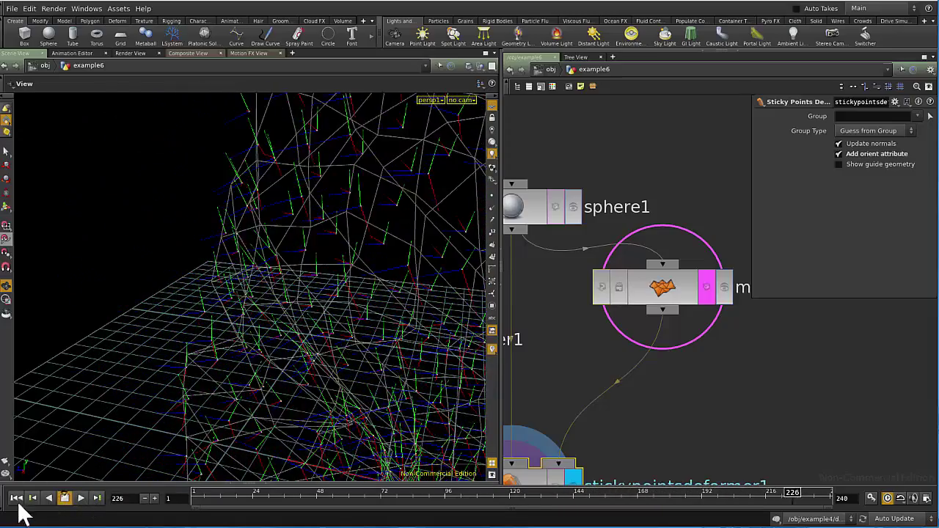
click(16, 498)
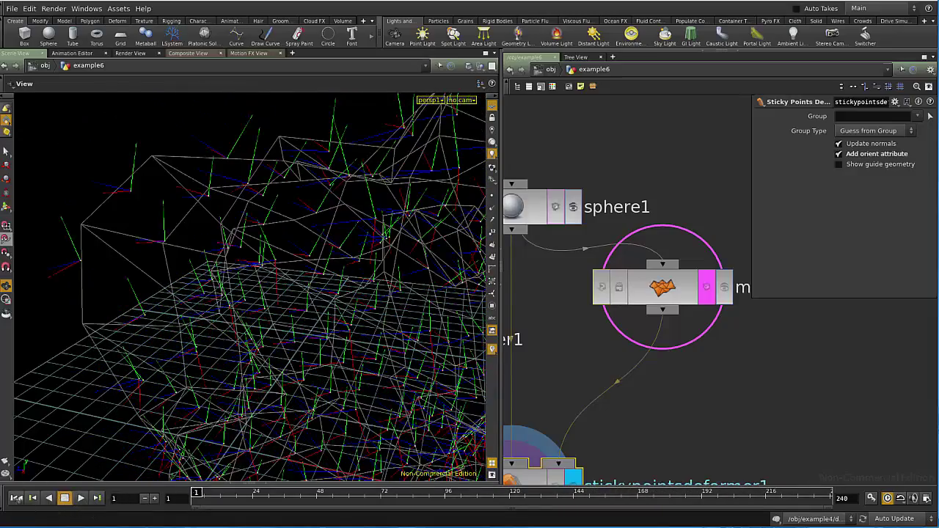
Show the Geometry Spreadsheet to examine the orient attribute of stickypointsdeformer1, and review the color2, copy1 and null1 chain.
click(707, 51)
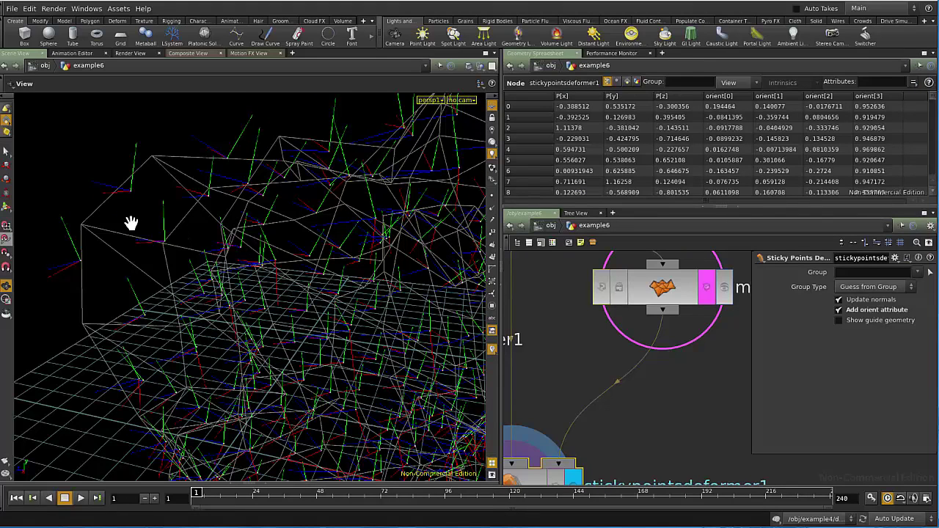
scroll(706, 361, down, 4)
middle_drag(699, 370, 640, 289)
scroll(623, 379, up, 1)
middle_drag(654, 372, 616, 306)
scroll(587, 396, down, 1)
middle_drag(541, 449, 647, 386)
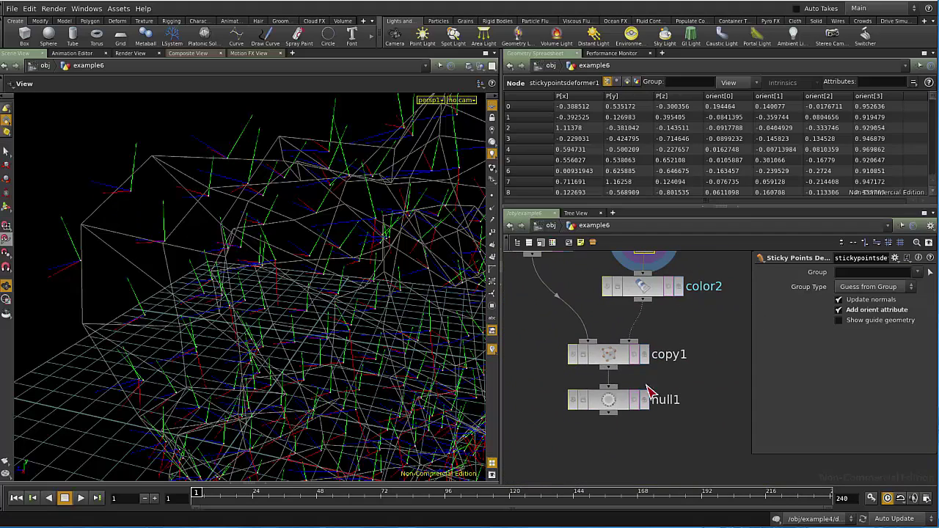
mouse_move(701, 352)
middle_down()
mouse_move(629, 409)
mouse_move(698, 371)
middle_up()
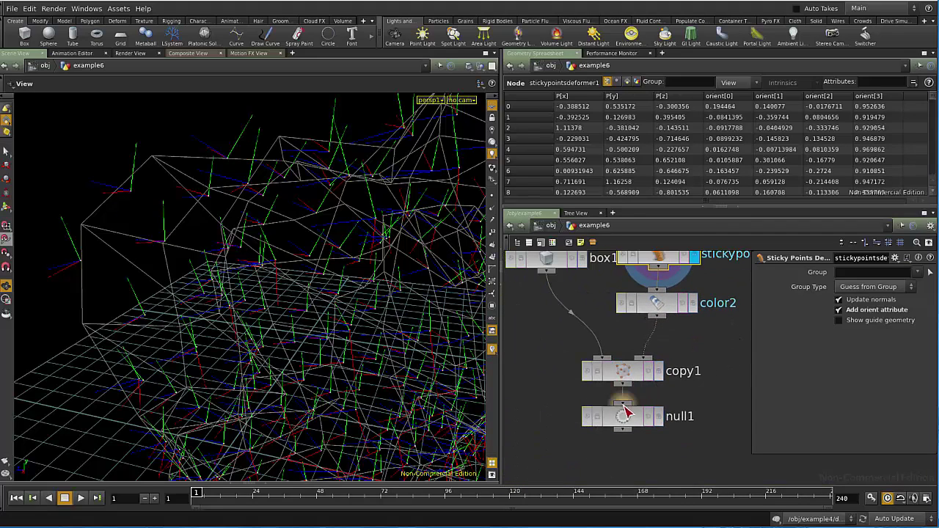
middle_drag(714, 346, 681, 373)
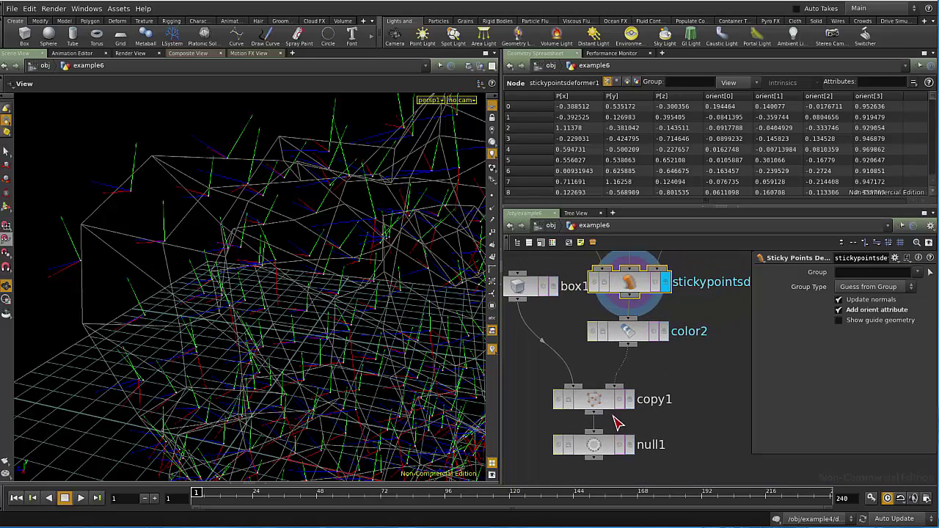
Display null1, turn off the orient scene visualizer and view the whole set of copied boxes.
click(613, 451)
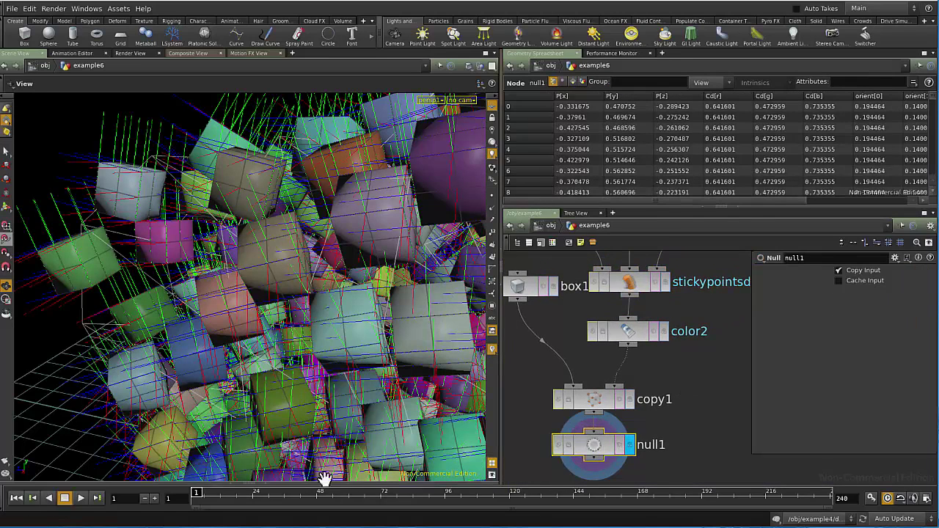
key(d)
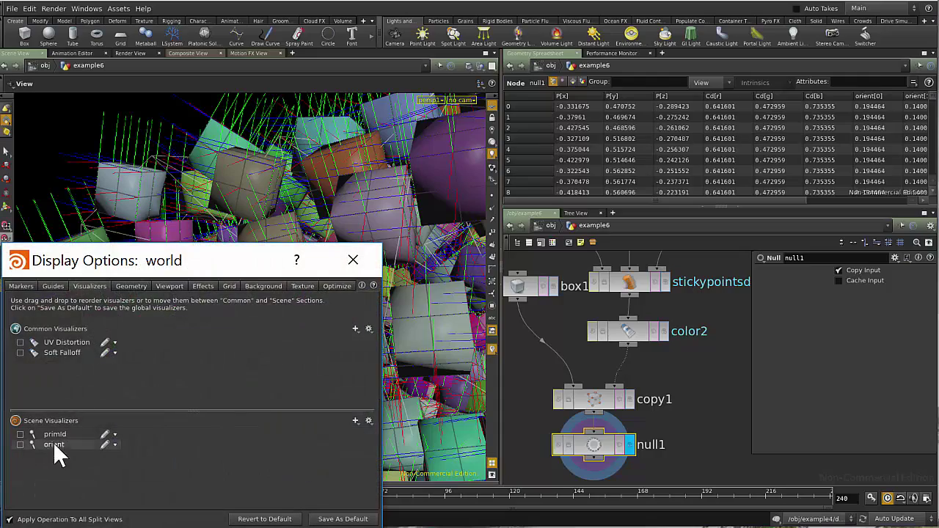
click(353, 260)
scroll(719, 385, down, 3)
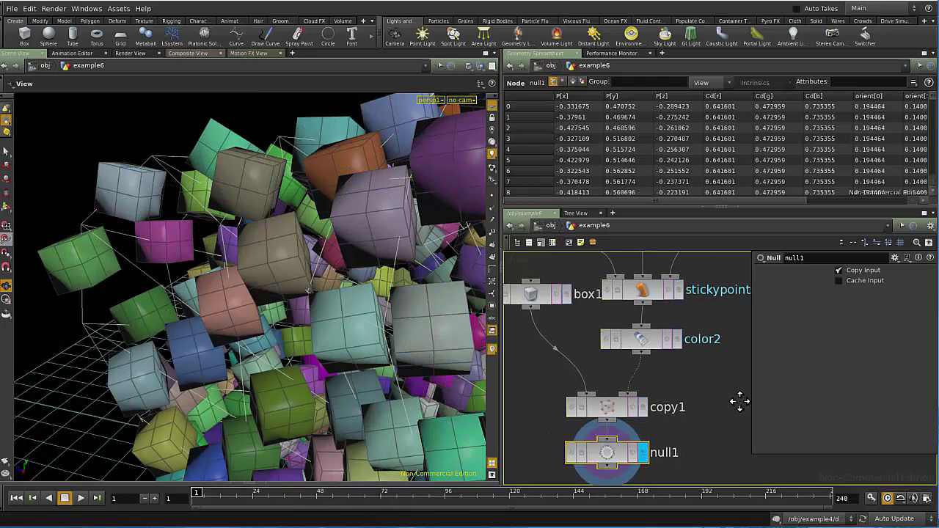
right_drag(345, 319, 298, 352)
drag(298, 353, 245, 316)
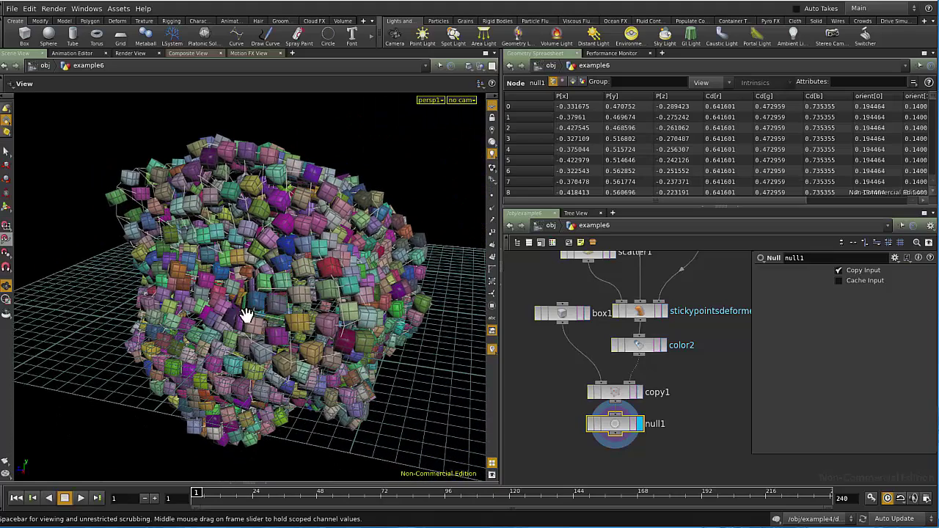
Go up to the obj level and bring all six example objects into view.
click(547, 225)
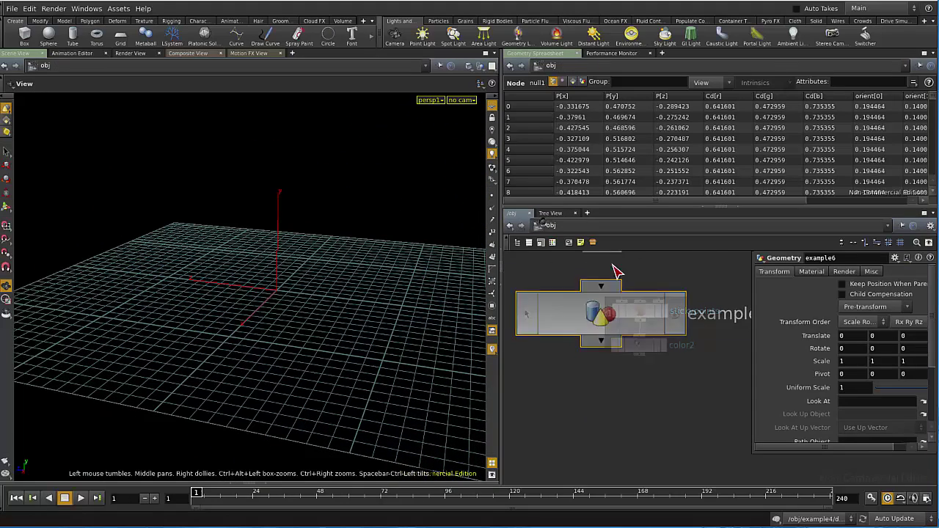
middle_drag(737, 384, 676, 441)
mouse_move(700, 366)
middle_down()
mouse_move(708, 377)
mouse_move(700, 373)
middle_up()
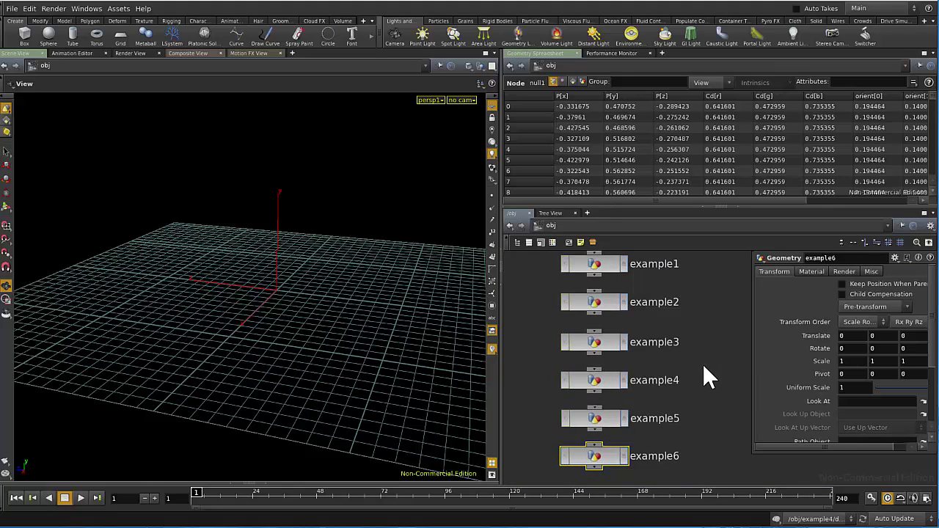
click(703, 365)
middle_drag(707, 357, 701, 360)
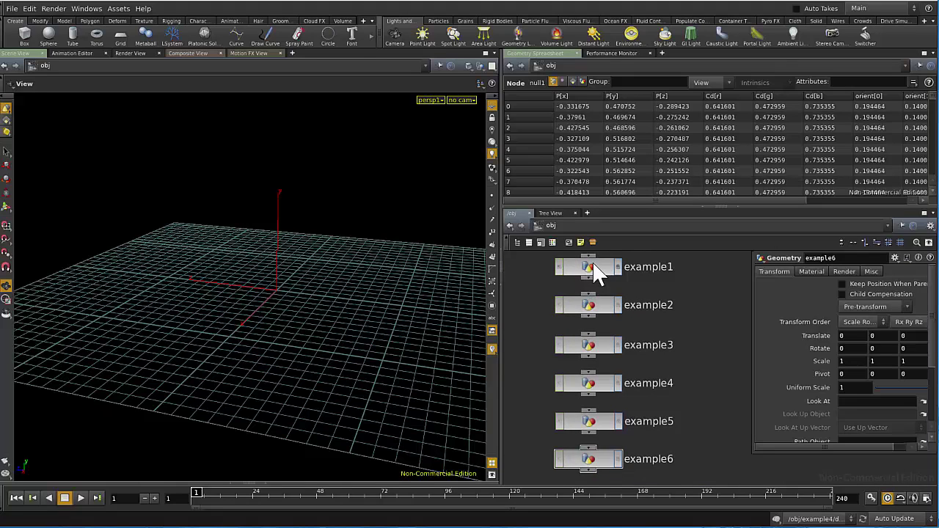
Reopen example6 to look over its deformer network, and return to the obj level.
click(587, 463)
double_click(590, 461)
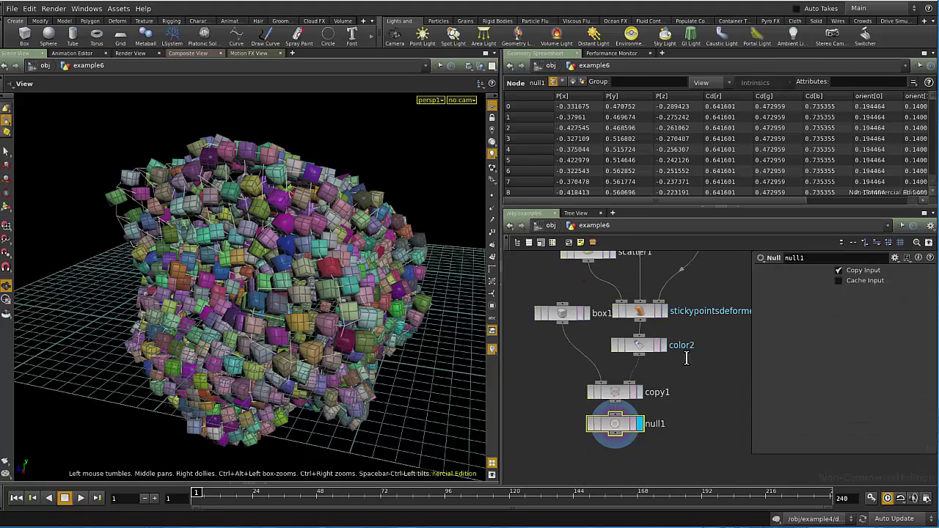
scroll(692, 287, up, 4)
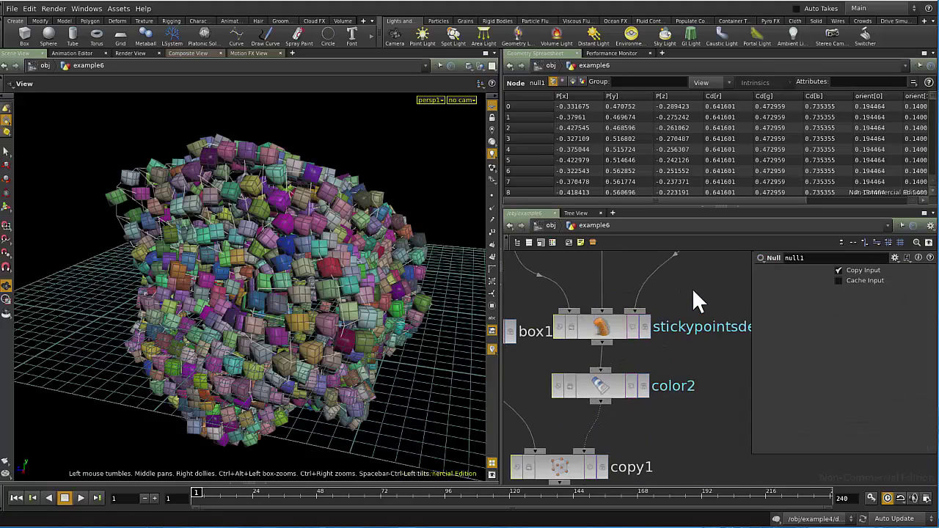
click(552, 225)
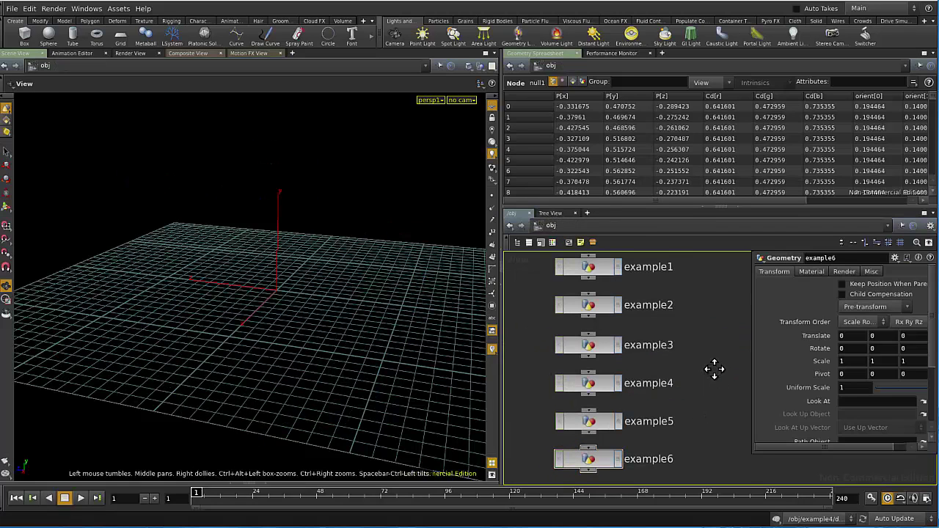
middle_drag(715, 370, 702, 370)
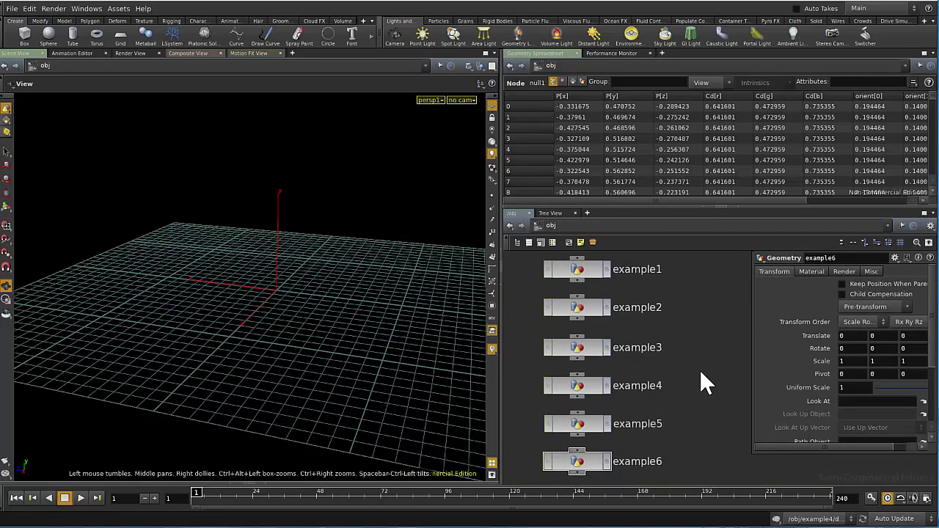